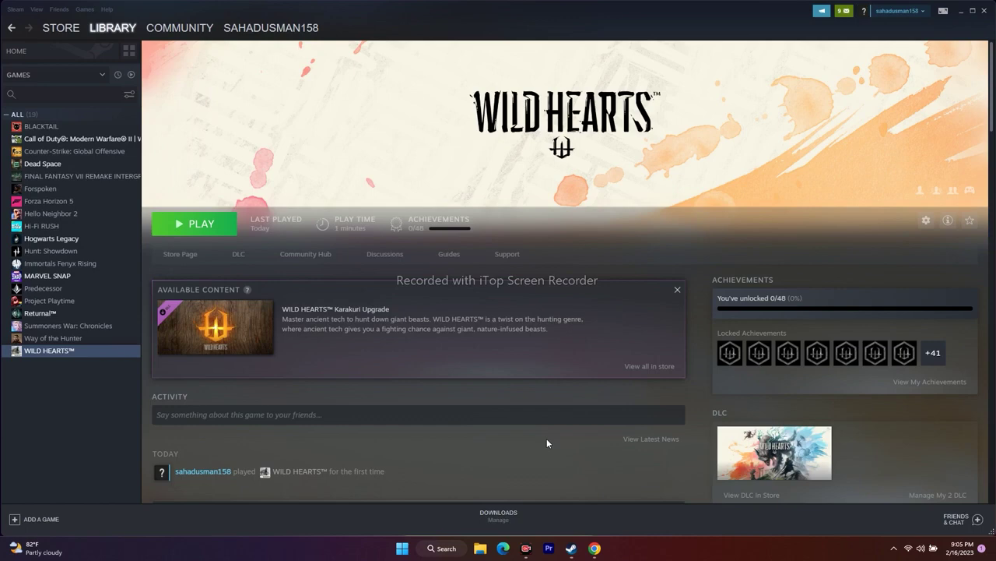
- Show the Windows power options in the Start menu and close the menu without choosing one
click(403, 549)
click(626, 512)
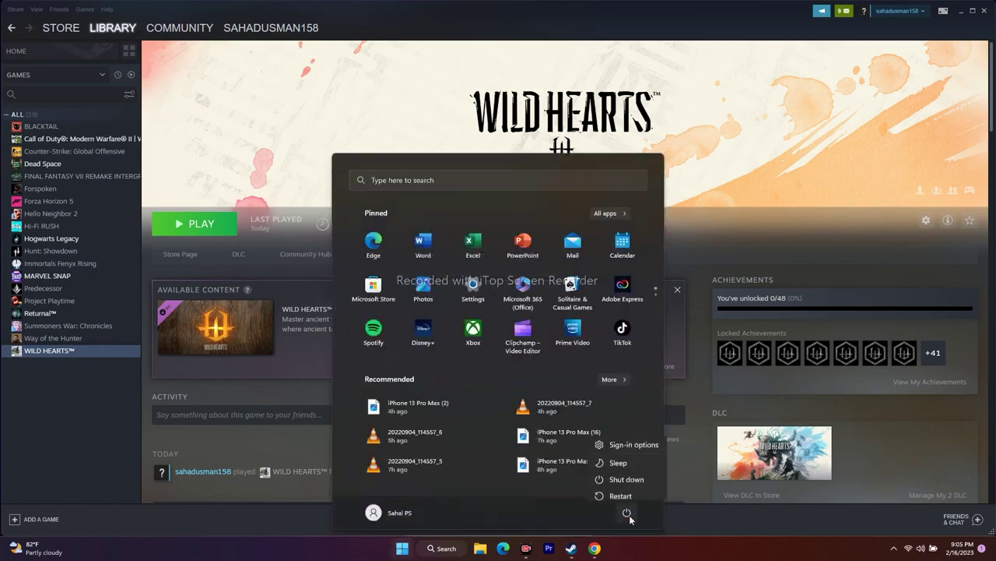
click(682, 510)
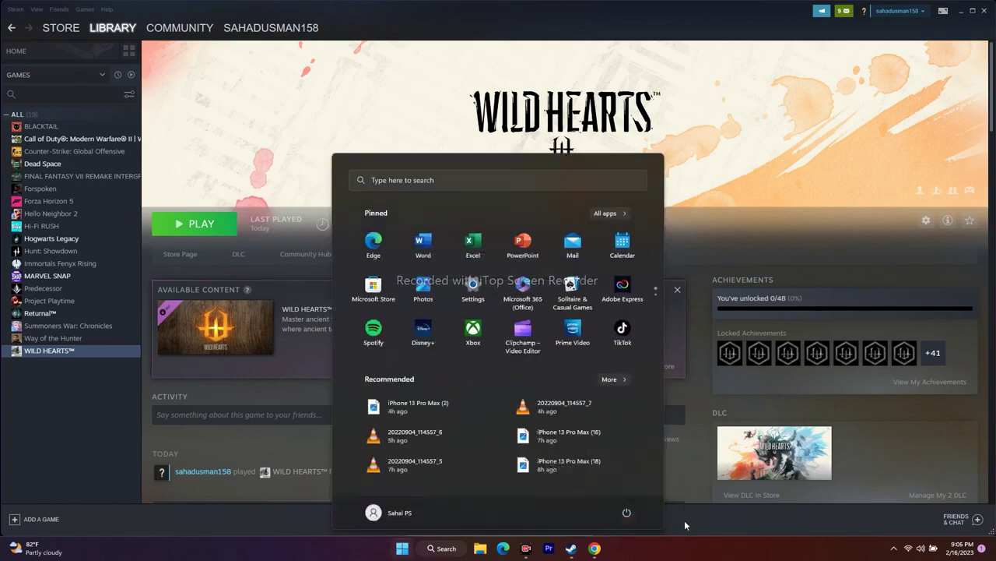
click(684, 520)
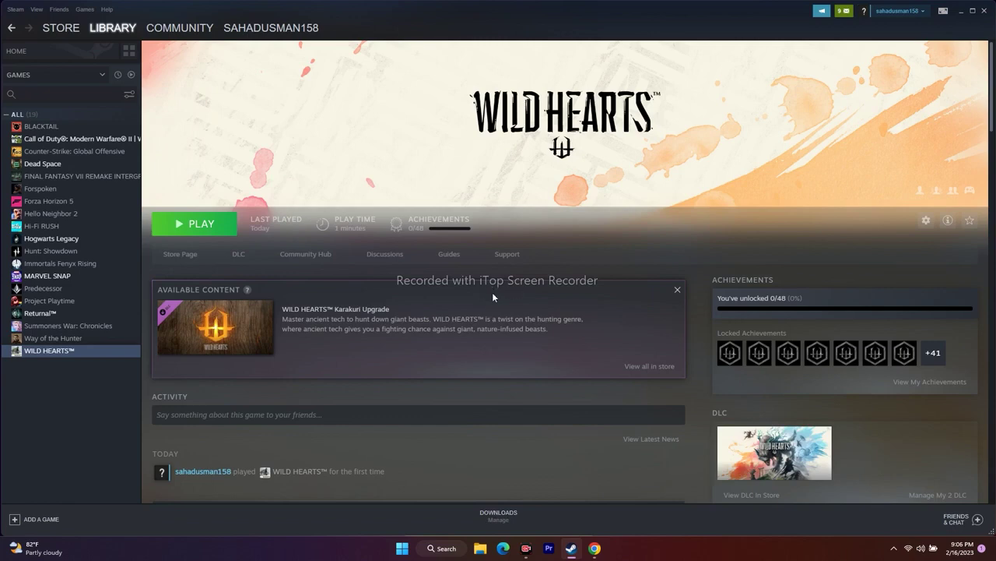
- View the Local Files properties of WILD HEARTS with the option to verify game file integrity, and close the properties
right_click(56, 351)
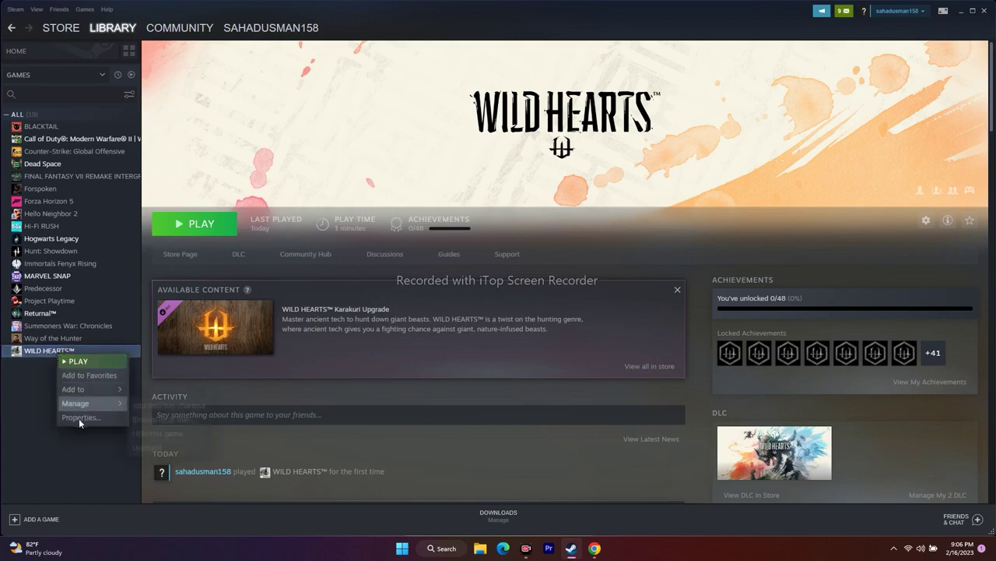
click(90, 417)
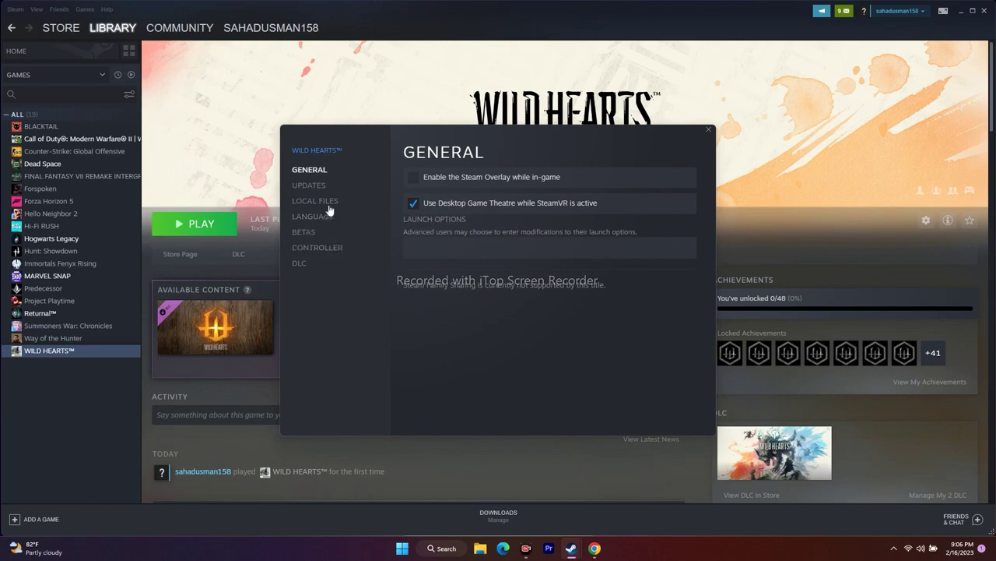
click(329, 204)
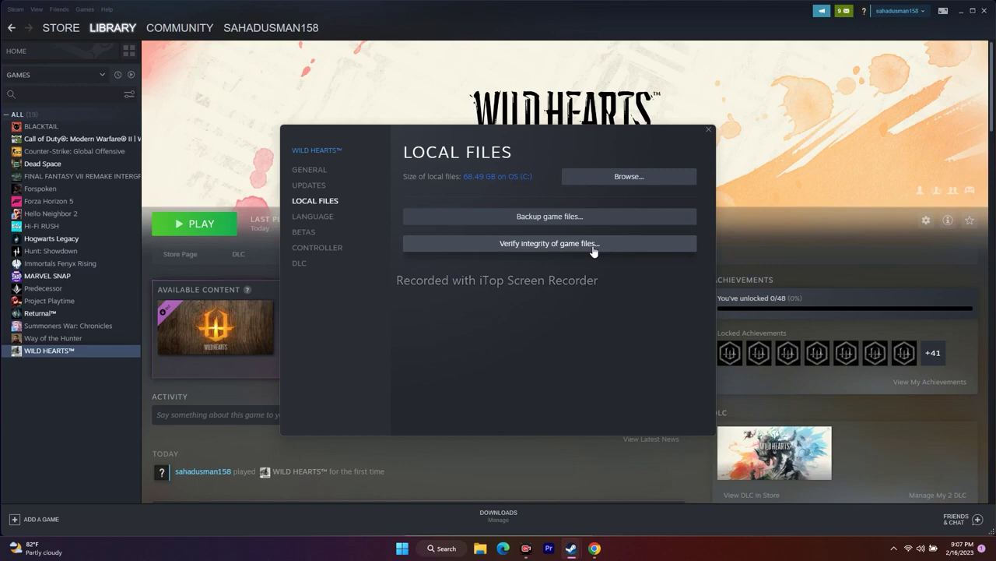
click(709, 131)
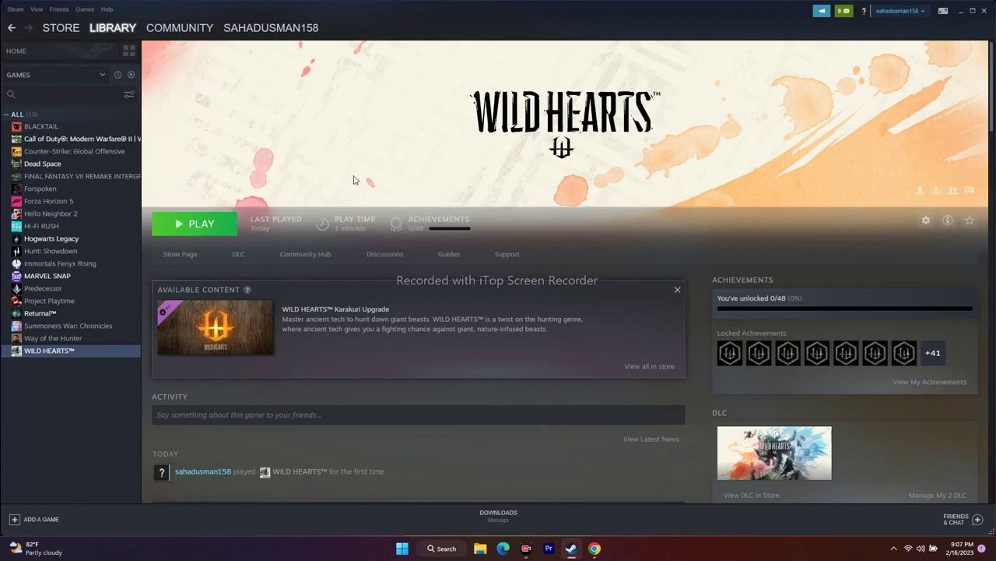
click(957, 11)
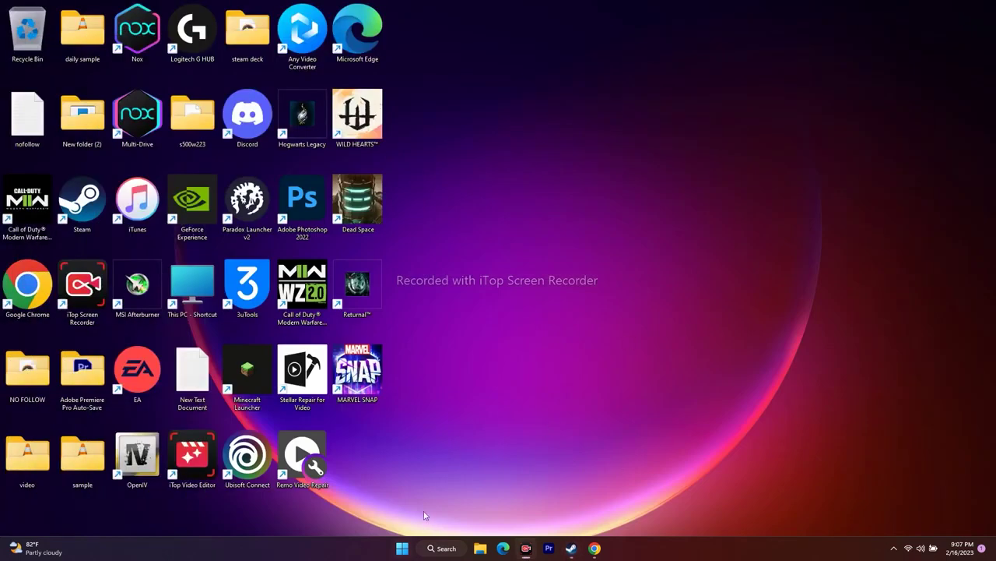
right_click(402, 550)
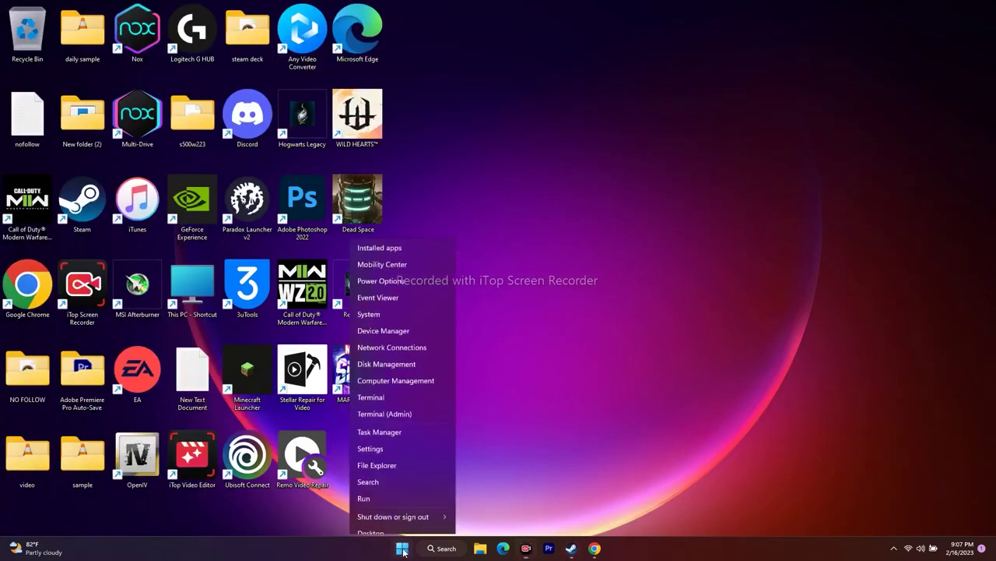
click(584, 443)
click(571, 548)
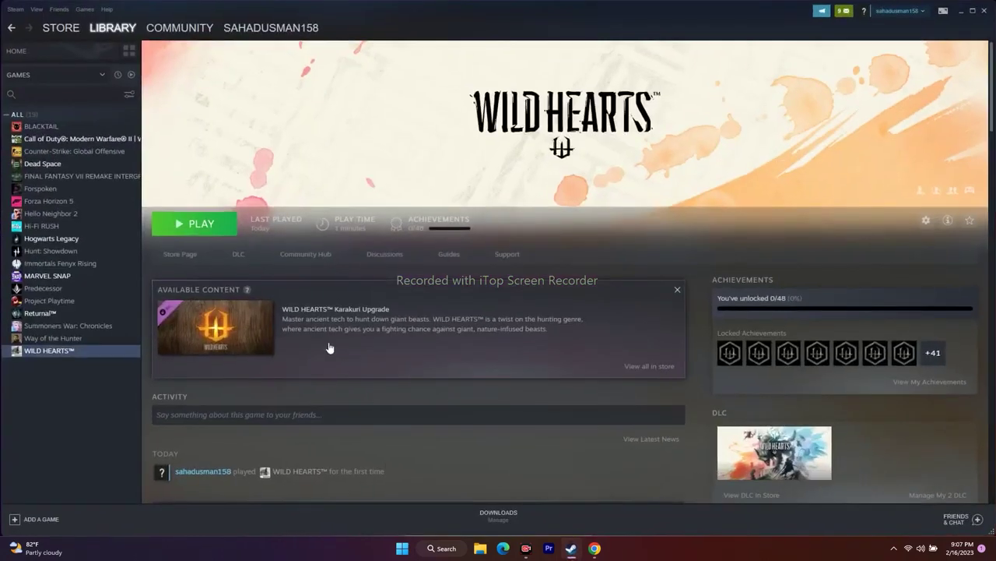
- Minimize Steam and open Task Manager in a maximized window
click(961, 10)
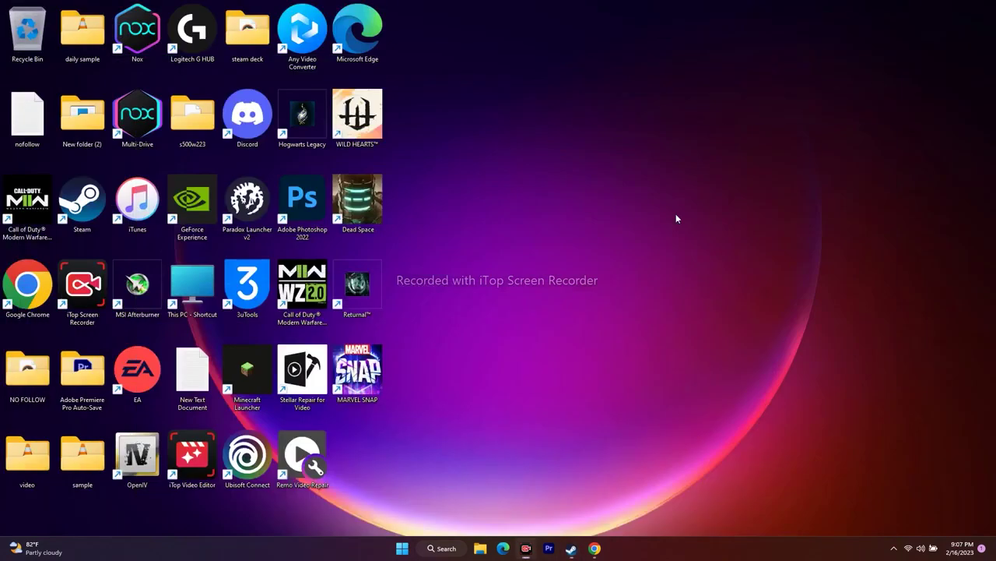
right_click(403, 548)
click(381, 422)
click(718, 43)
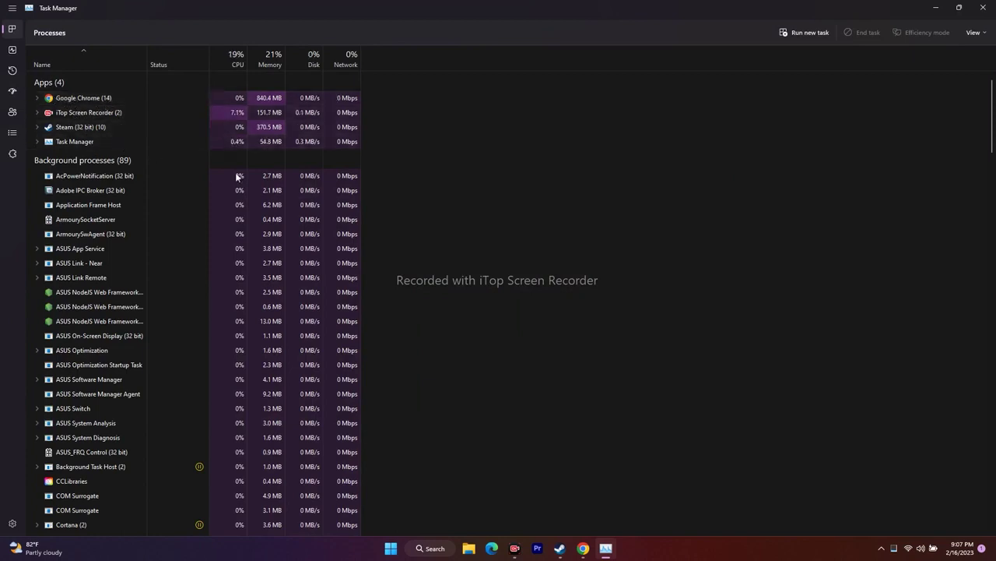
- Find the Discord background processes and bring up the End task option for the first one
scroll(669, 204, down, 1)
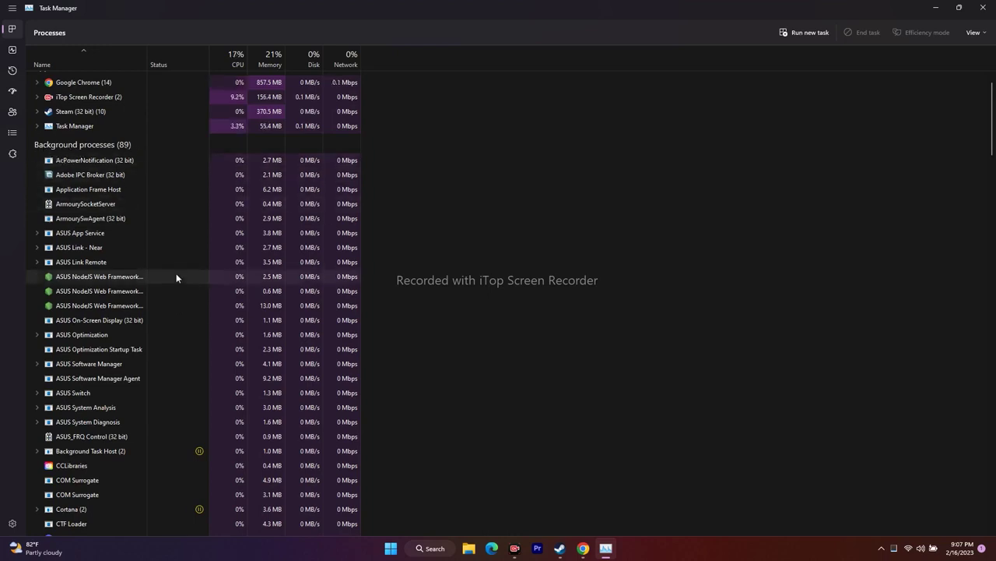
scroll(145, 221, down, 5)
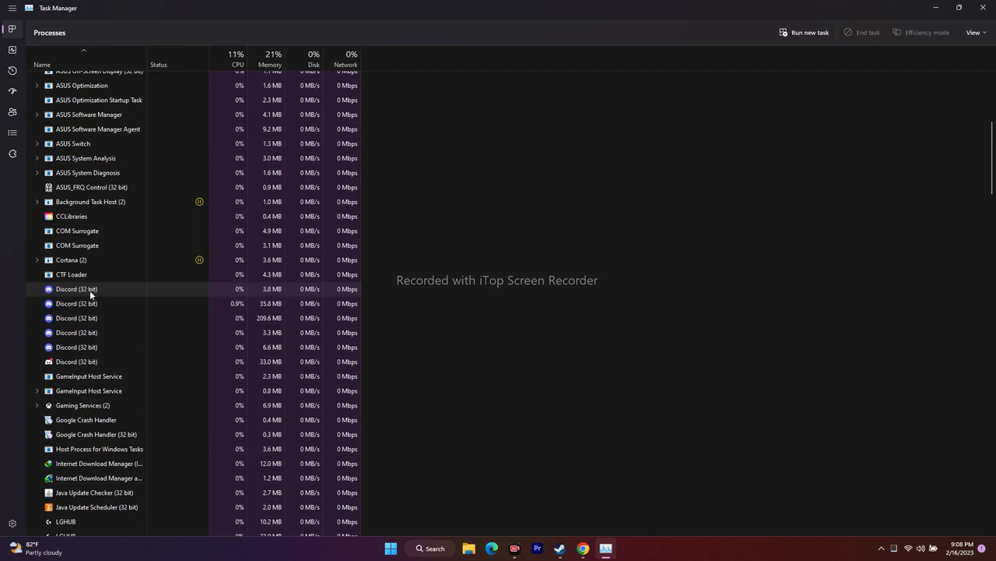
right_click(95, 289)
click(126, 299)
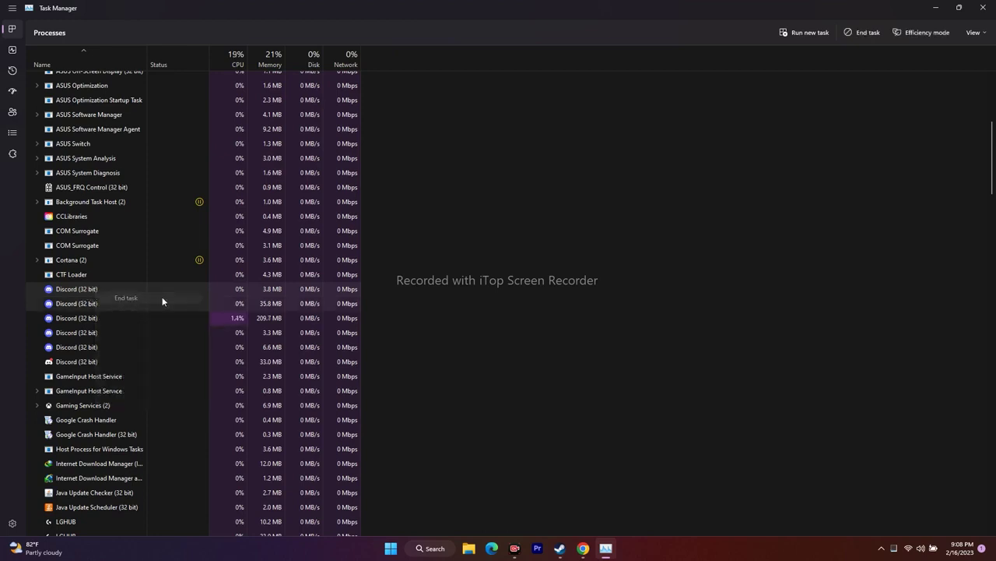
right_click(92, 292)
click(126, 299)
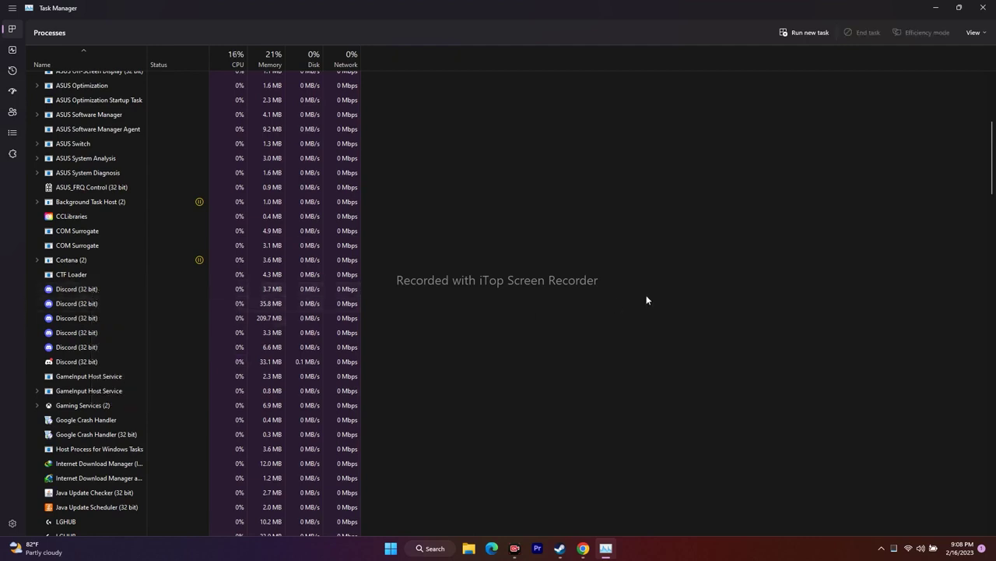
- Look through the rest of the background process list for unneeded programs and close Task Manager
scroll(651, 294, down, 2)
scroll(165, 294, down, 1)
scroll(166, 290, down, 2)
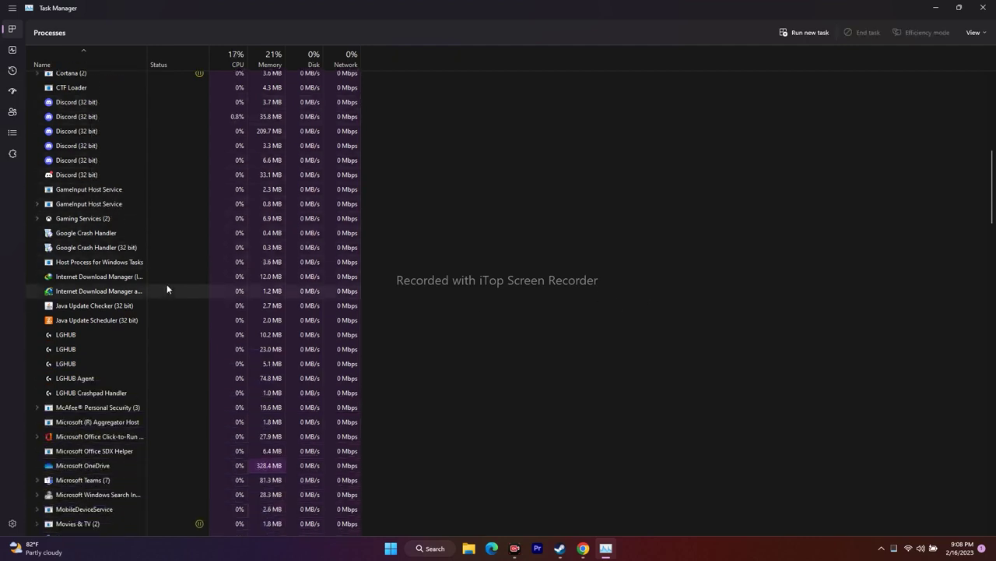
scroll(191, 311, down, 3)
scroll(188, 310, down, 3)
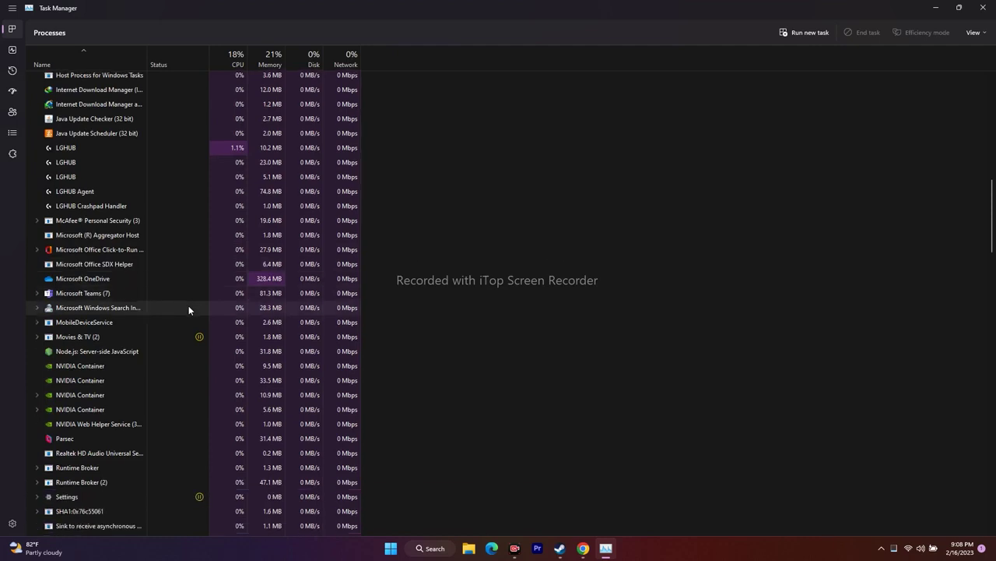
scroll(188, 309, up, 6)
scroll(188, 309, up, 8)
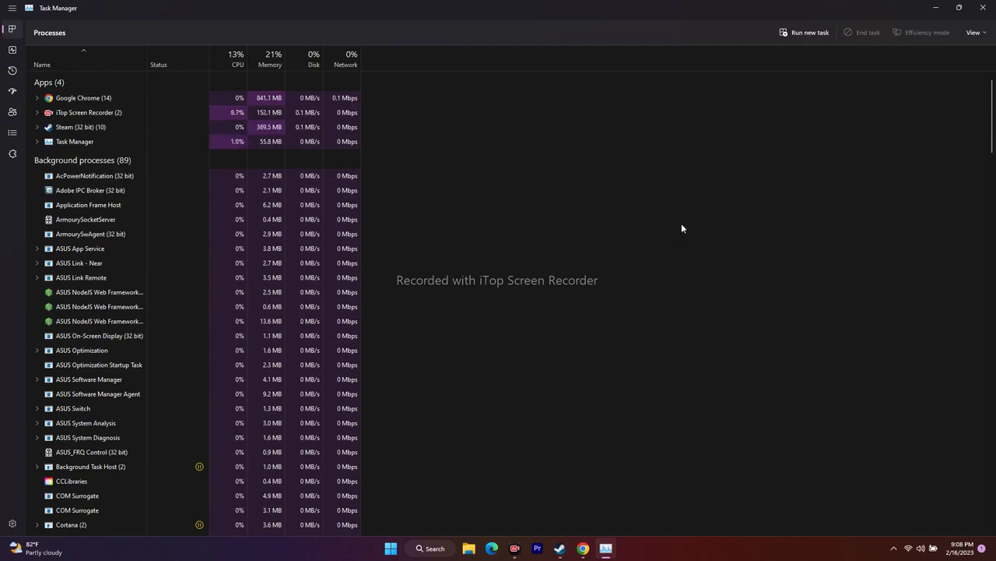
click(994, 9)
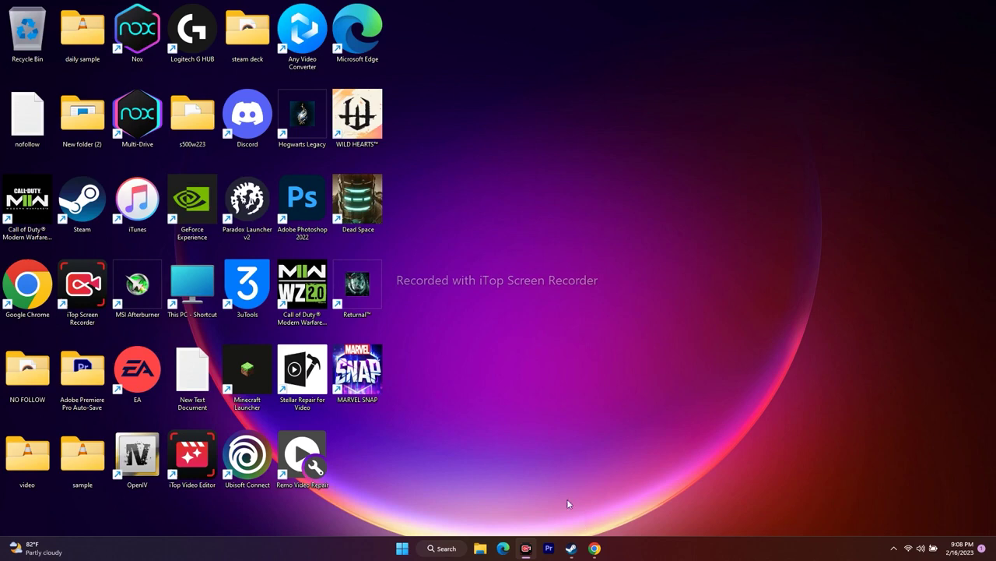
- Open Windows Settings and view the automatic time and time zone options under Date & time
click(440, 548)
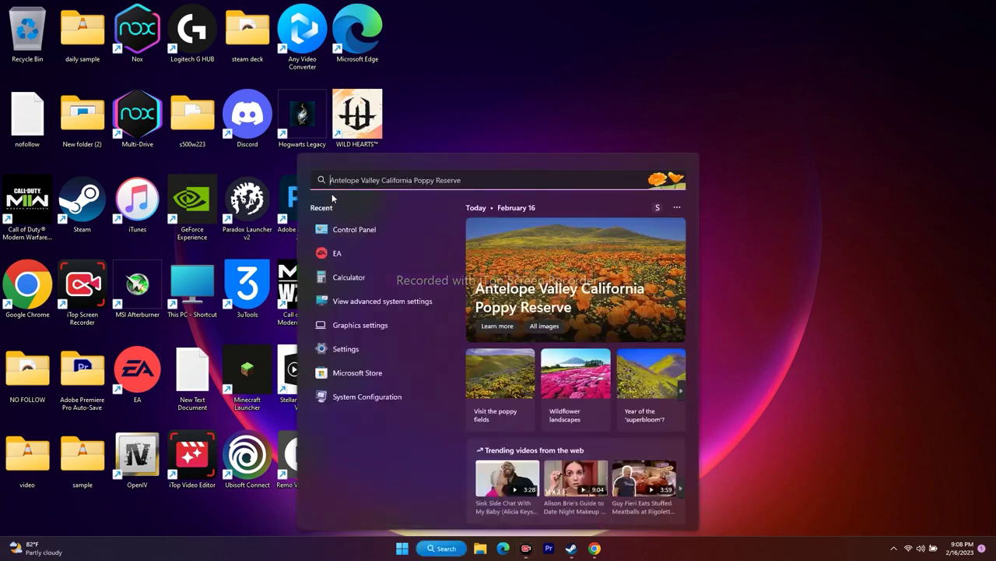
text(se)
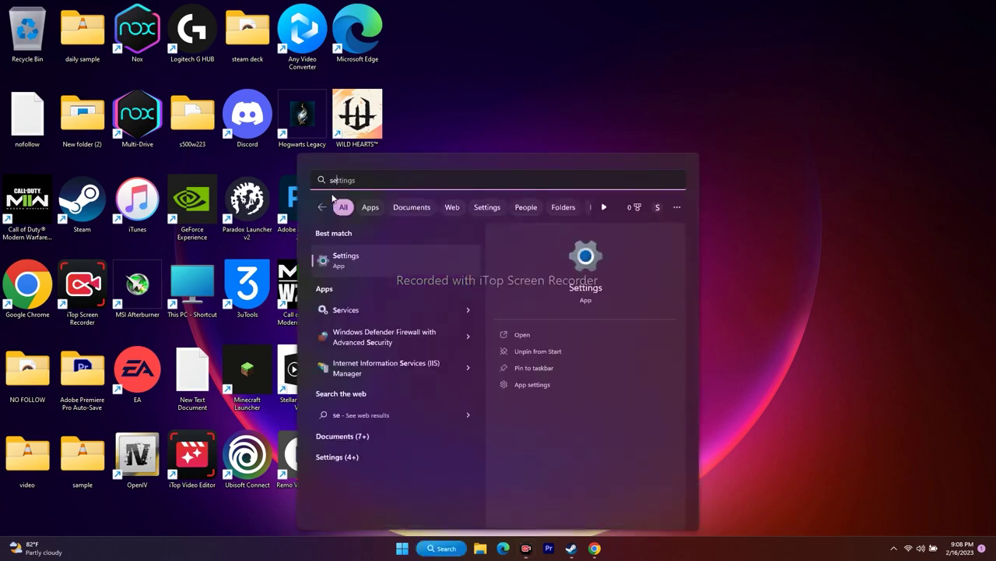
click(361, 265)
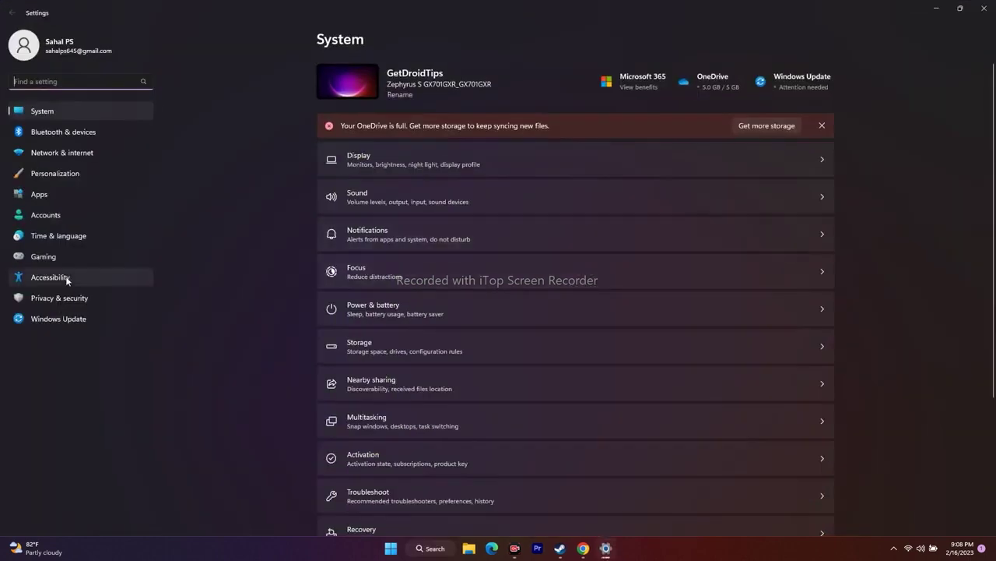
click(60, 237)
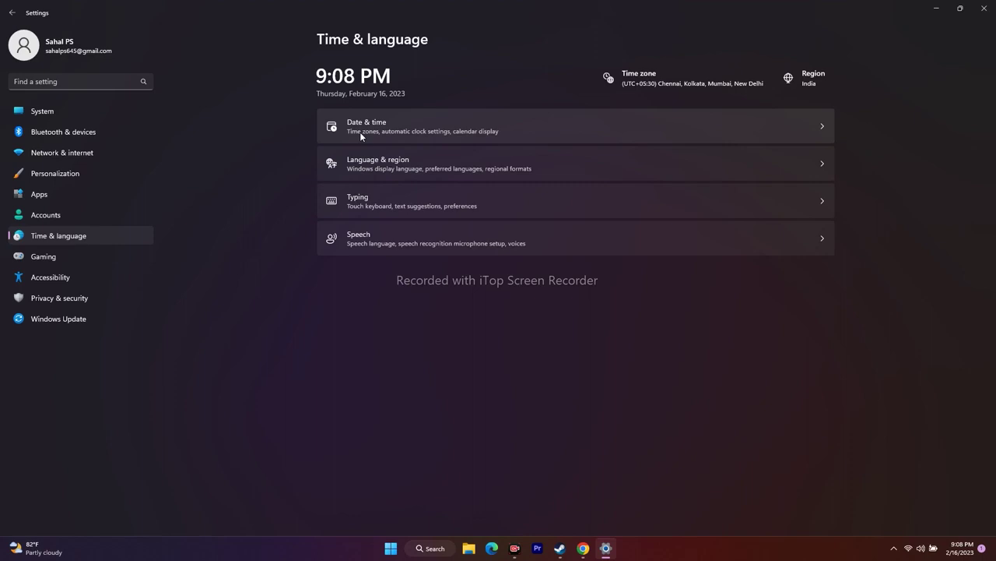
click(457, 119)
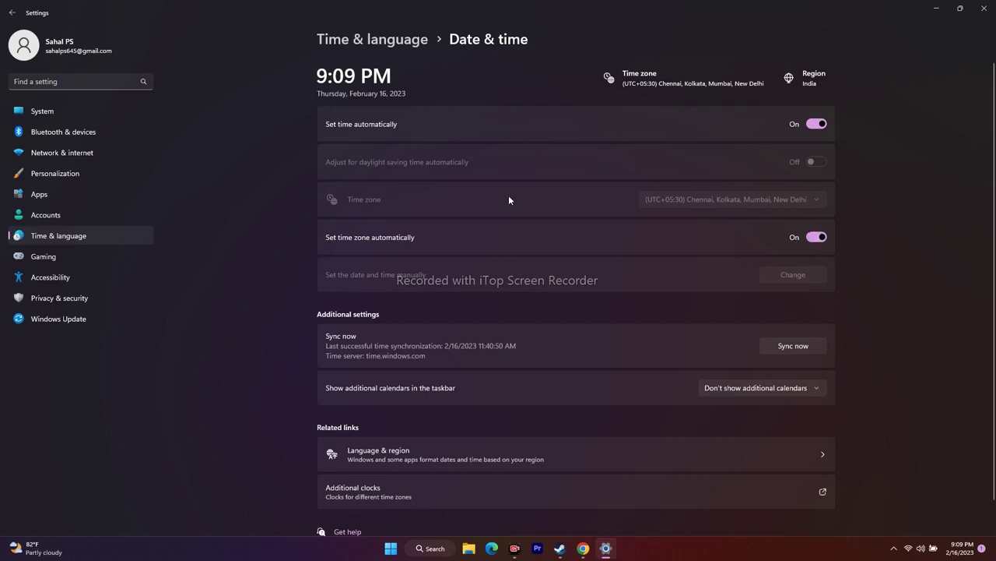
- View the Language & region settings under Time & language and close Settings
click(12, 12)
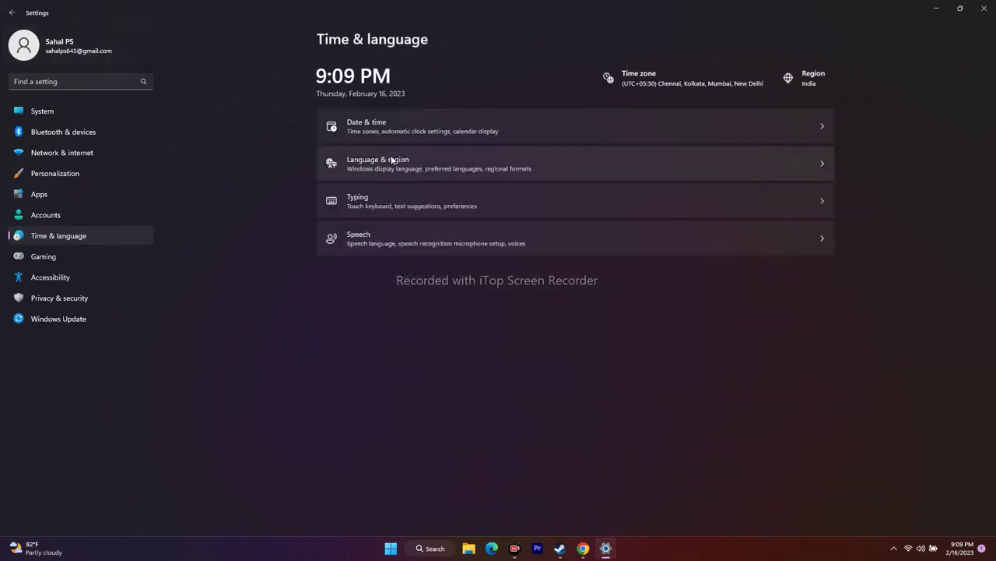
click(418, 156)
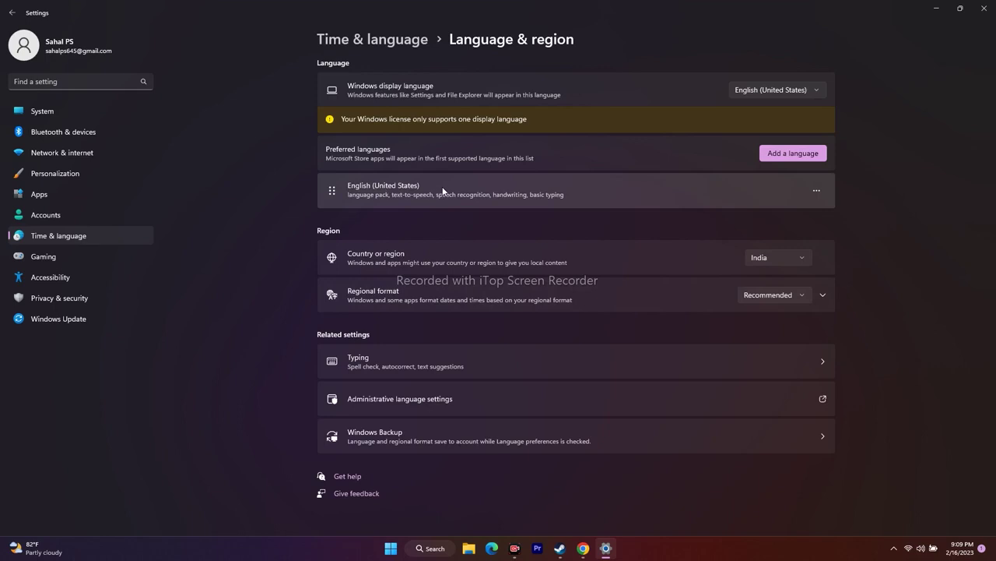
click(12, 12)
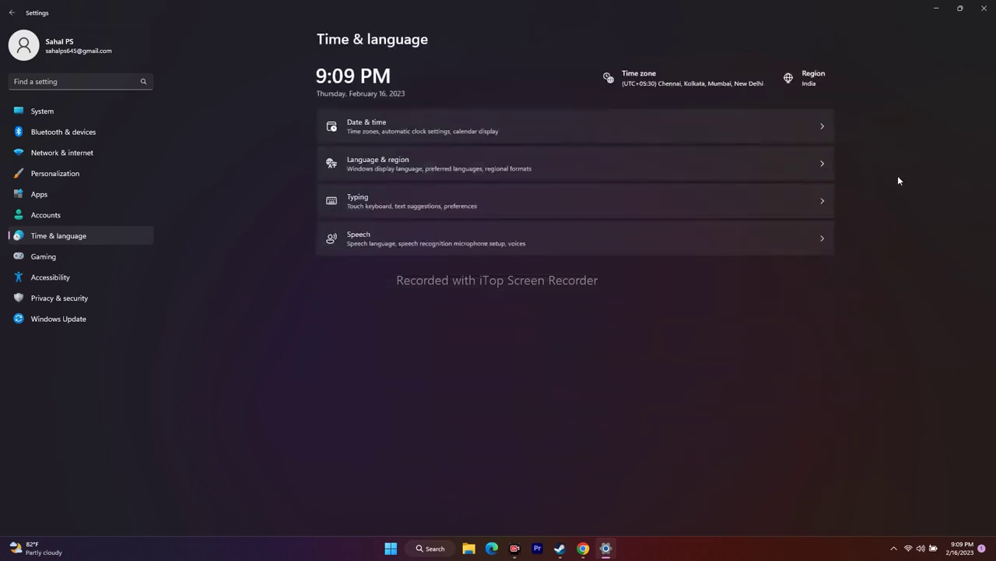
click(984, 8)
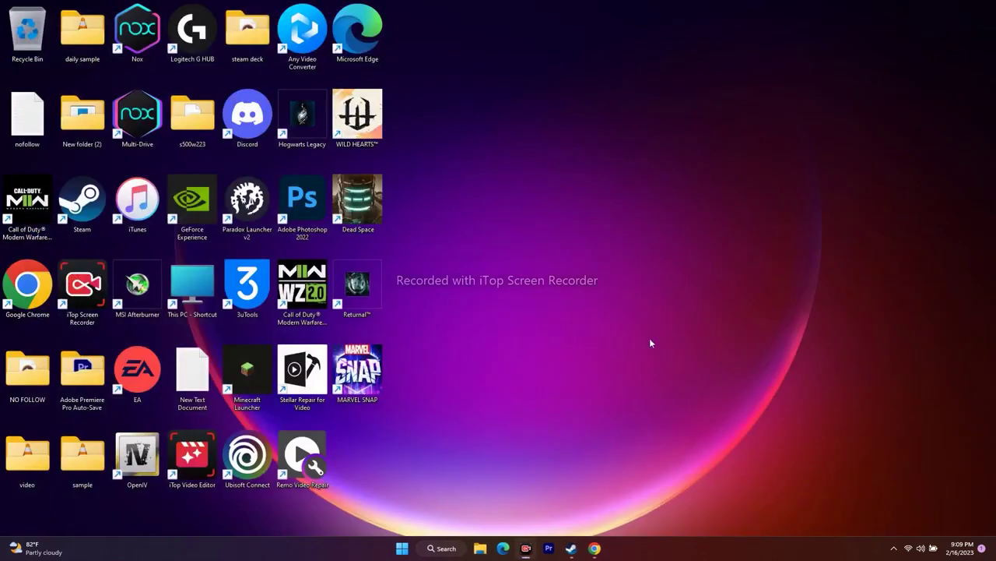
click(572, 548)
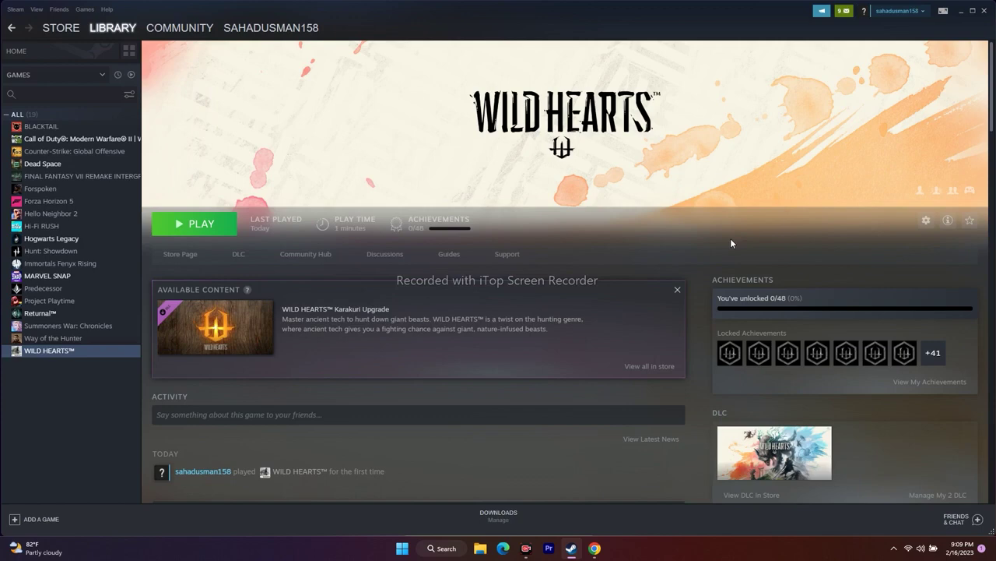
click(962, 14)
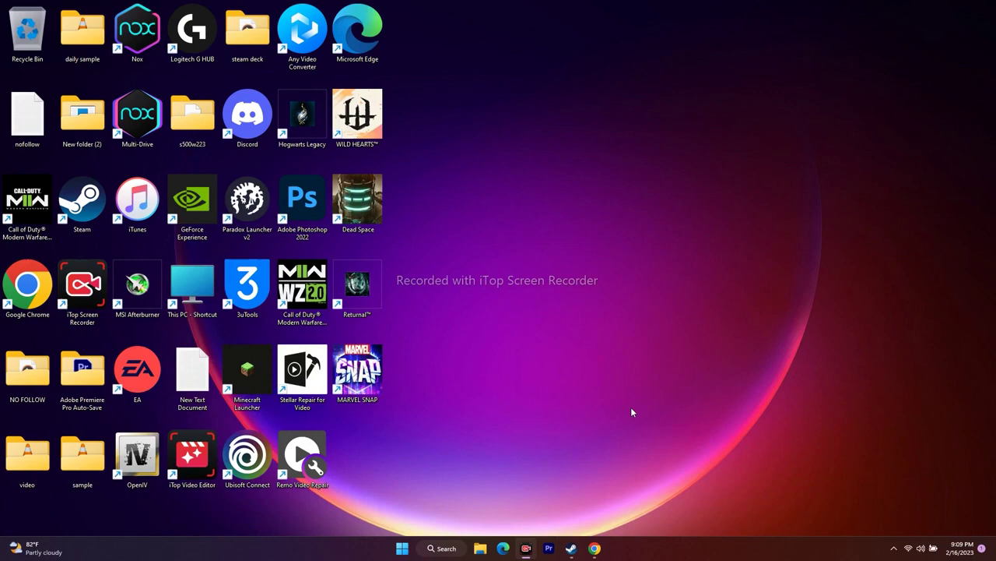
click(571, 549)
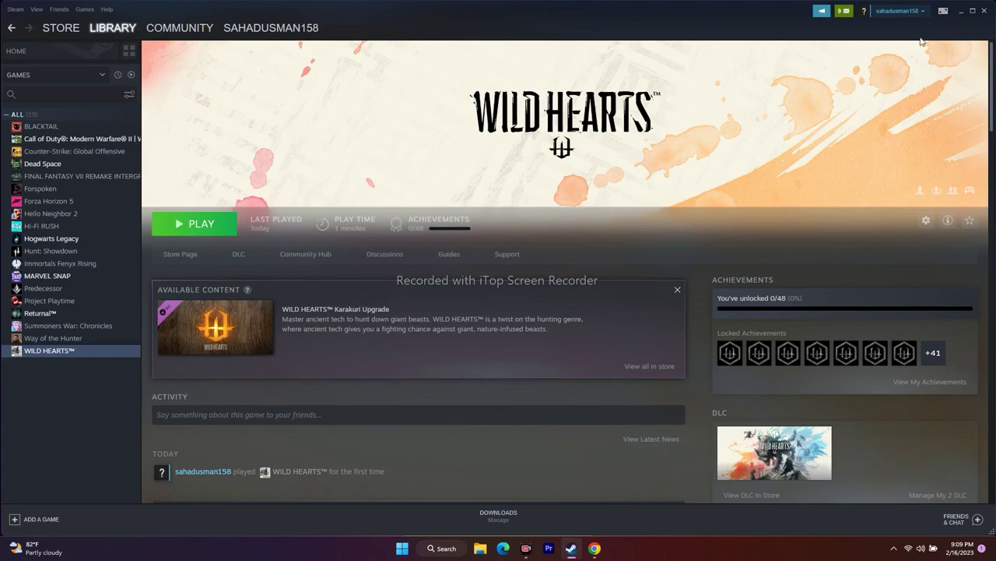
click(960, 12)
- Open the Windows Graphics settings and look through the custom options for apps
click(445, 547)
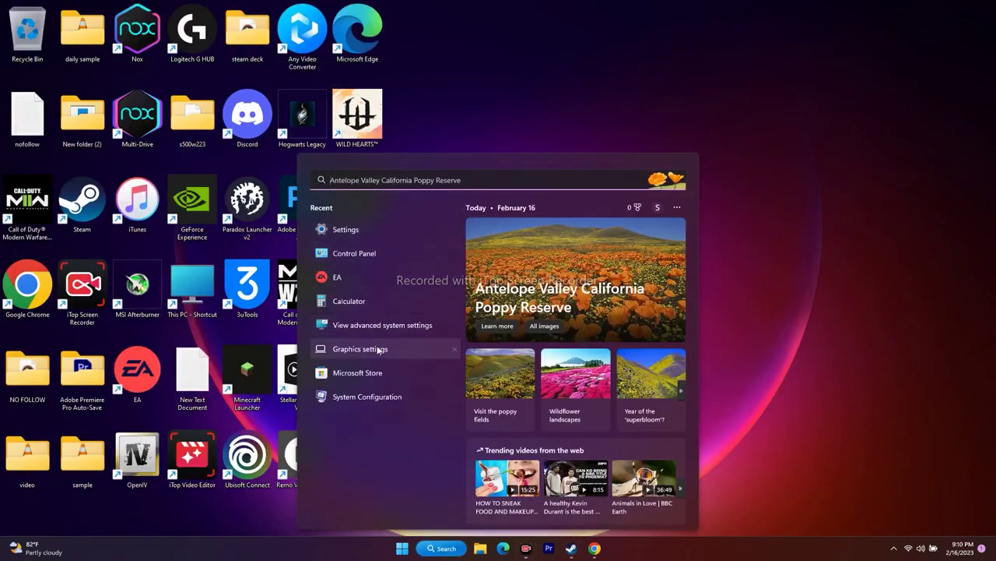
click(372, 349)
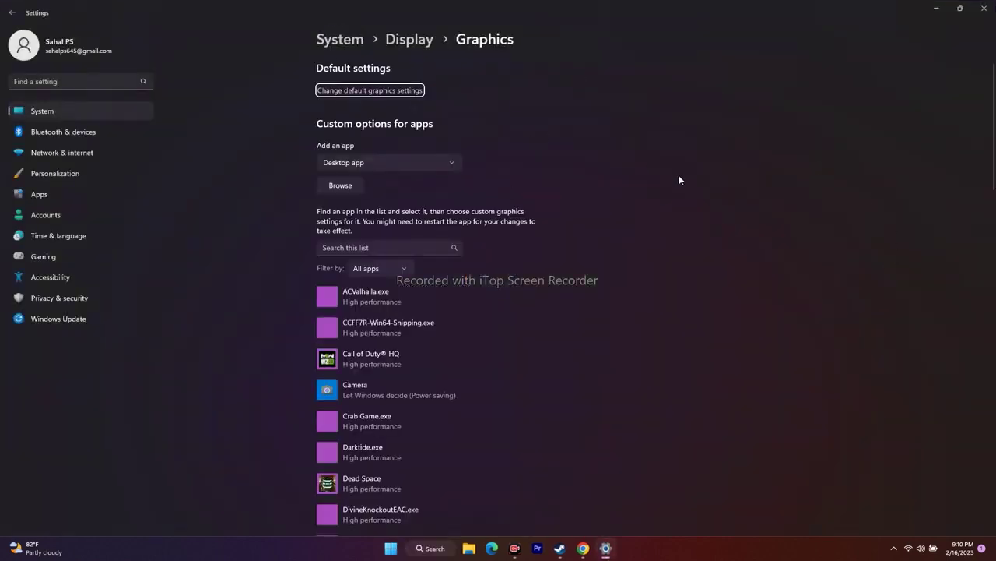
scroll(679, 178, down, 8)
scroll(680, 177, up, 8)
click(341, 187)
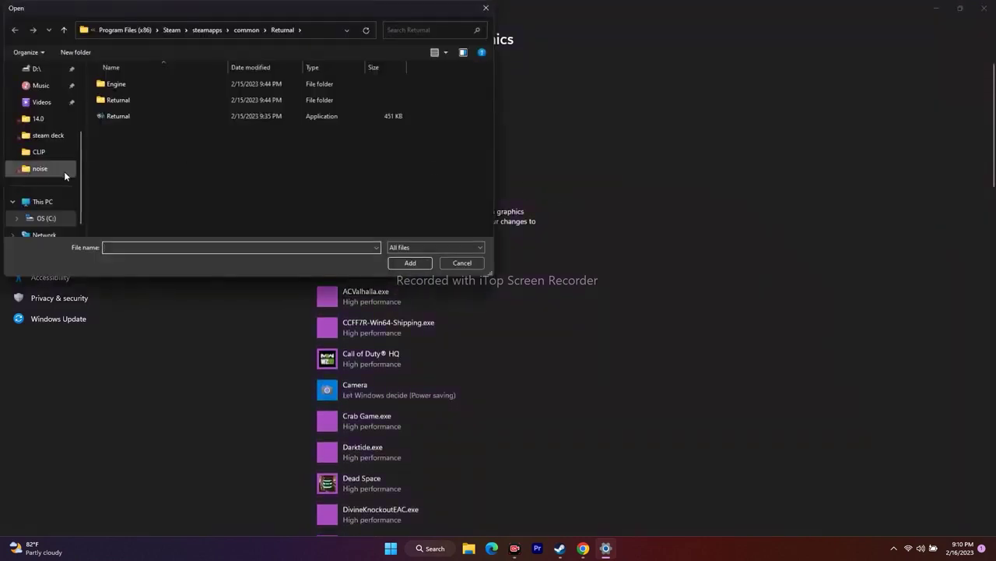
click(28, 204)
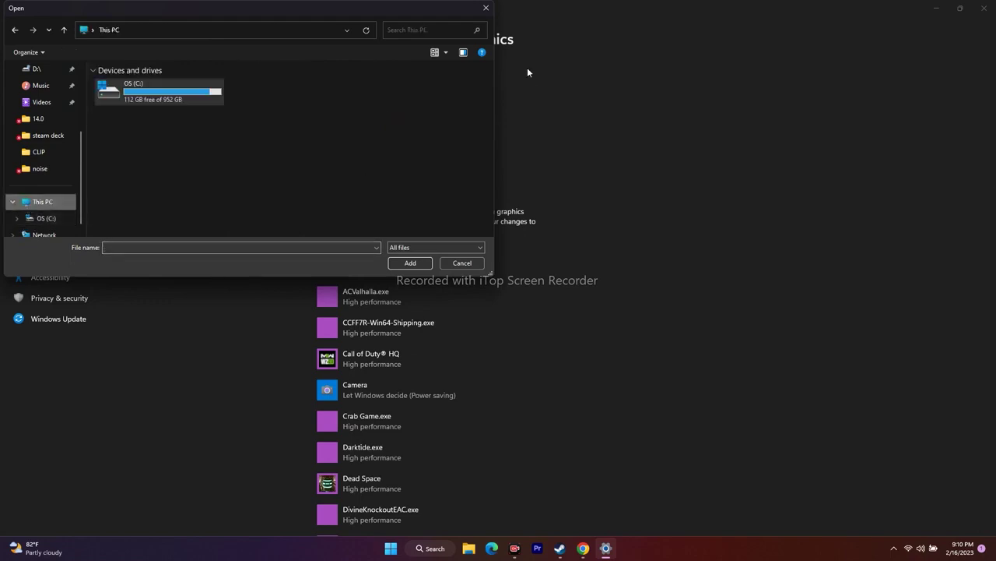
double_click(148, 94)
scroll(140, 166, down, 7)
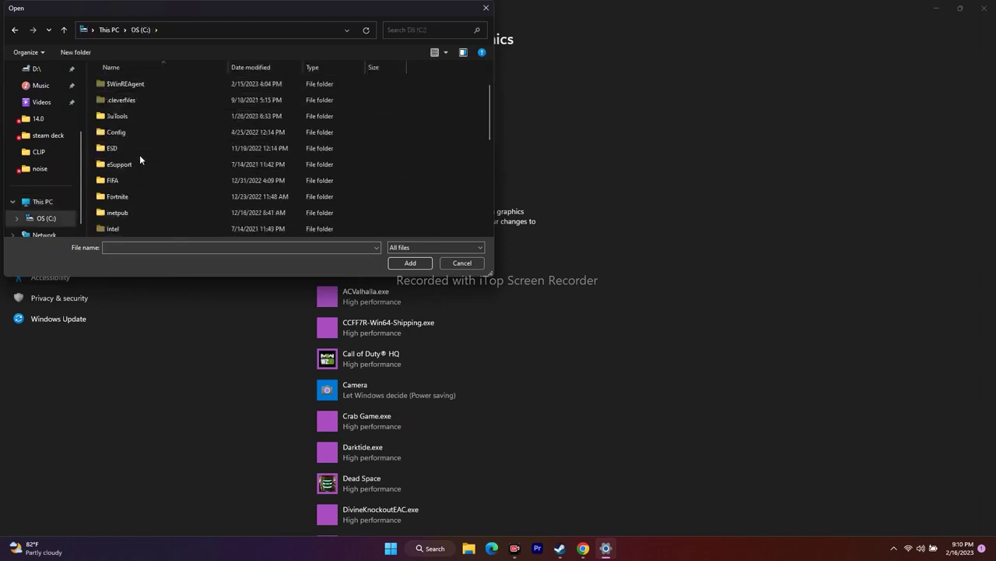
double_click(160, 86)
scroll(161, 132, down, 10)
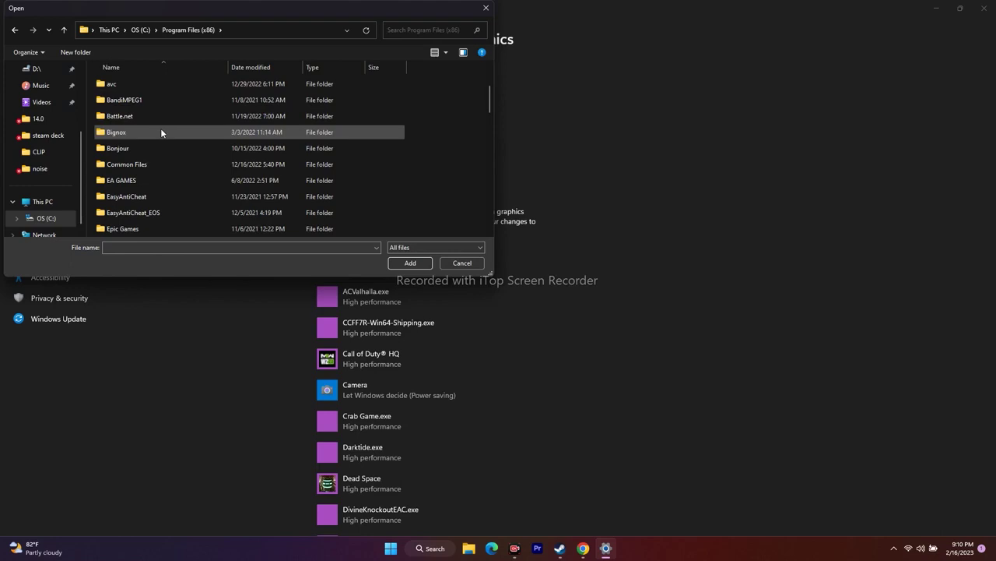
scroll(160, 128, down, 10)
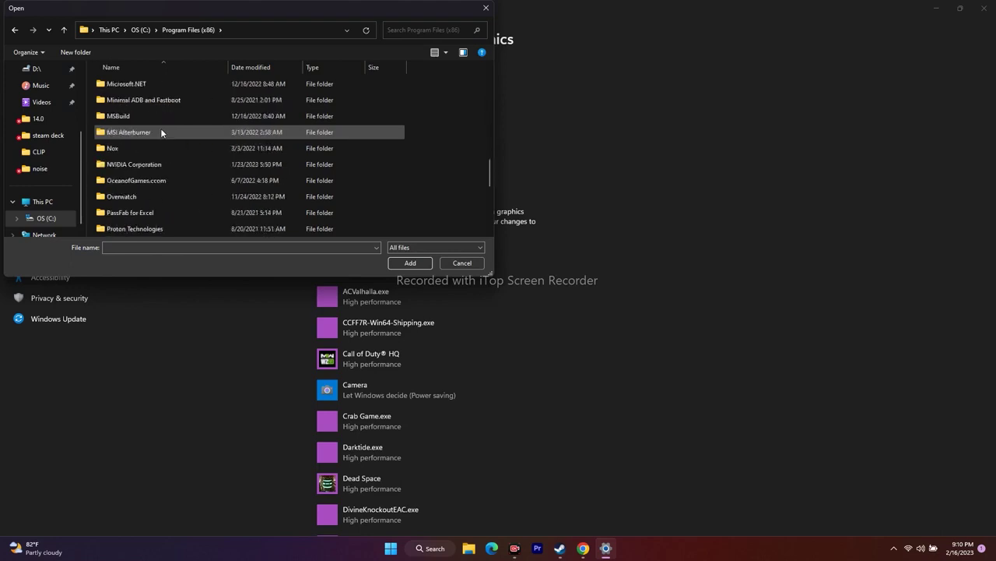
double_click(134, 116)
scroll(169, 110, down, 5)
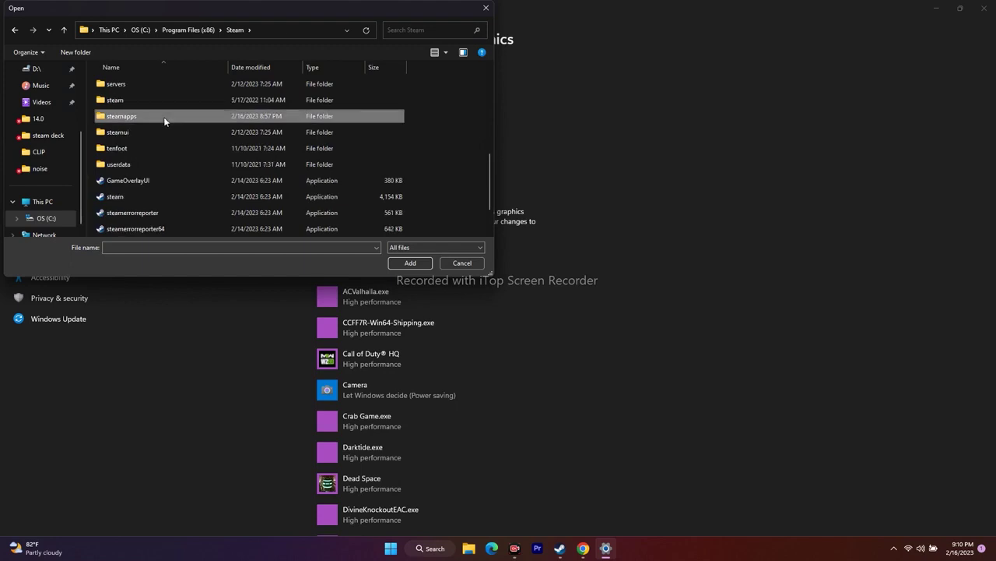
double_click(164, 116)
double_click(134, 88)
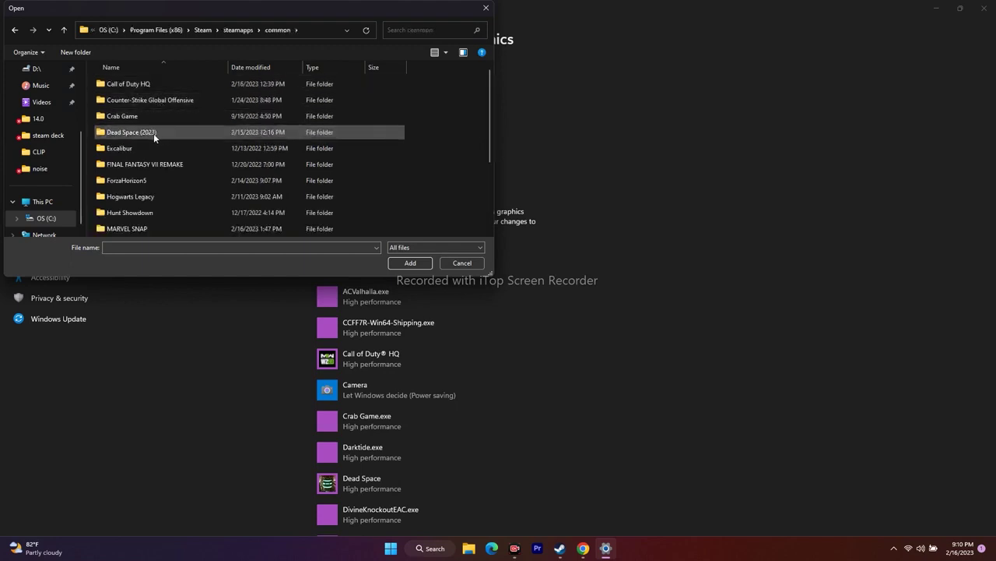
scroll(154, 140, down, 2)
scroll(155, 156, down, 1)
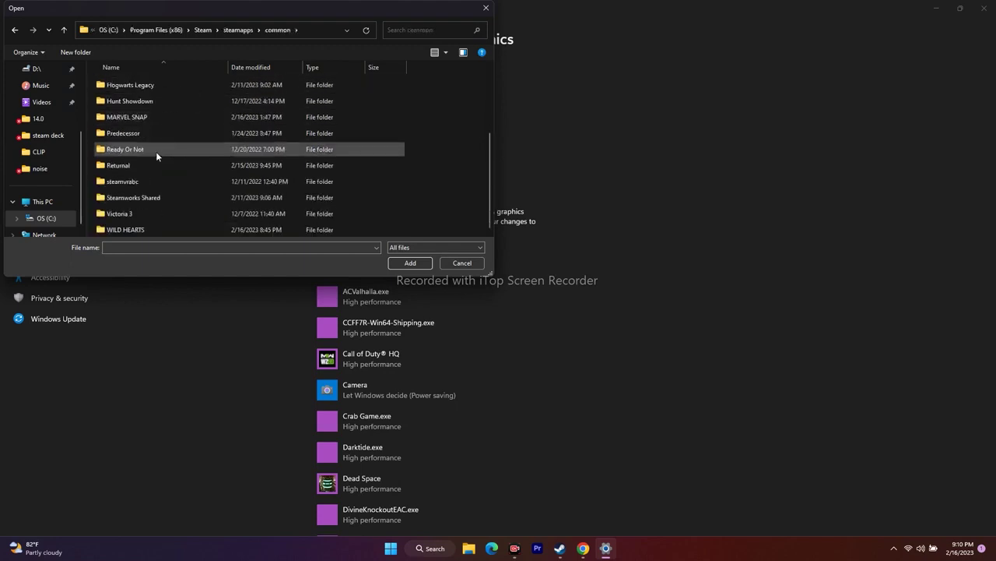
double_click(137, 231)
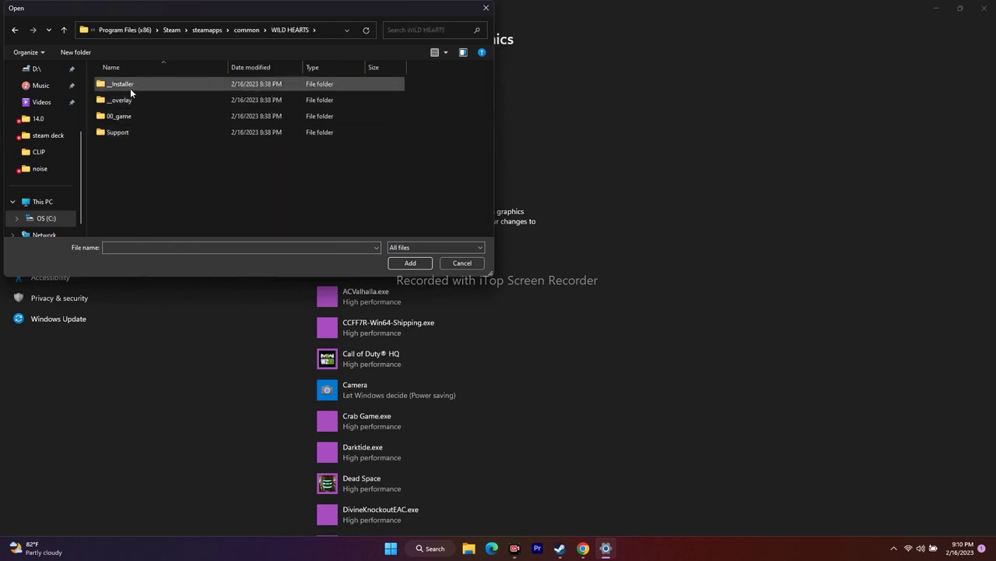
double_click(131, 134)
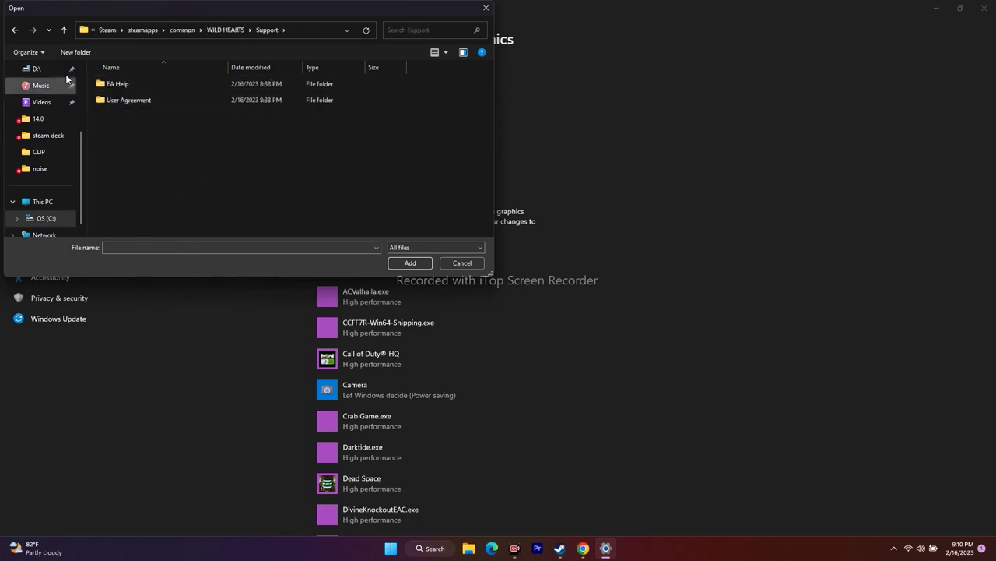
click(15, 30)
double_click(132, 86)
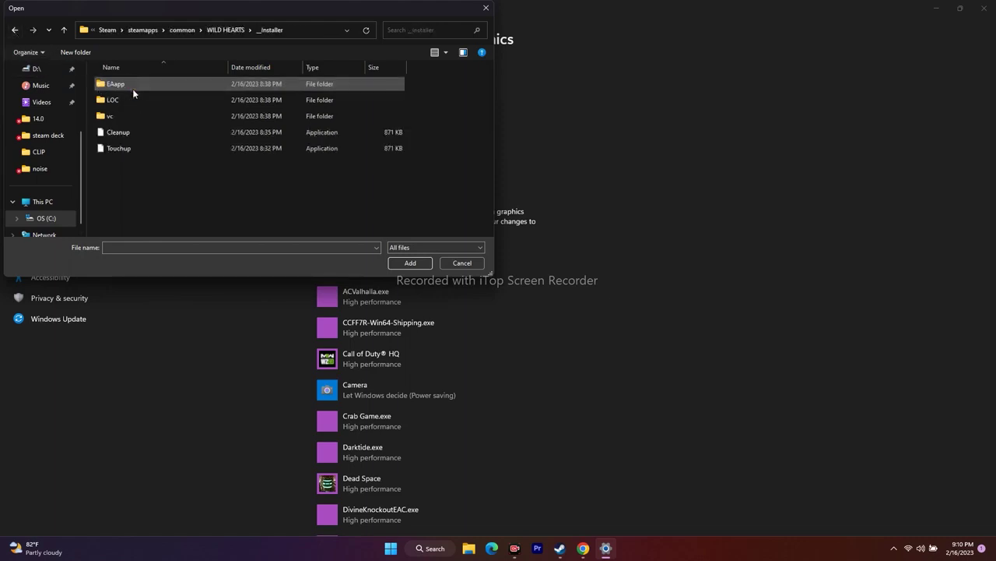
click(15, 30)
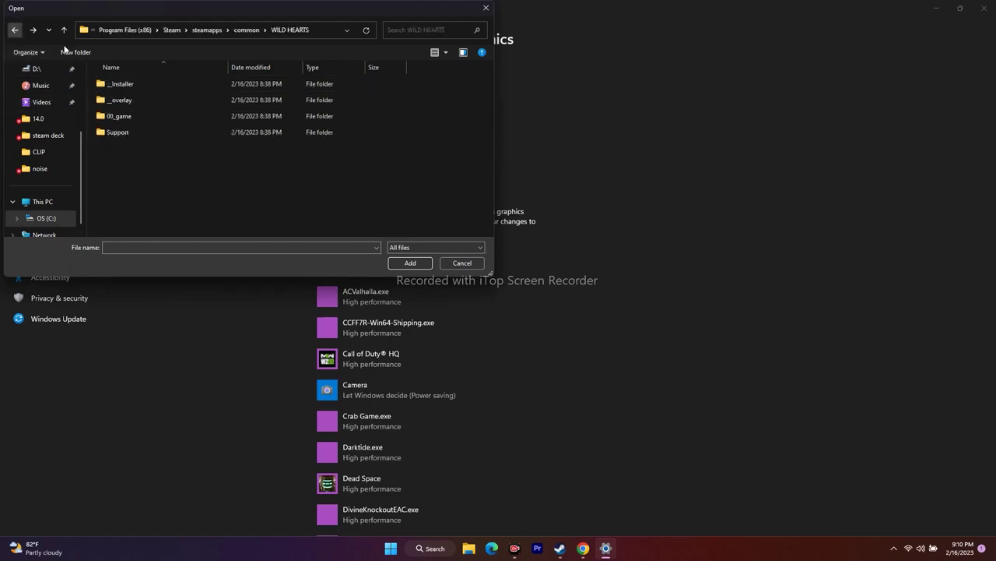
click(462, 263)
- Add the WILD HEARTS application from the game's 00_game\target_origin\ex folder under Steam to the custom graphics app list
scroll(569, 212, down, 3)
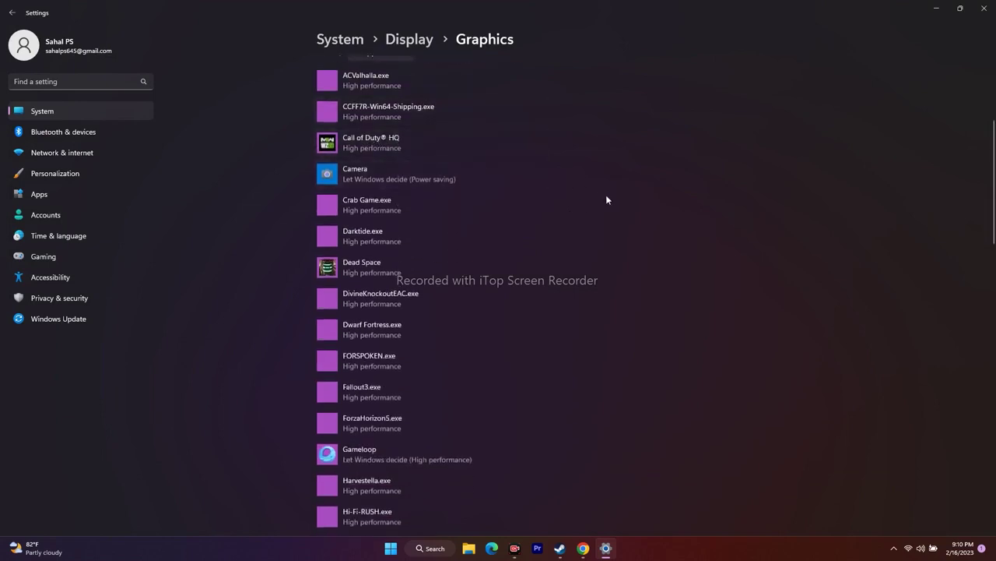
scroll(608, 201, up, 3)
click(341, 184)
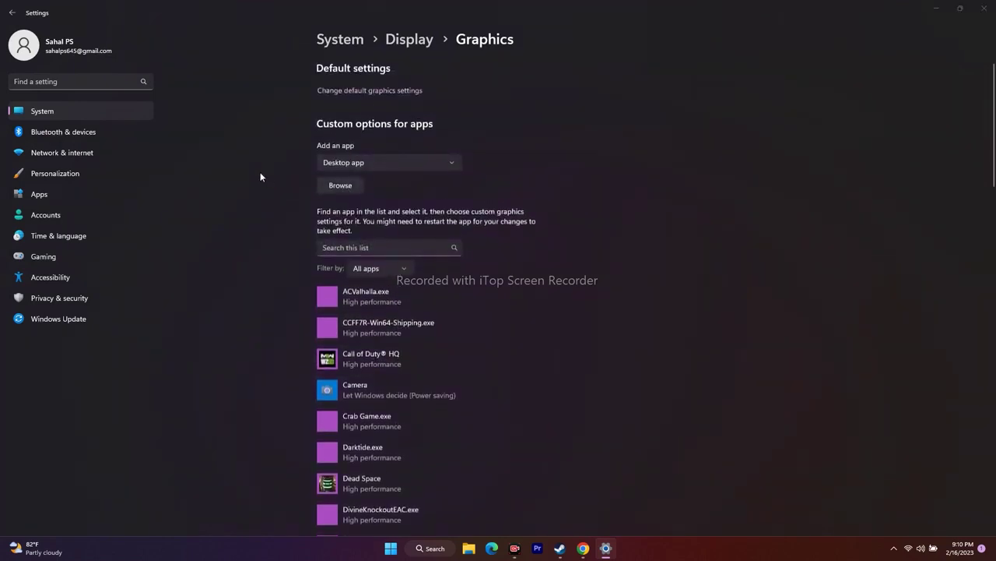
click(132, 115)
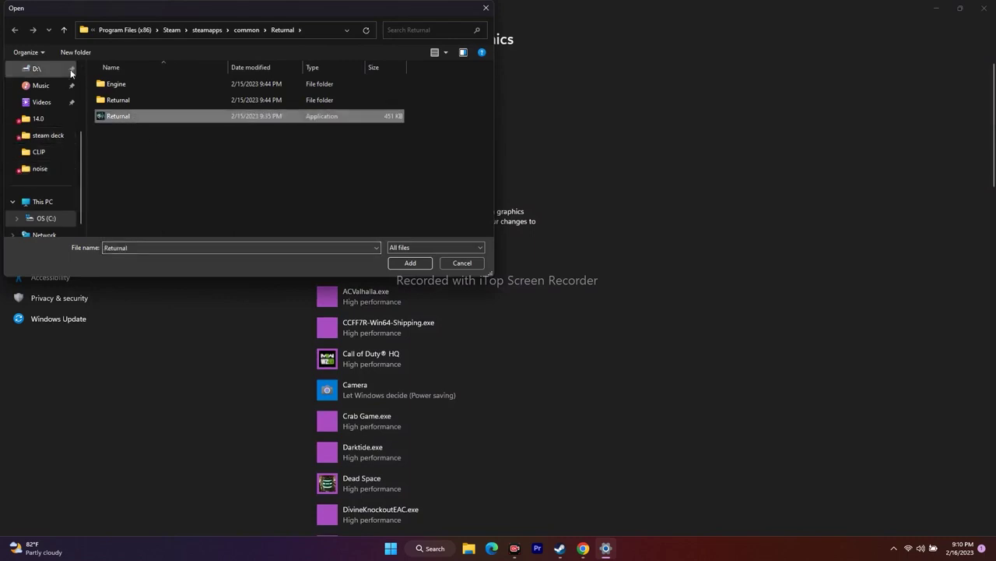
click(63, 30)
scroll(155, 174, down, 2)
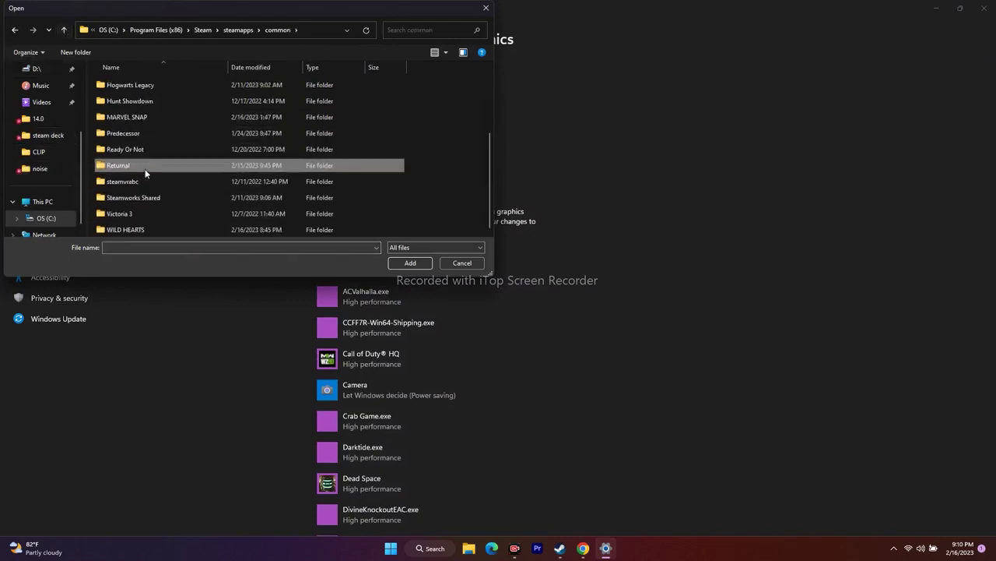
double_click(145, 228)
double_click(131, 116)
double_click(130, 83)
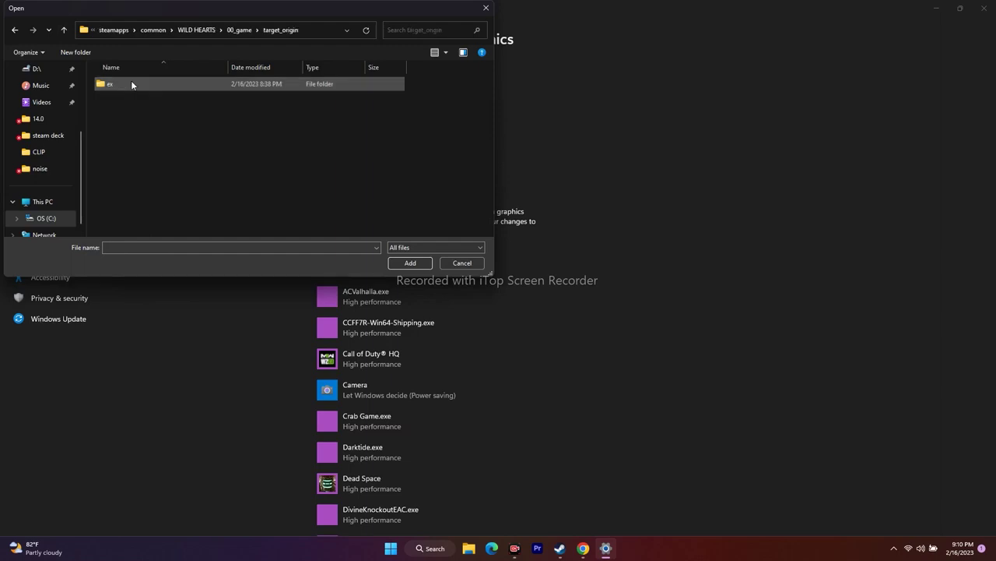
double_click(125, 84)
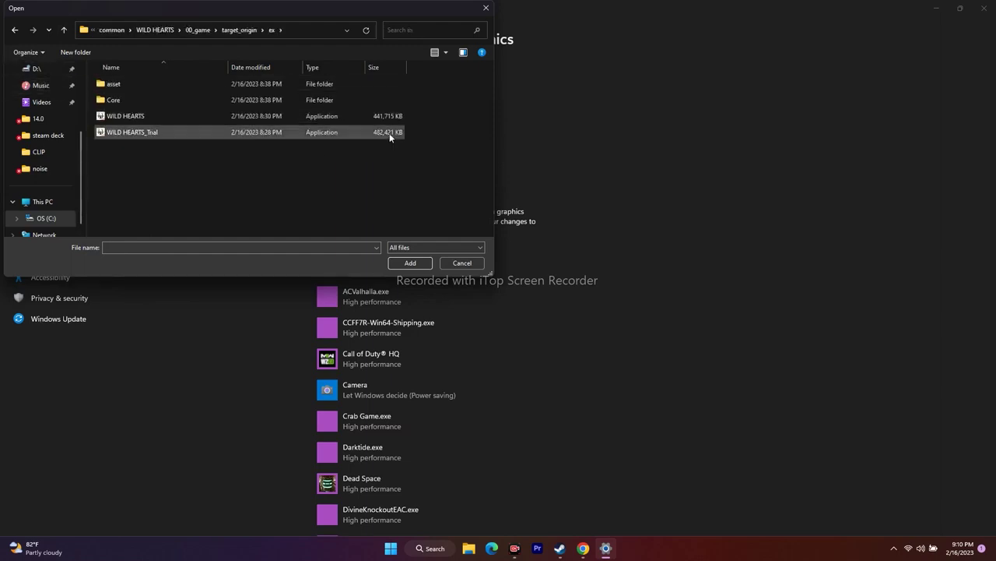
click(216, 120)
click(410, 263)
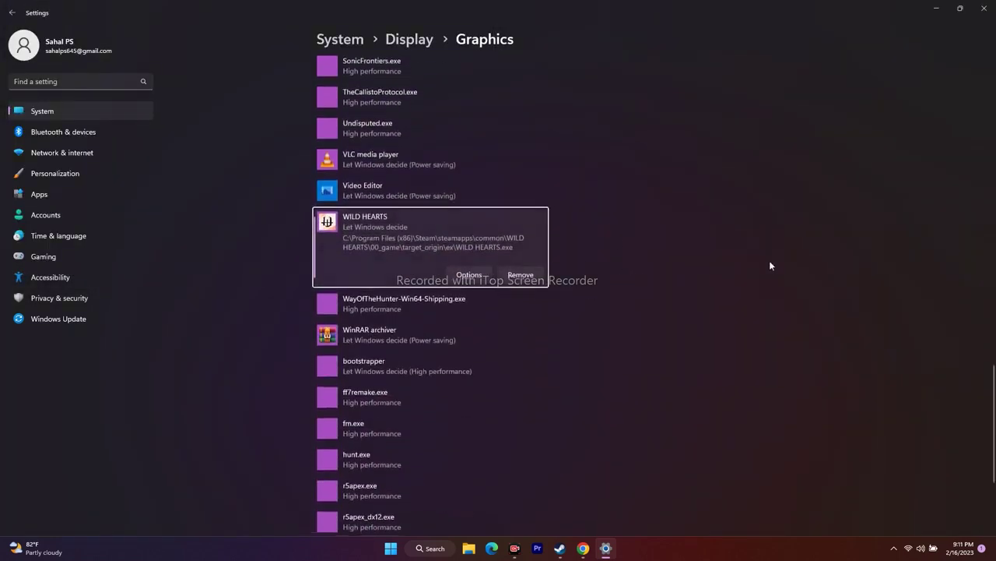
- Set the WILD HEARTS graphics preference to High performance, save it and close Settings
click(469, 274)
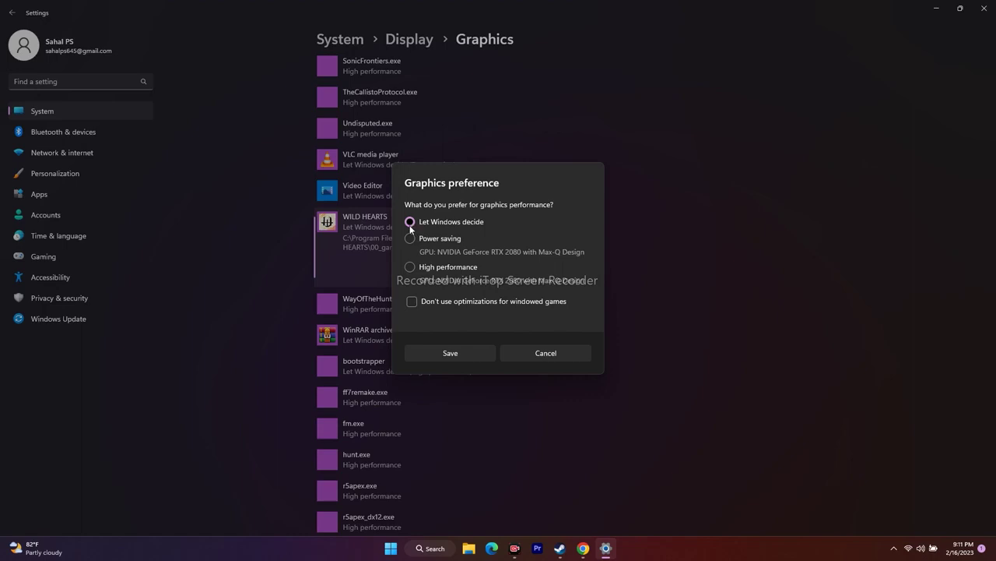
click(411, 267)
click(472, 353)
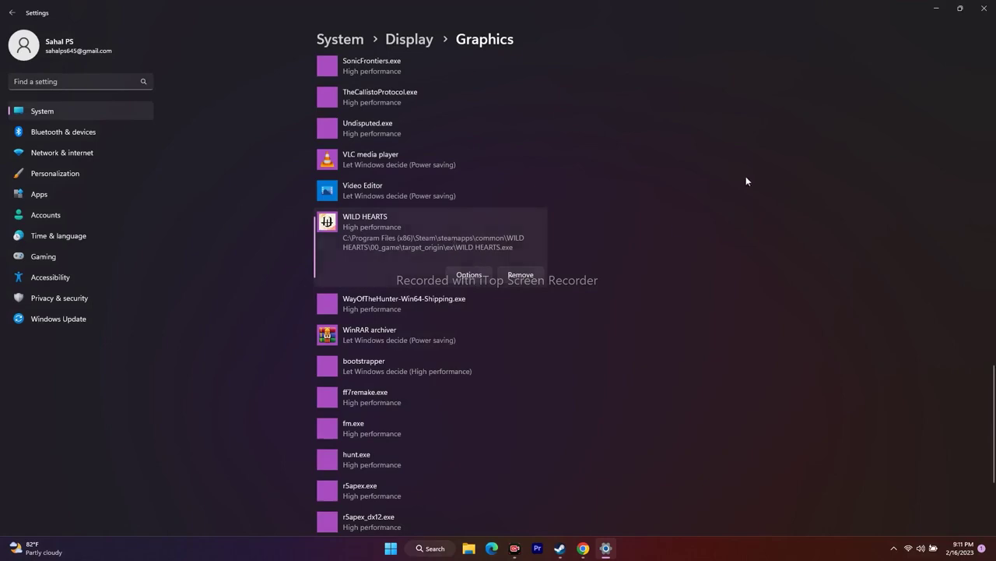
click(984, 8)
click(575, 548)
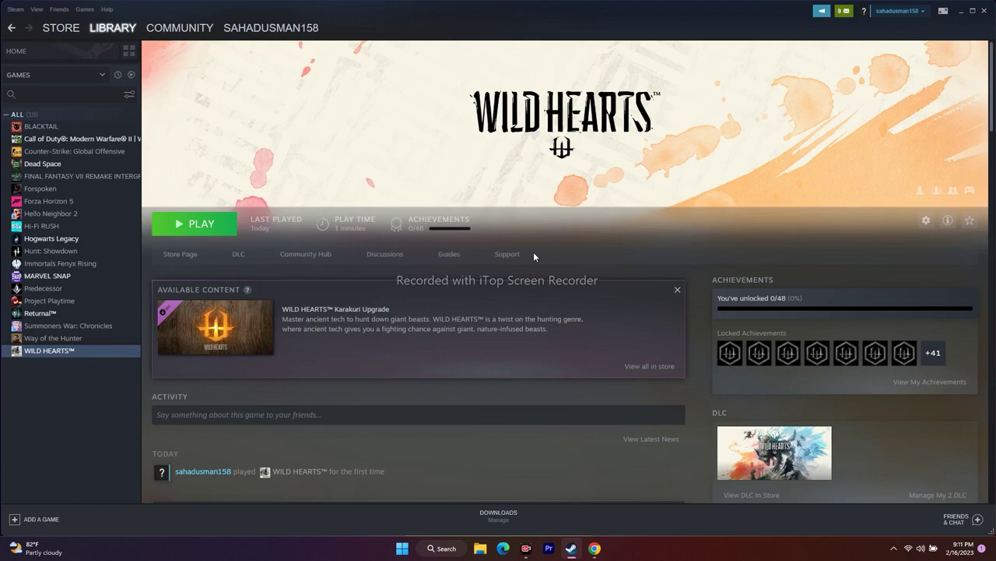
click(963, 10)
- Check the installed RAM in the device specifications on the Settings About page and close Settings
click(441, 550)
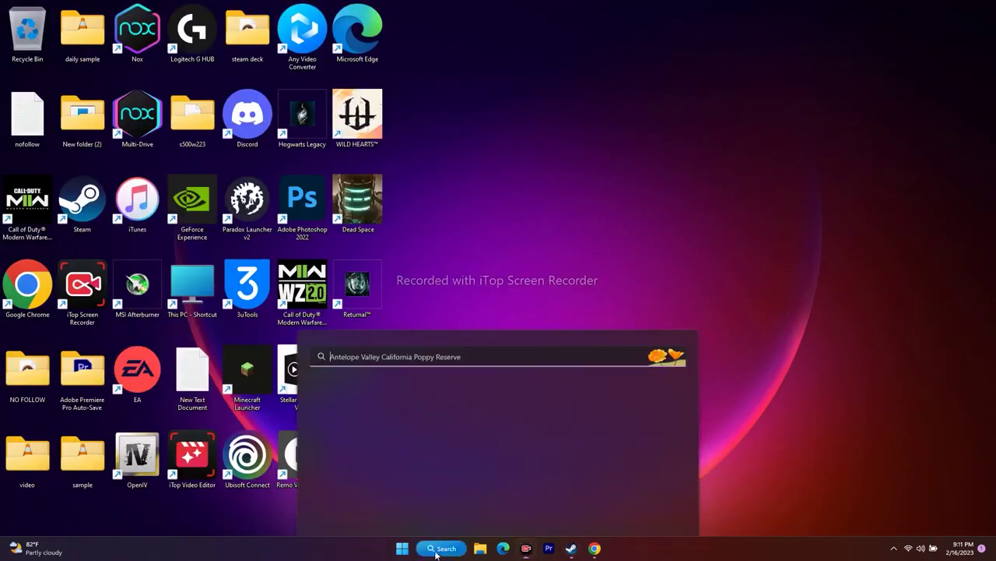
click(369, 226)
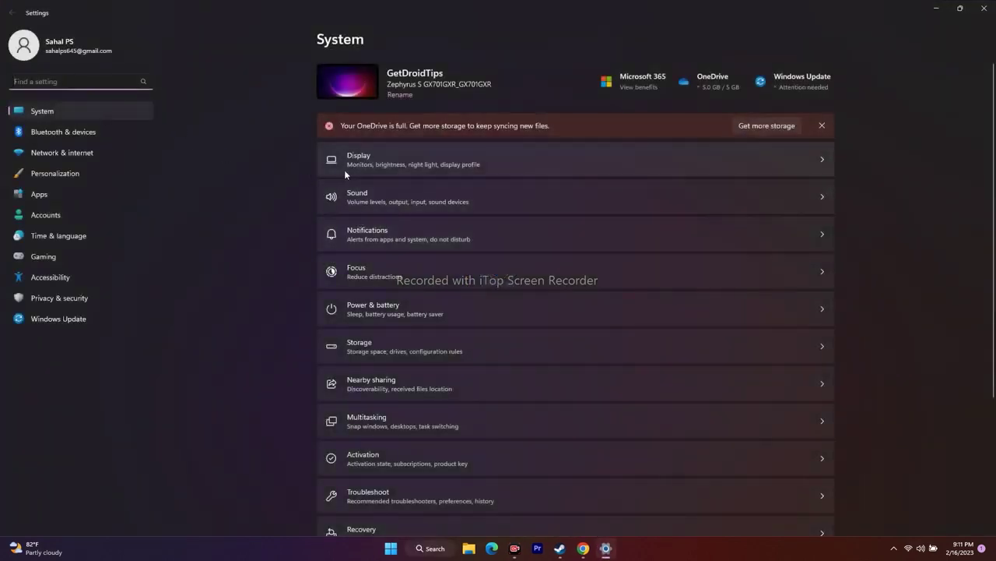
scroll(911, 173, down, 3)
click(352, 495)
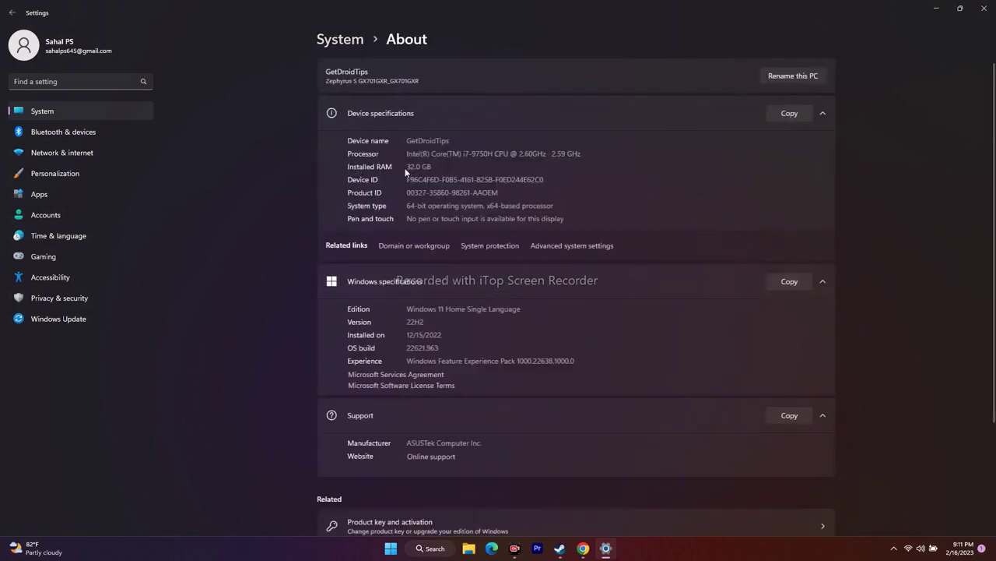
drag(408, 167, 442, 166)
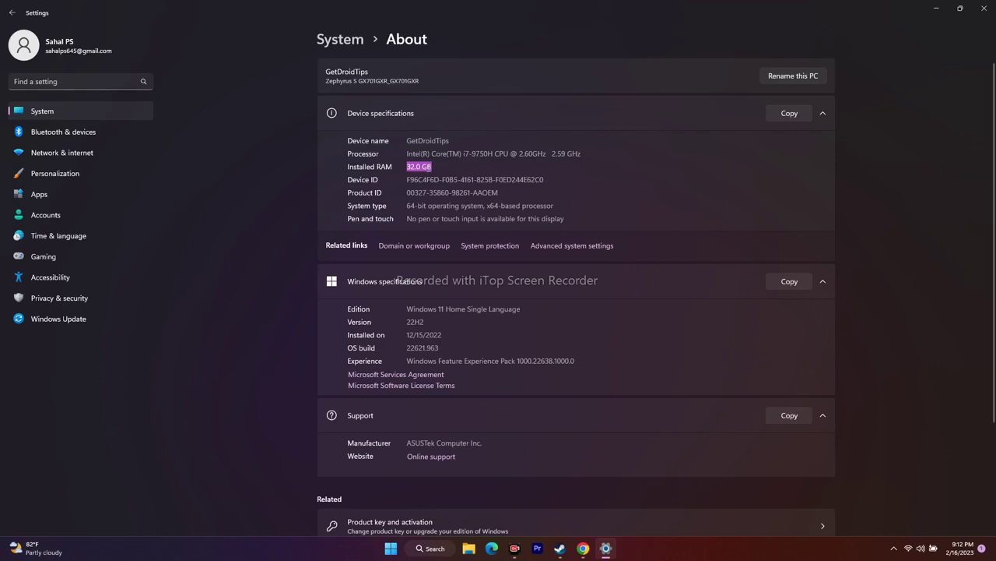
click(978, 8)
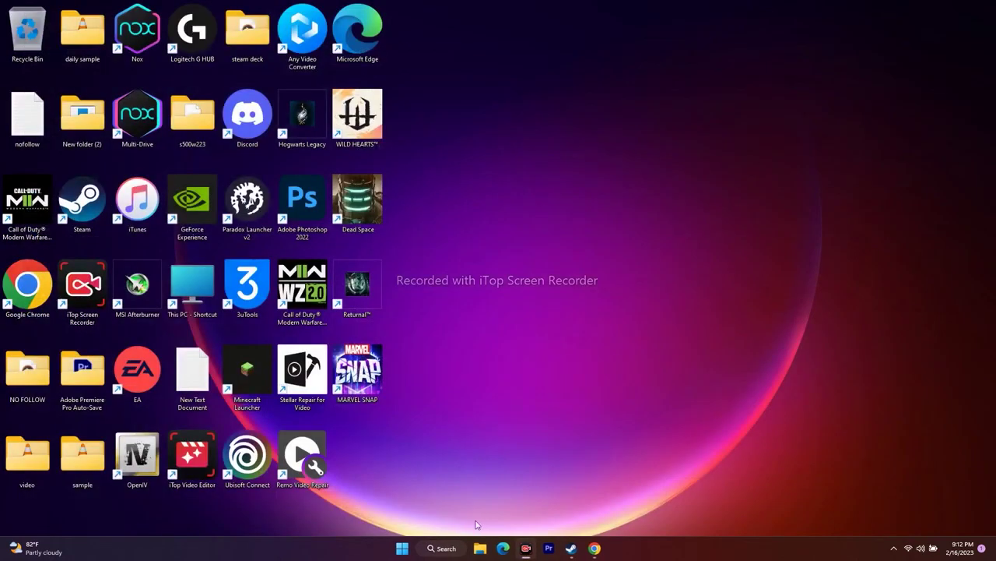
- Open the Virtual Memory settings from the advanced performance options and turn off automatic paging file management for all drives
click(442, 547)
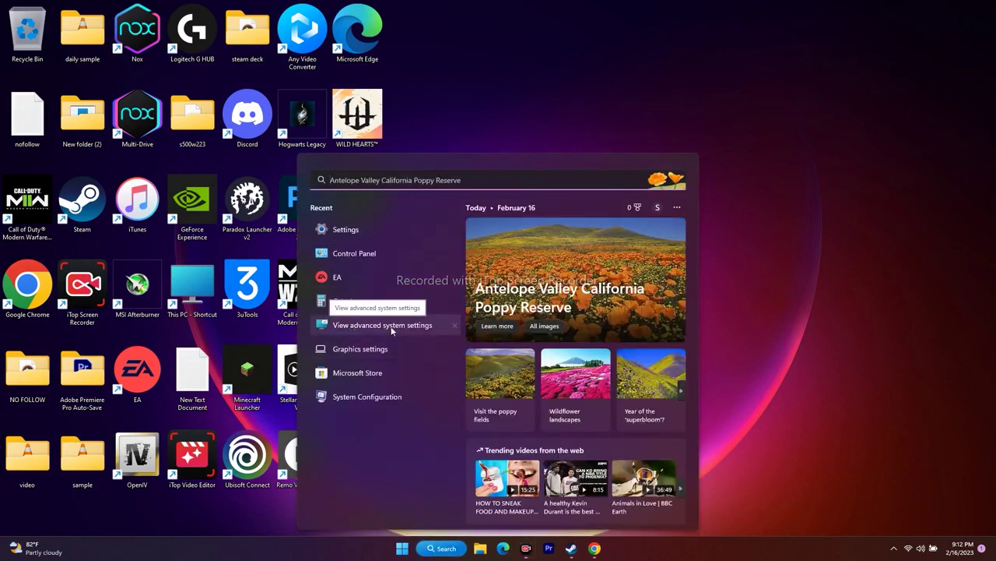
click(391, 327)
drag(244, 137, 578, 46)
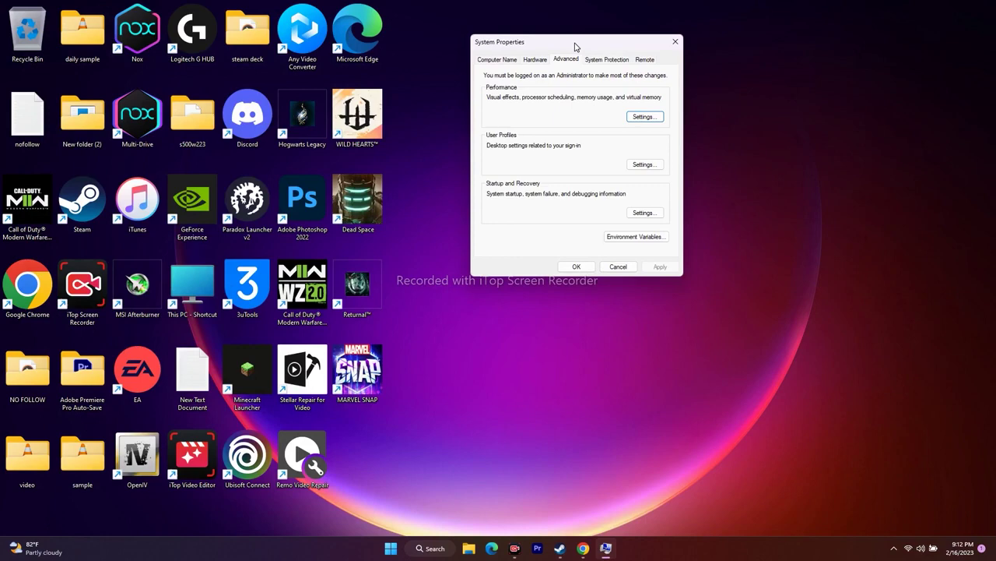
click(644, 117)
click(546, 100)
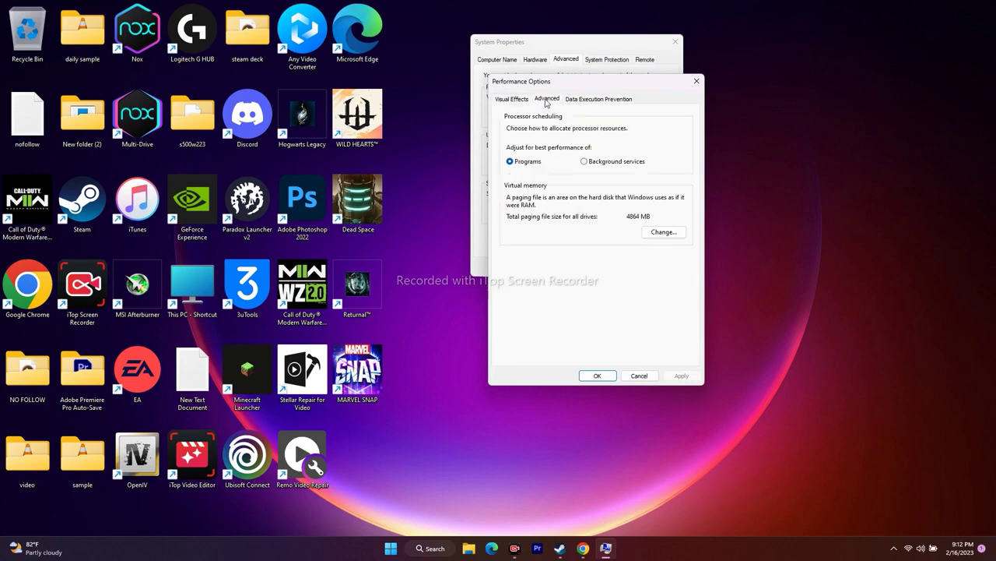
click(670, 232)
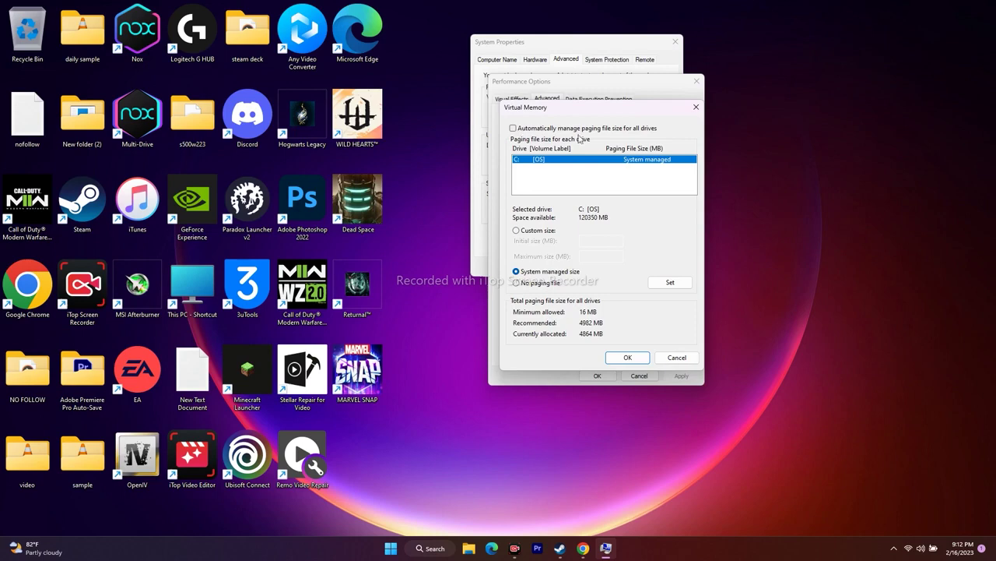
click(514, 128)
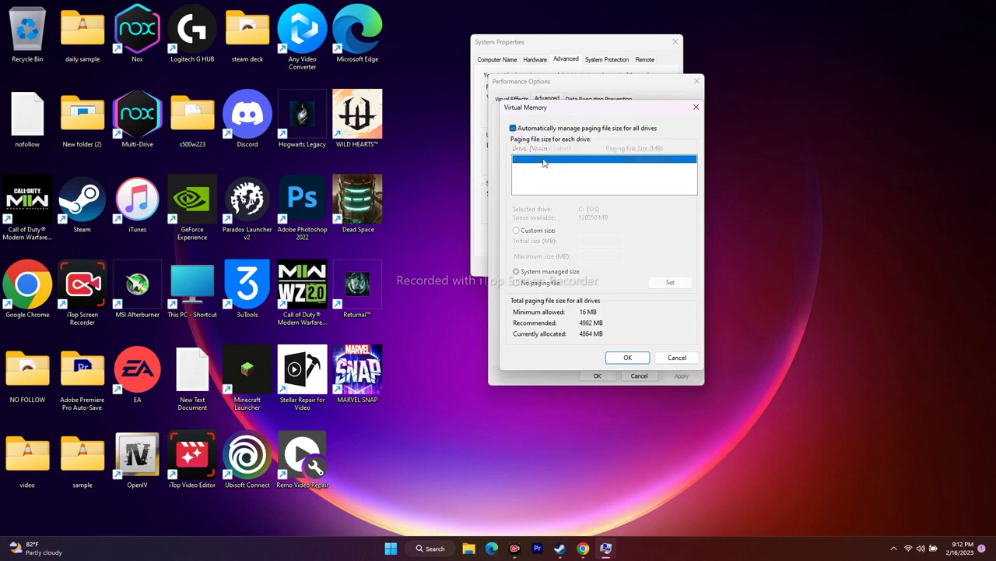
click(514, 129)
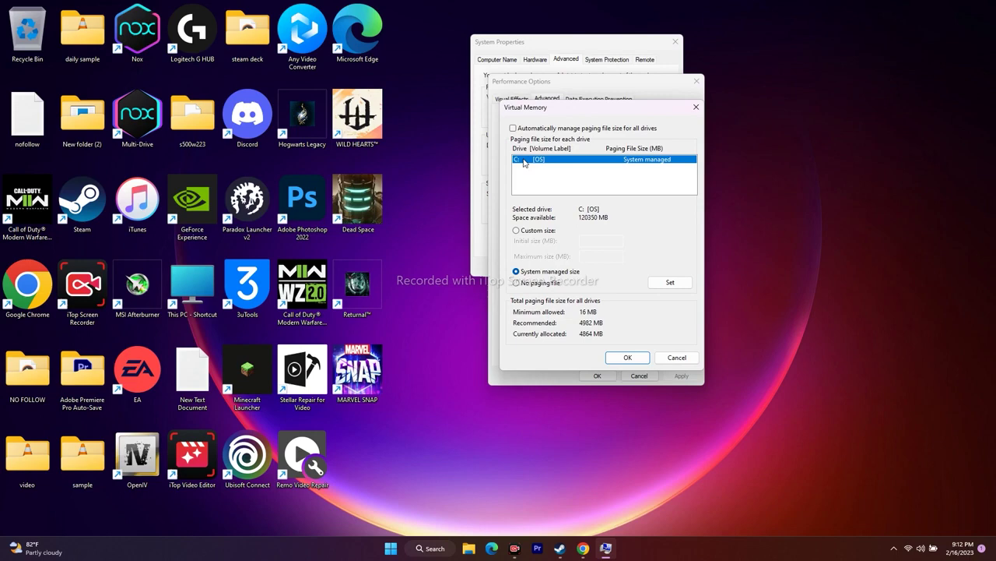
- Choose a custom paging file size for drive C: and open Calculator
click(516, 231)
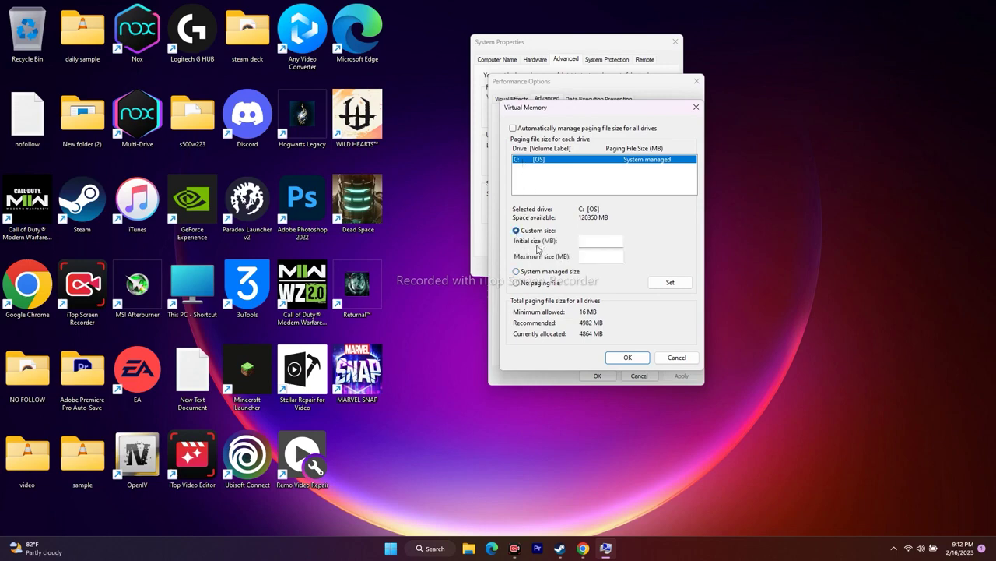
click(591, 242)
click(589, 255)
click(421, 549)
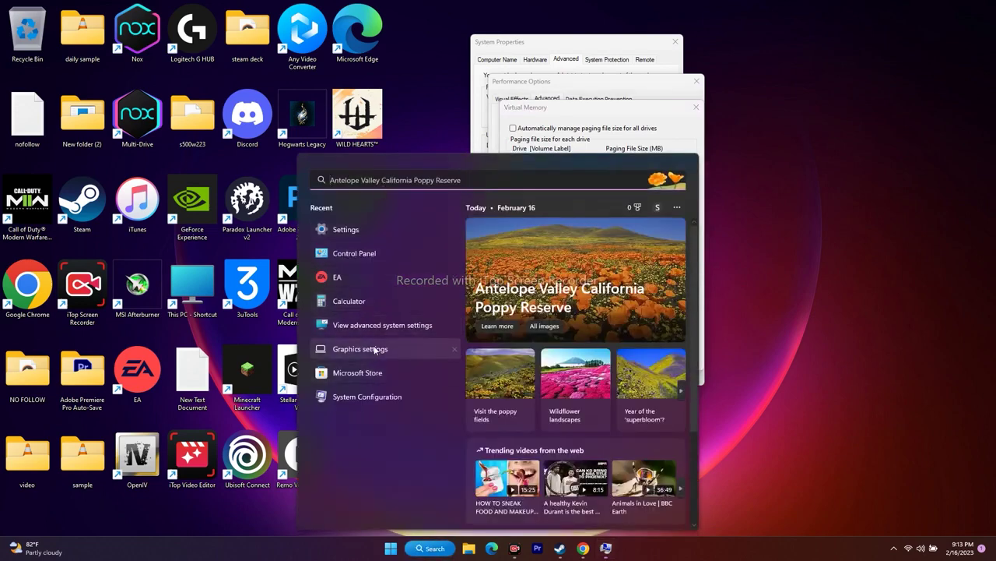
key(Escape)
key(alt+Tab)
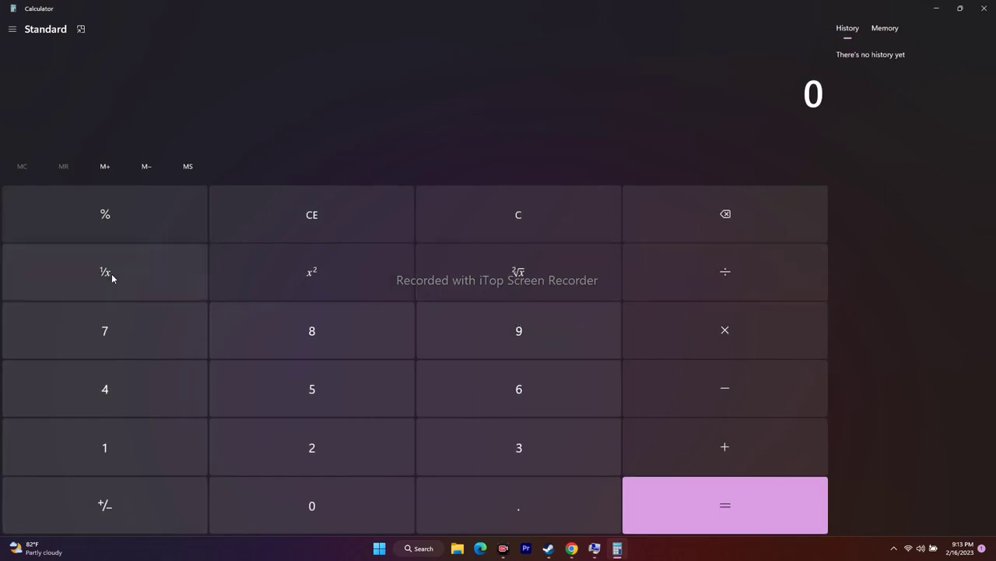
- Multiply 32 by 1024 in Calculator to convert the RAM size to megabytes
click(511, 452)
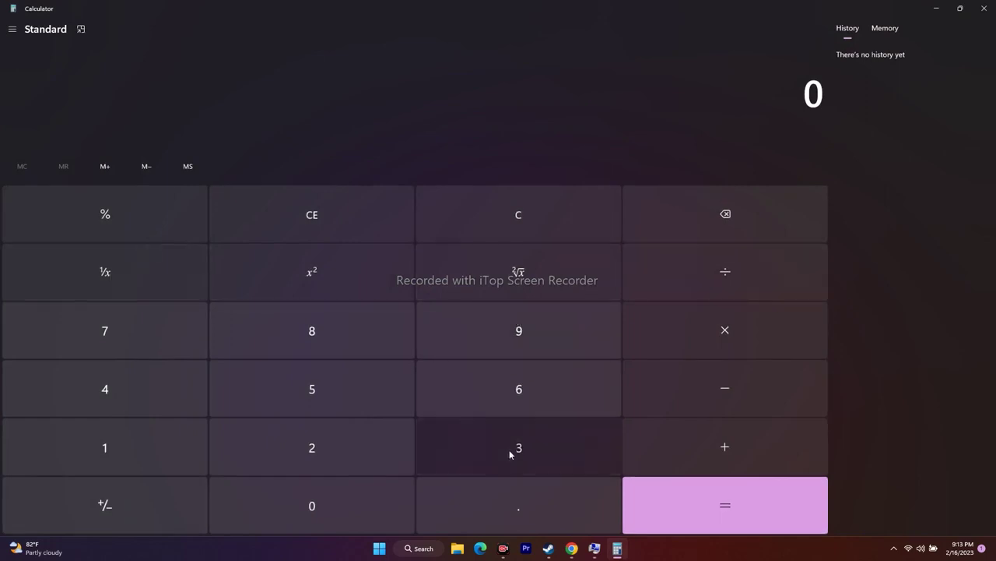
click(338, 445)
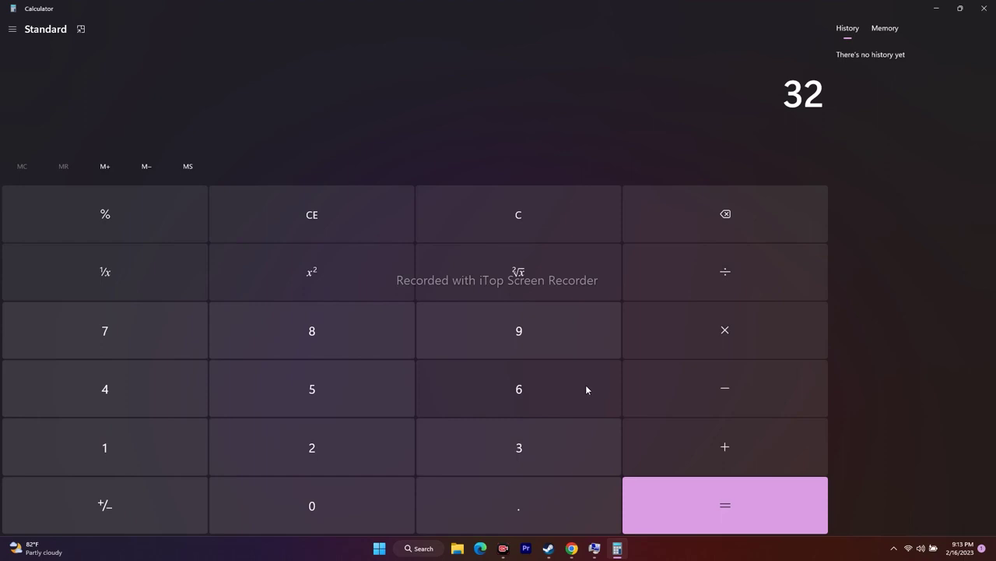
click(684, 352)
click(120, 448)
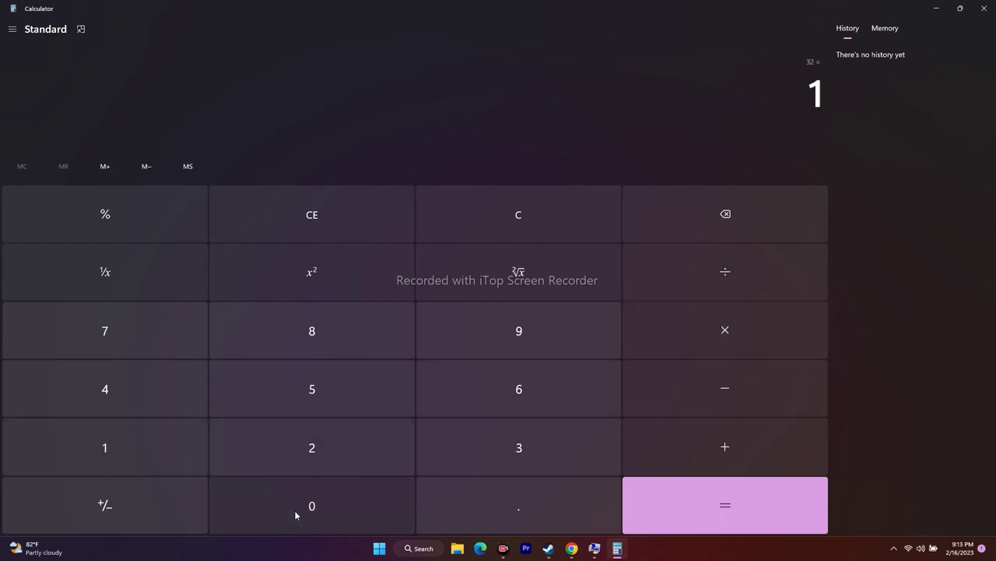
click(295, 512)
click(314, 450)
click(164, 389)
click(687, 501)
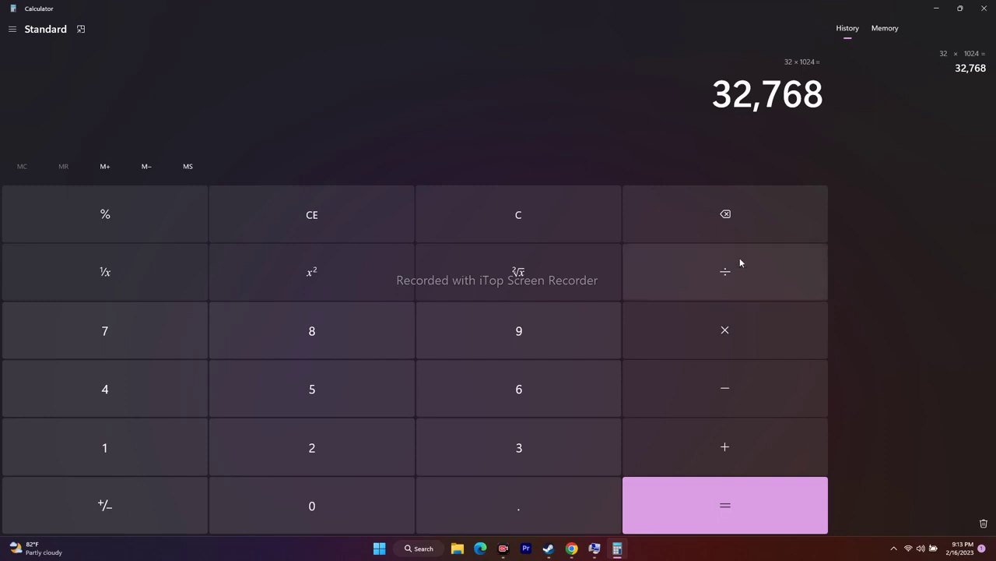
- Multiply the converted RAM size by 1.5, copy the product and minimize Calculator
click(739, 313)
text(1.5)
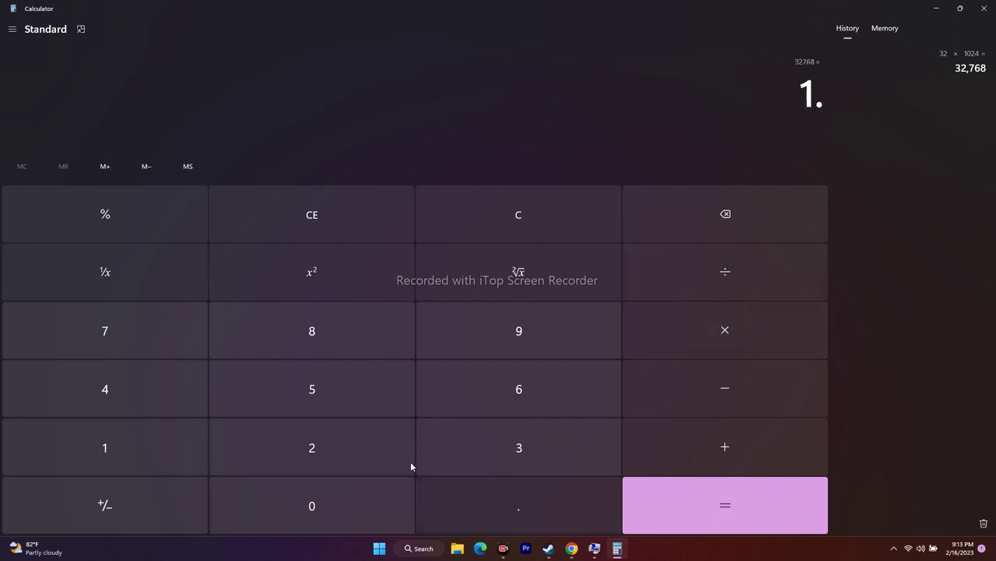
key(Return)
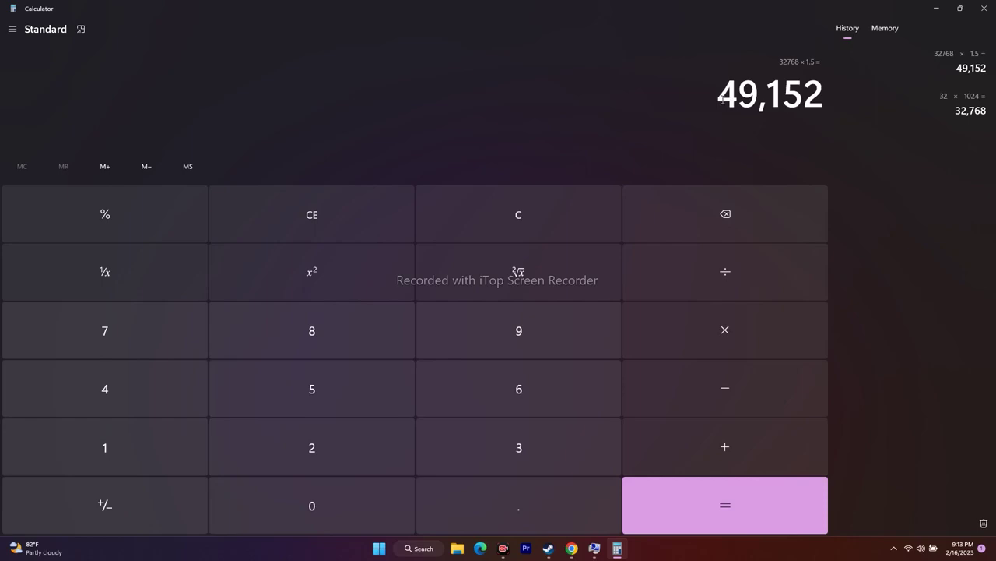
right_click(821, 109)
click(839, 117)
click(937, 8)
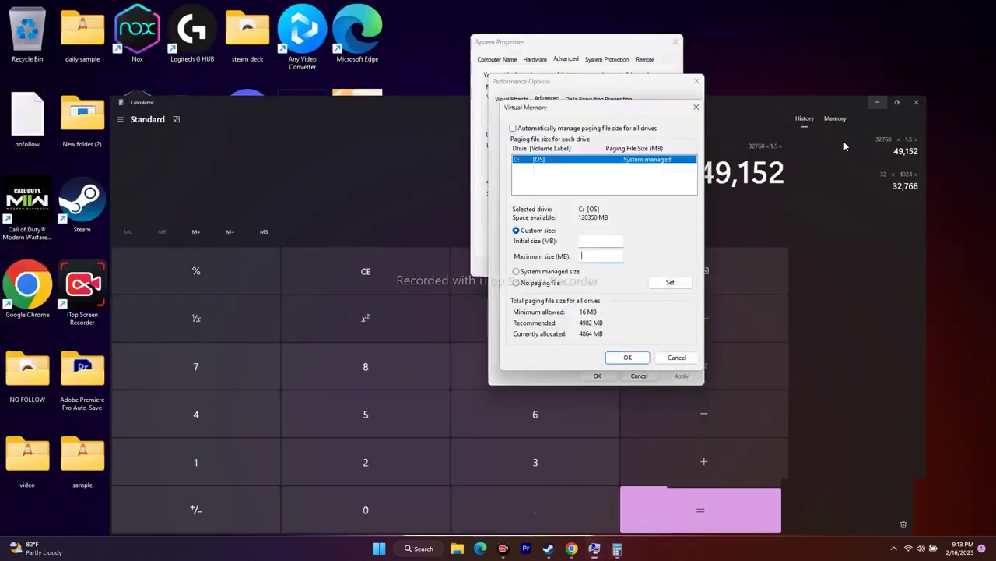
- Paste 49,152 as the initial paging file size in MB and return to Calculator
right_click(595, 241)
click(623, 287)
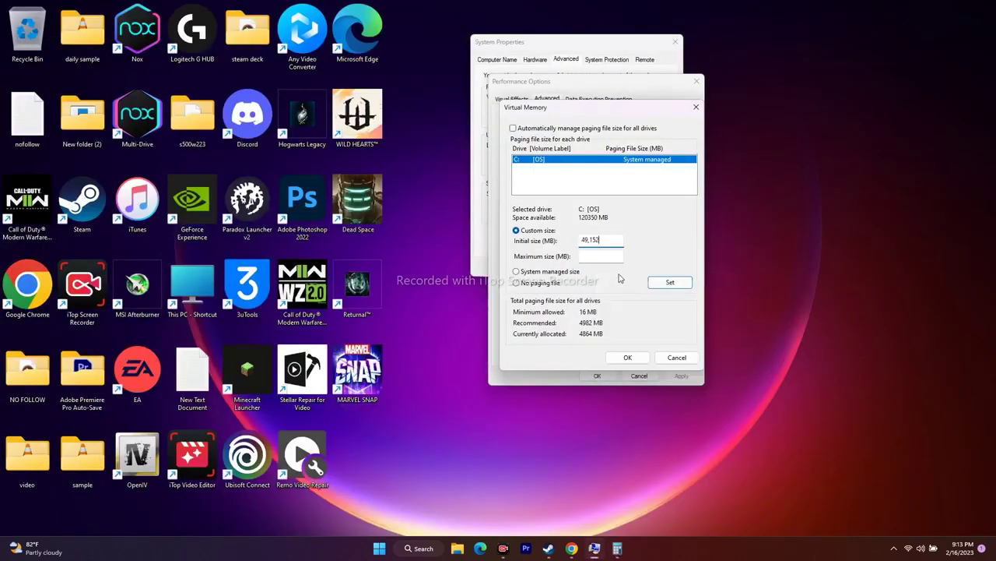
click(617, 548)
click(122, 222)
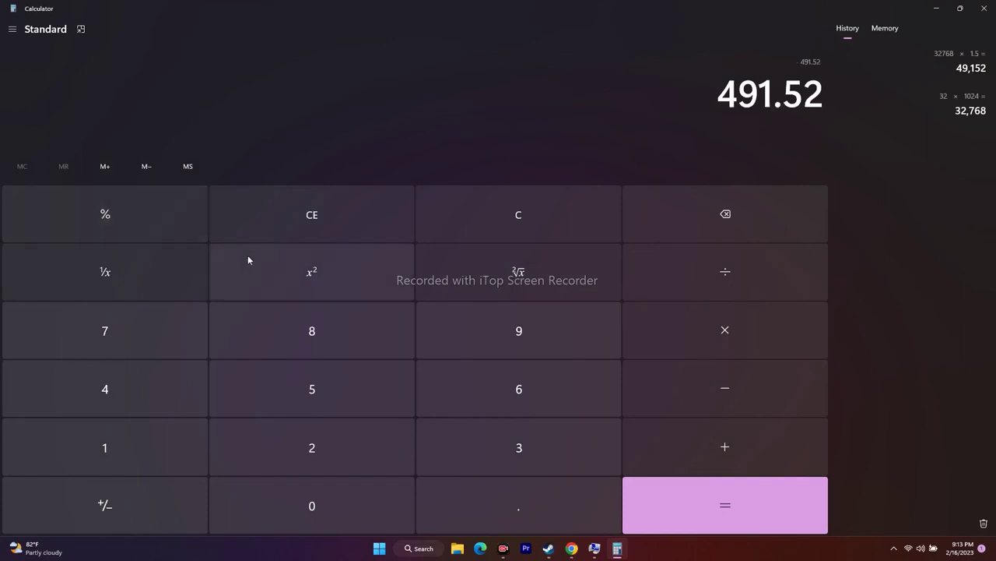
click(537, 216)
click(495, 445)
click(351, 442)
click(705, 343)
click(187, 444)
click(315, 450)
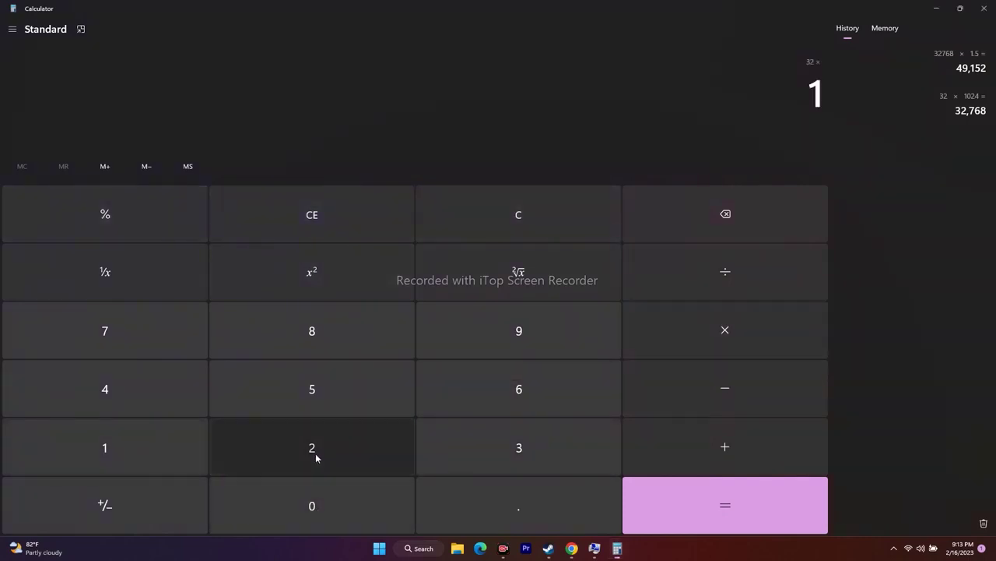
click(751, 222)
click(751, 222)
click(520, 445)
click(358, 446)
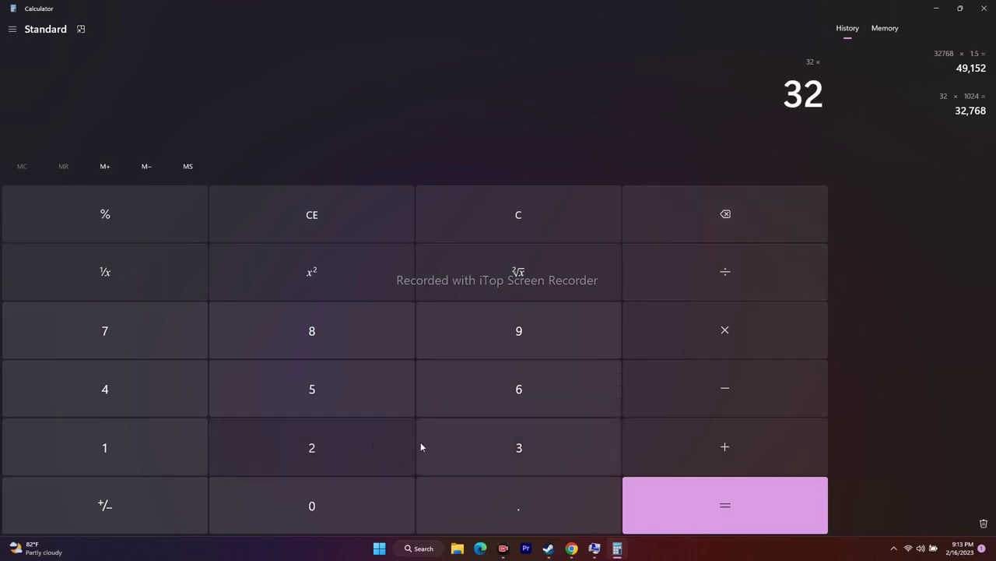
click(680, 340)
click(166, 442)
double_click(126, 235)
click(288, 225)
click(525, 230)
- Recalculate 32 multiplied by 1024 in Calculator and select the result
click(516, 448)
click(315, 447)
click(719, 335)
click(193, 450)
click(267, 503)
click(269, 448)
click(180, 393)
click(684, 493)
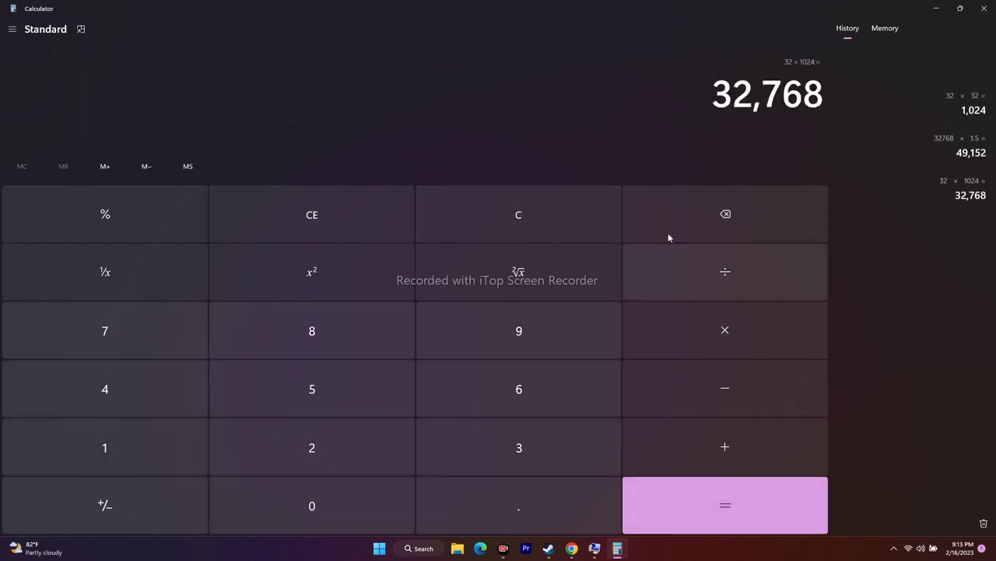
drag(716, 97, 816, 99)
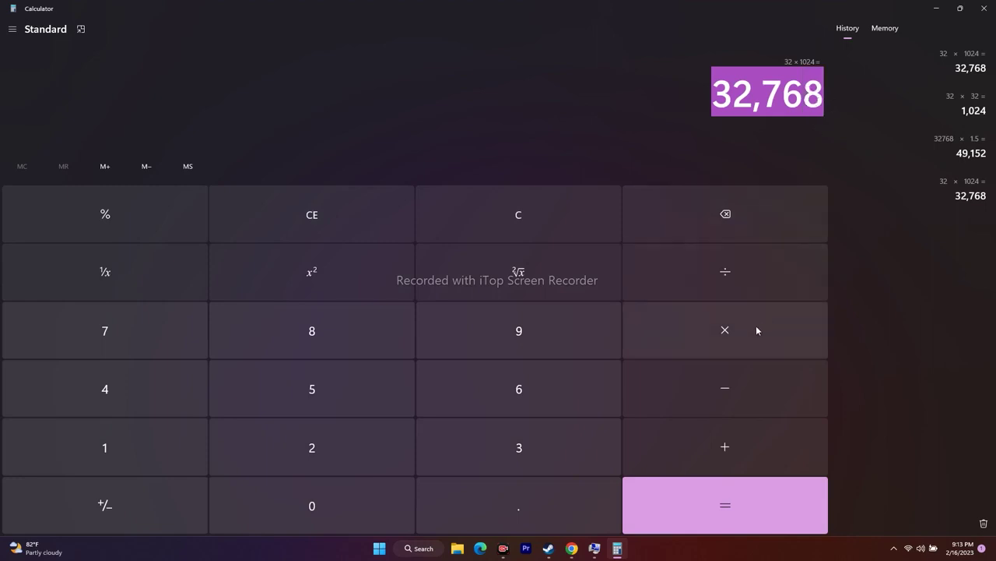
- Multiply the RAM size in megabytes by 3, copy the product and minimize Calculator
click(735, 333)
click(586, 434)
click(651, 492)
drag(714, 97, 819, 99)
key(ctrl+c)
right_click(819, 98)
click(837, 107)
click(936, 8)
- Paste 98,304 as the maximum paging file size in MB, then cancel the virtual memory changes and close the system dialogs
right_click(598, 261)
click(615, 301)
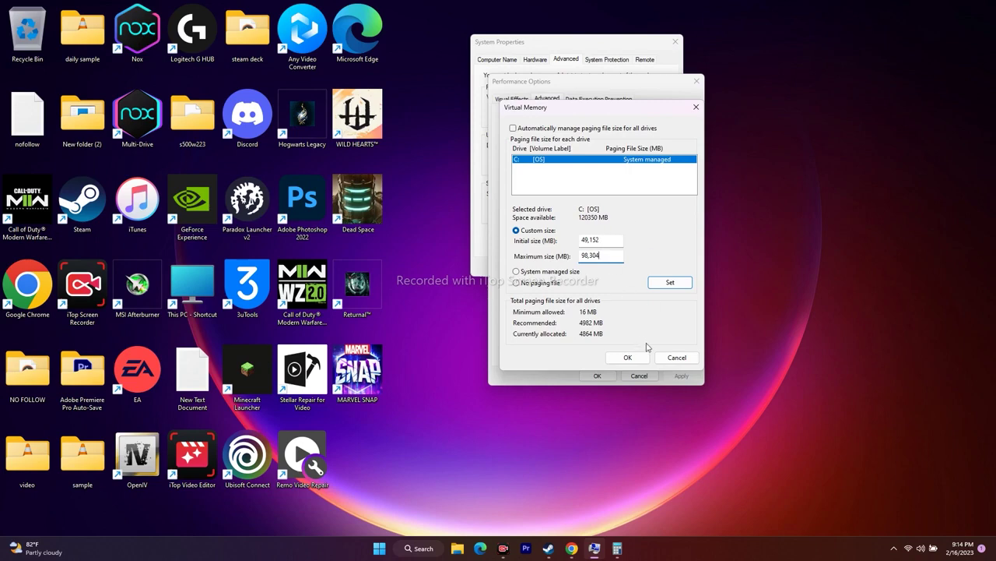
click(679, 359)
click(639, 375)
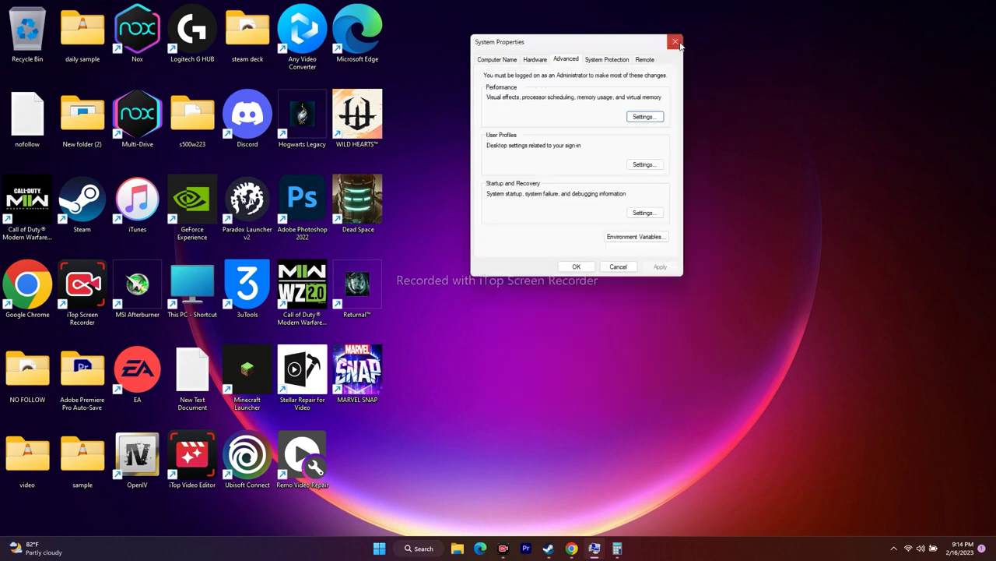
click(622, 282)
- Switch to Steam and enter -dx11 as the launch option in the WILD HEARTS properties
click(559, 549)
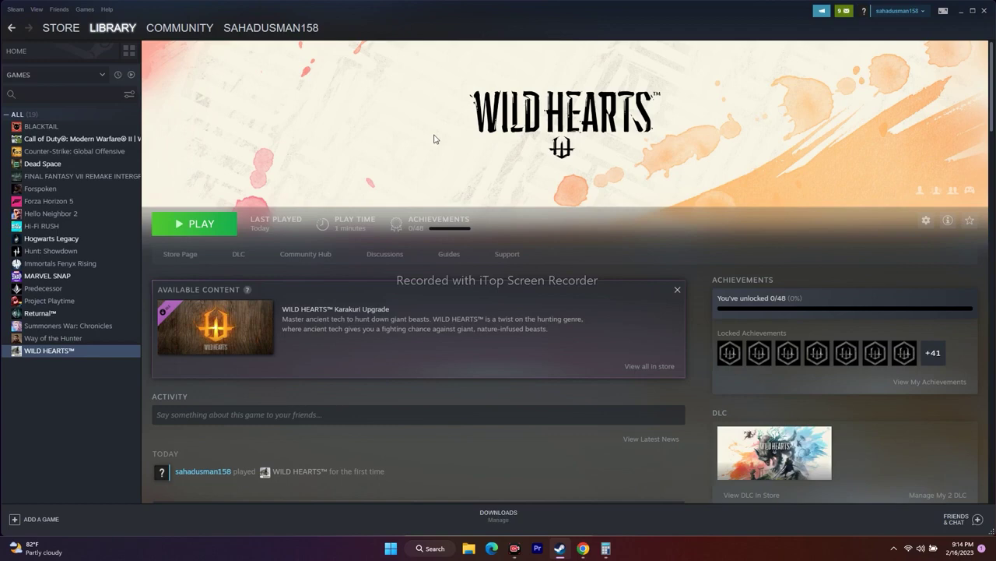
right_click(57, 351)
click(78, 417)
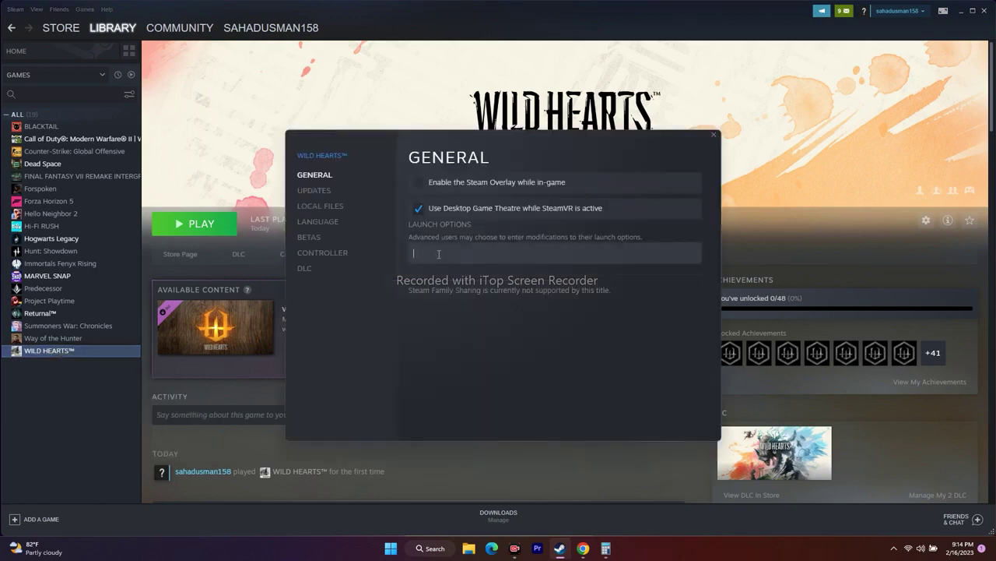
text(-dx11)
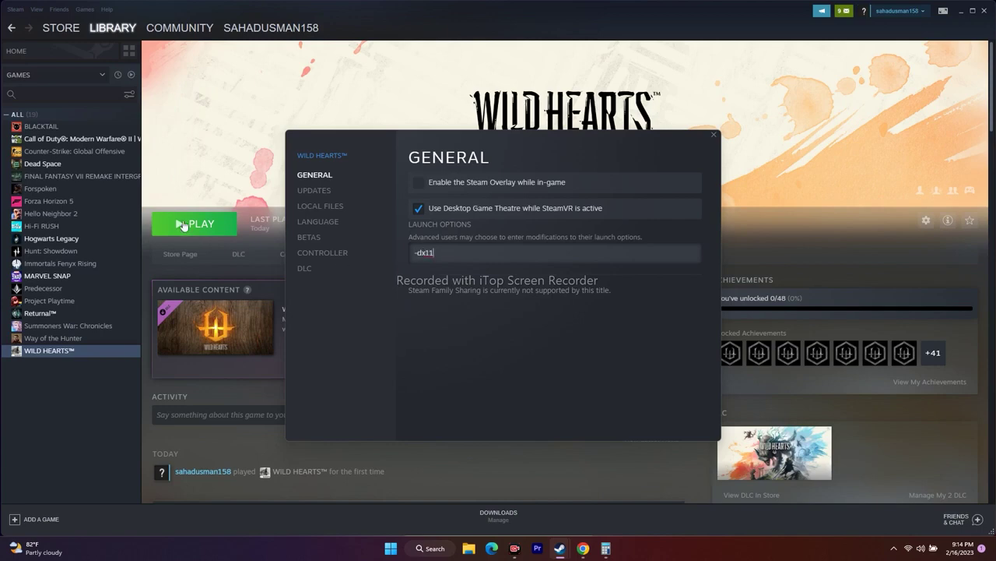
- Change the WILD HEARTS launch option to -dx12, then clear it and close the game properties
key(BackSpace)
text(2)
key(BackSpace)
key(BackSpace)
key(BackSpace)
key(BackSpace)
key(BackSpace)
click(714, 136)
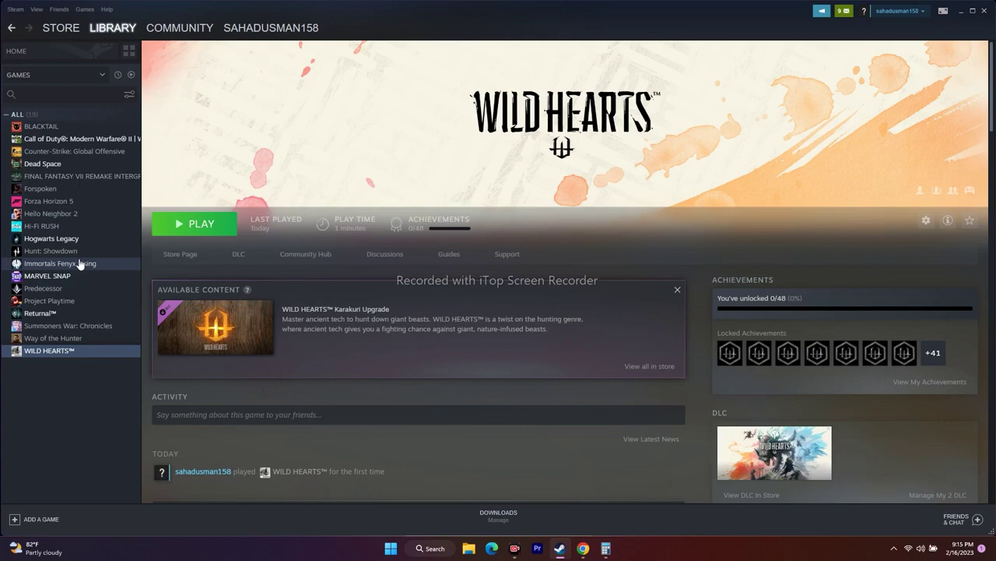
- Browse the WILD HEARTS local files from the game's Steam properties and maximize the folder window
right_click(60, 352)
click(81, 418)
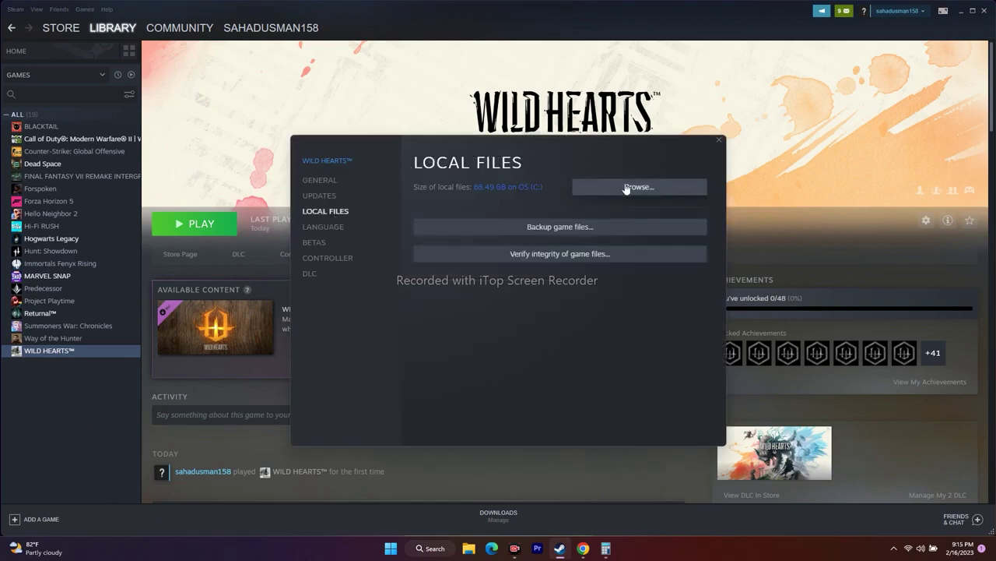
click(627, 189)
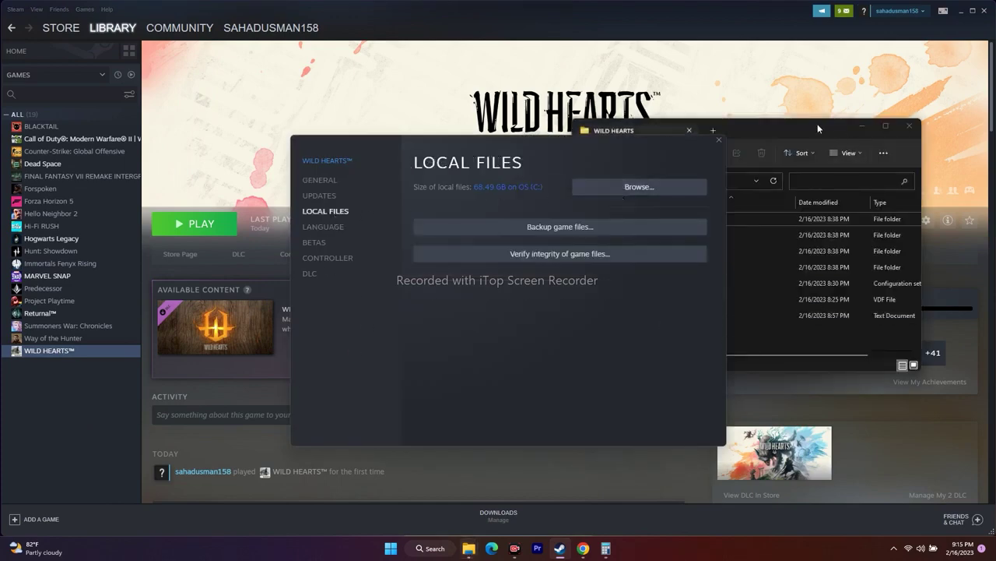
click(885, 125)
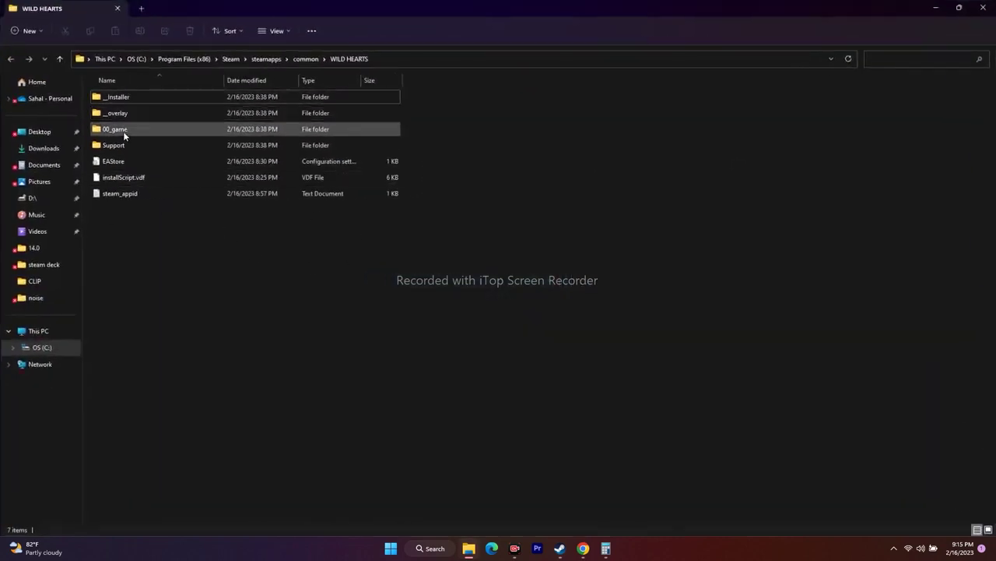
- Look inside the __Installer and __overlay folders and return to the WILD HEARTS folder
double_click(121, 97)
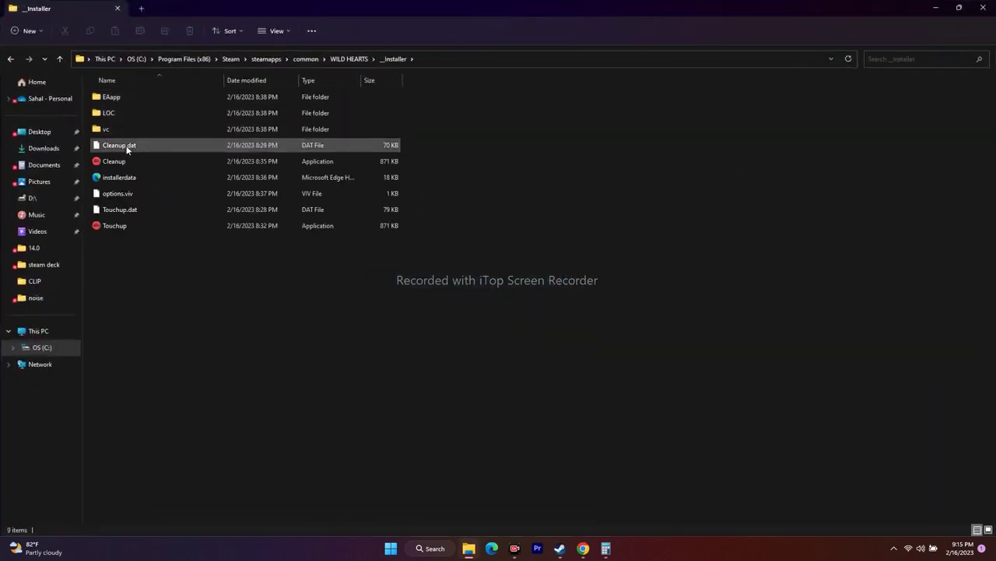
click(10, 58)
double_click(123, 113)
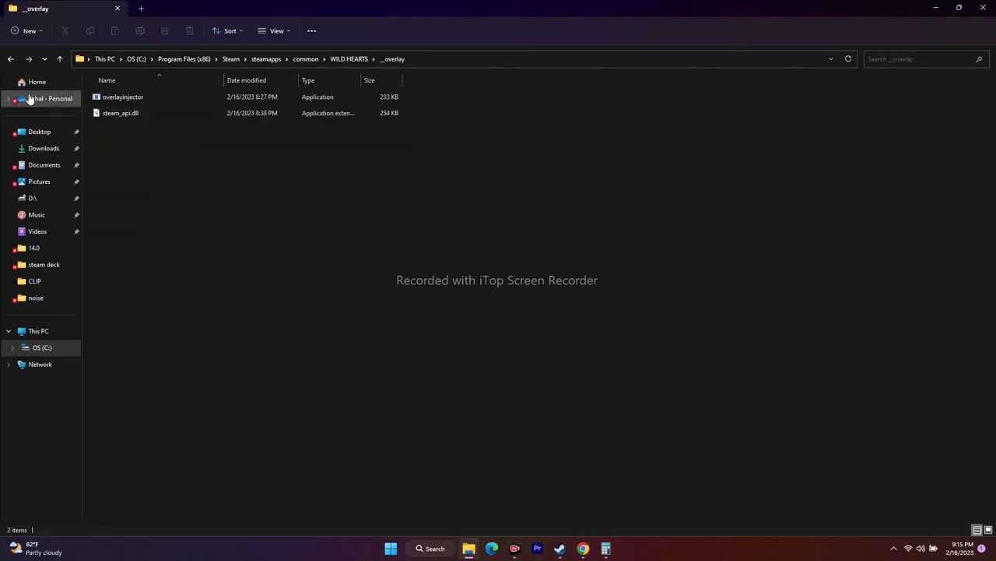
click(11, 59)
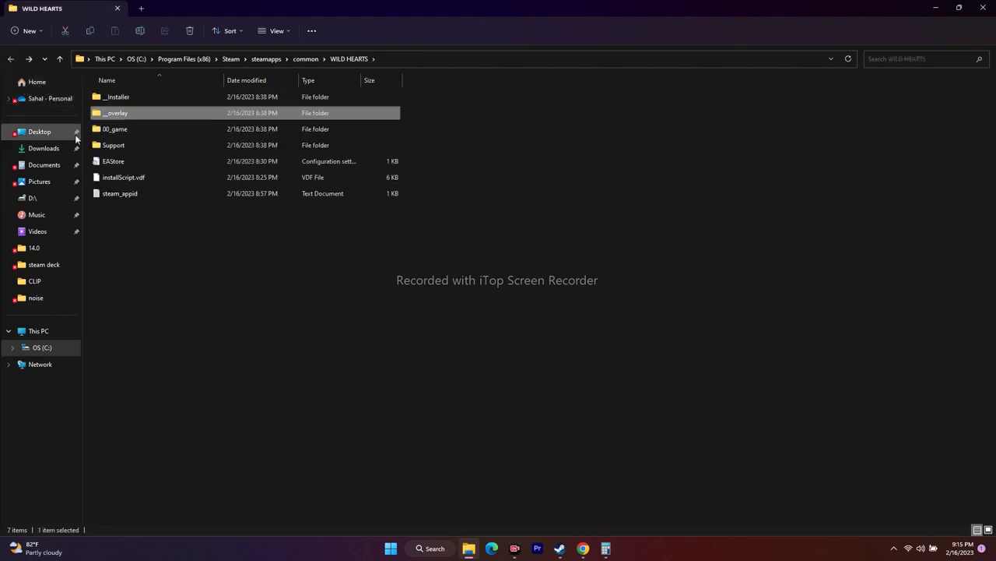
- Navigate from This PC to the steamapps\common folder under Program Files (x86)\Steam on drive C:
click(17, 331)
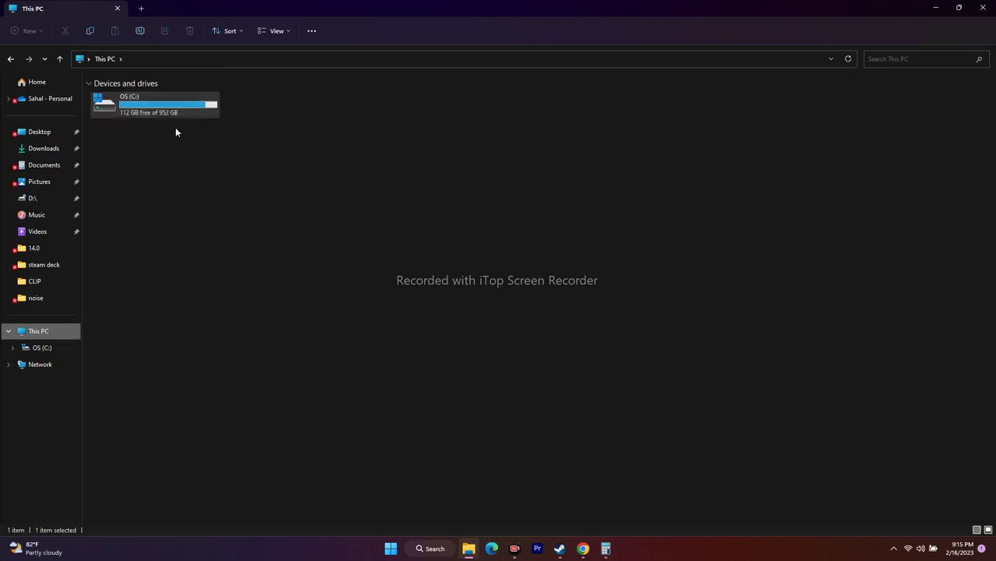
double_click(152, 109)
scroll(152, 288, down, 2)
double_click(155, 293)
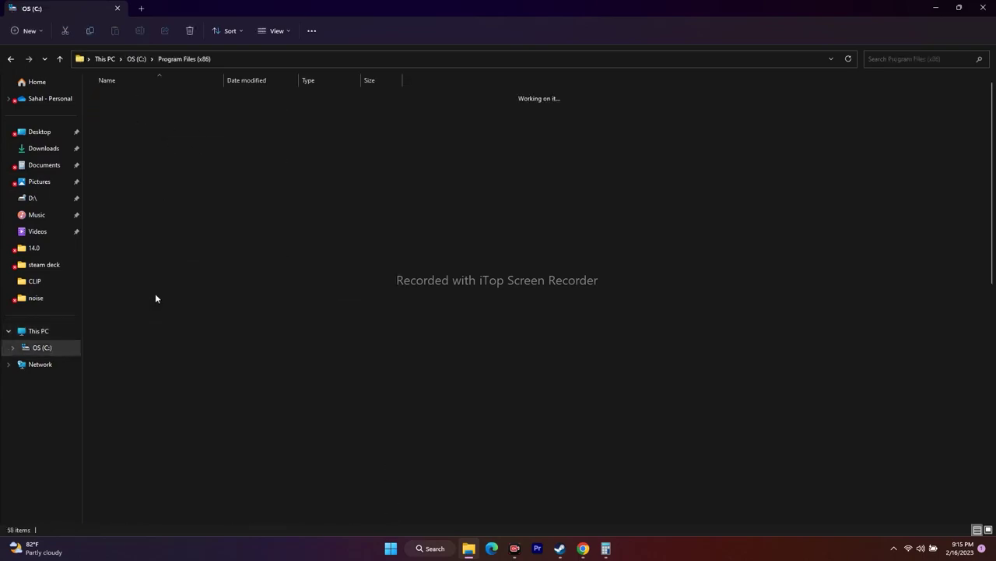
scroll(143, 333, down, 8)
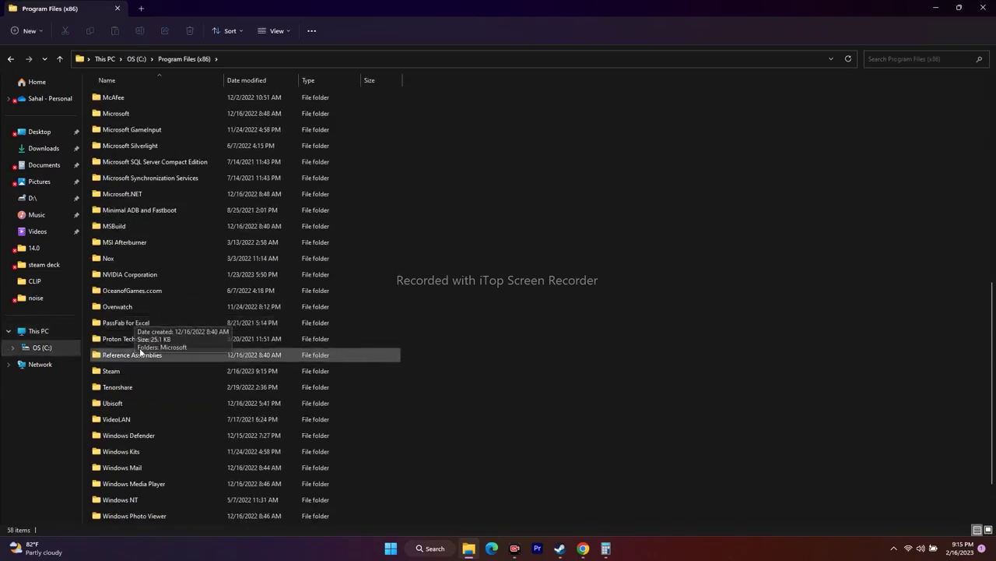
double_click(131, 370)
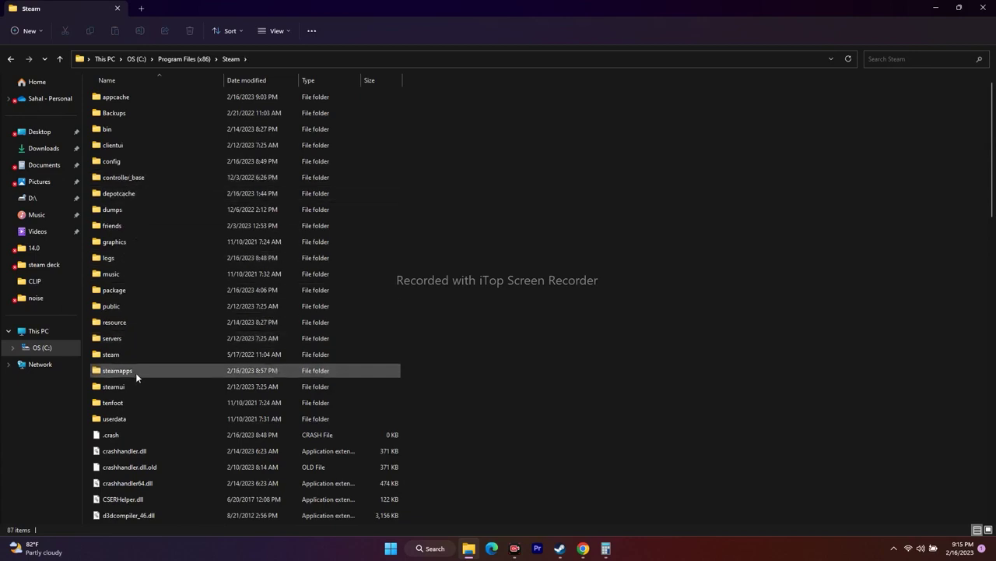
double_click(136, 372)
double_click(117, 99)
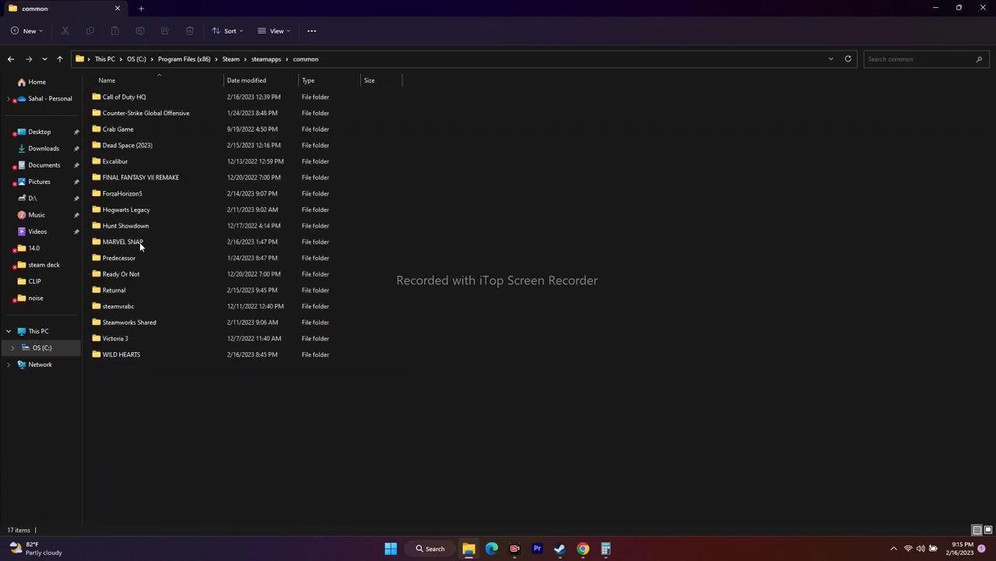
- Open the 00_game\target_origin\ex folder inside the WILD HEARTS game folder
double_click(125, 360)
double_click(134, 133)
click(127, 99)
double_click(127, 98)
double_click(118, 97)
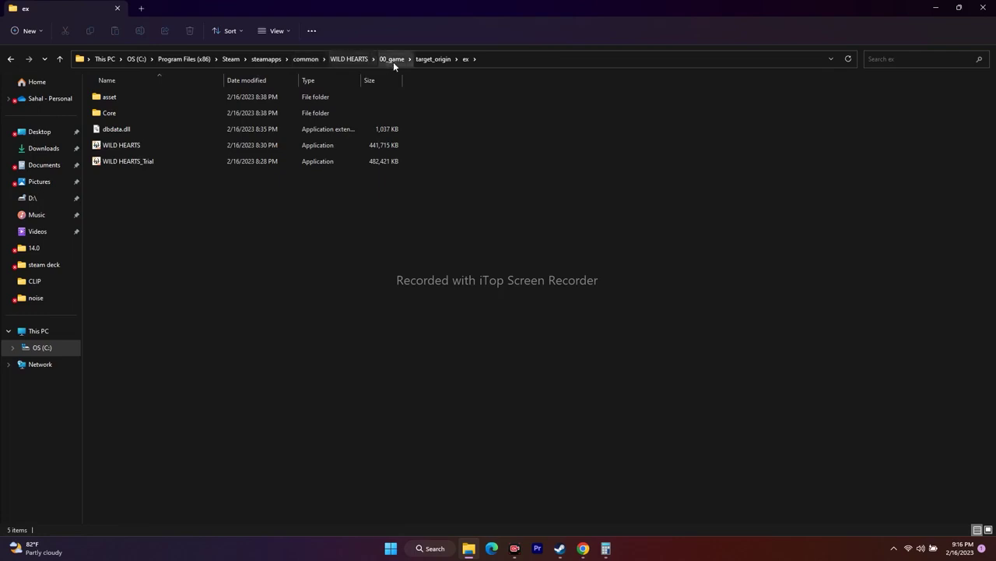
- Set the WILD HEARTS application to run as an administrator in its compatibility properties and apply the change
click(135, 147)
right_click(135, 147)
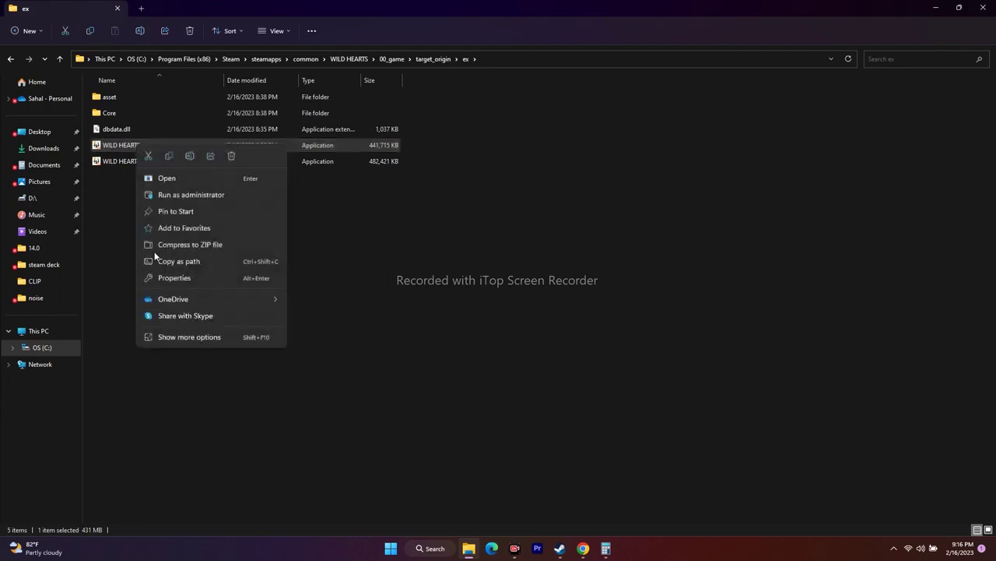
click(165, 339)
click(197, 331)
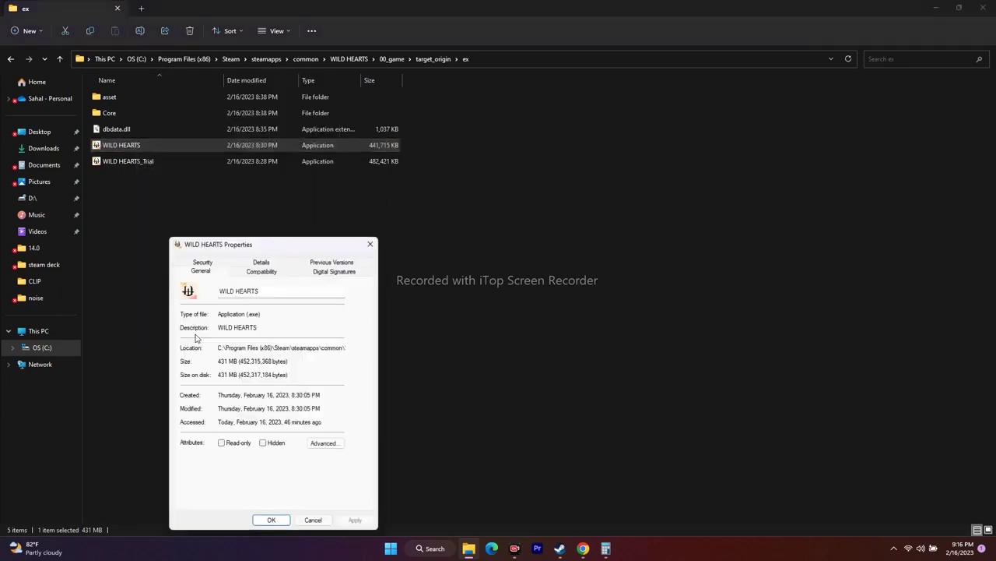
click(257, 270)
drag(271, 249, 584, 113)
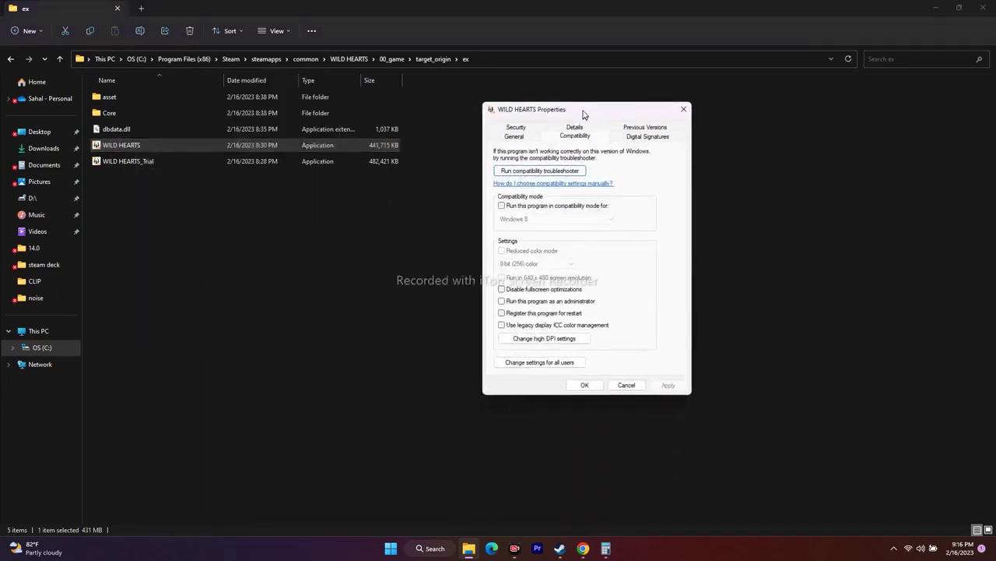
click(502, 302)
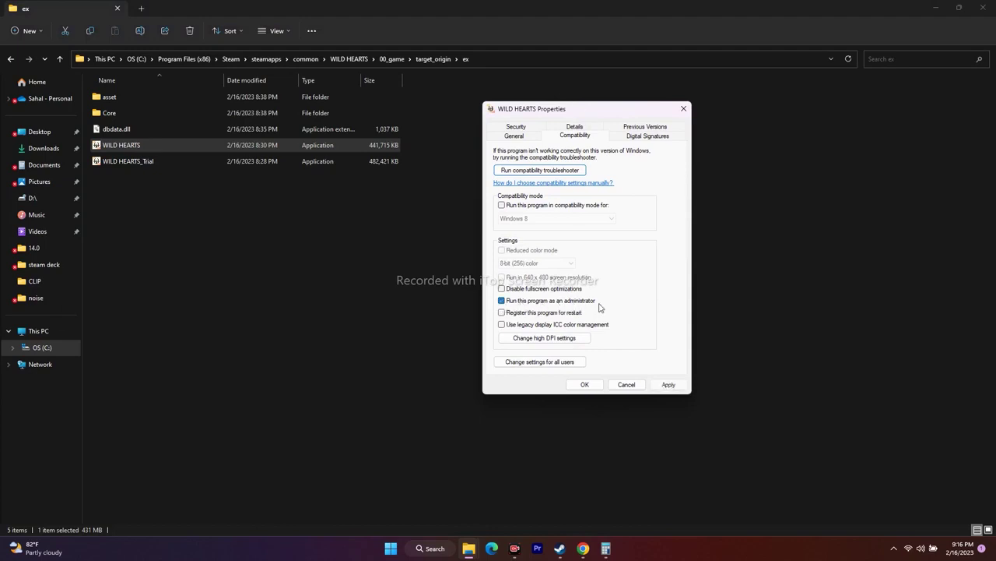
click(668, 384)
click(585, 384)
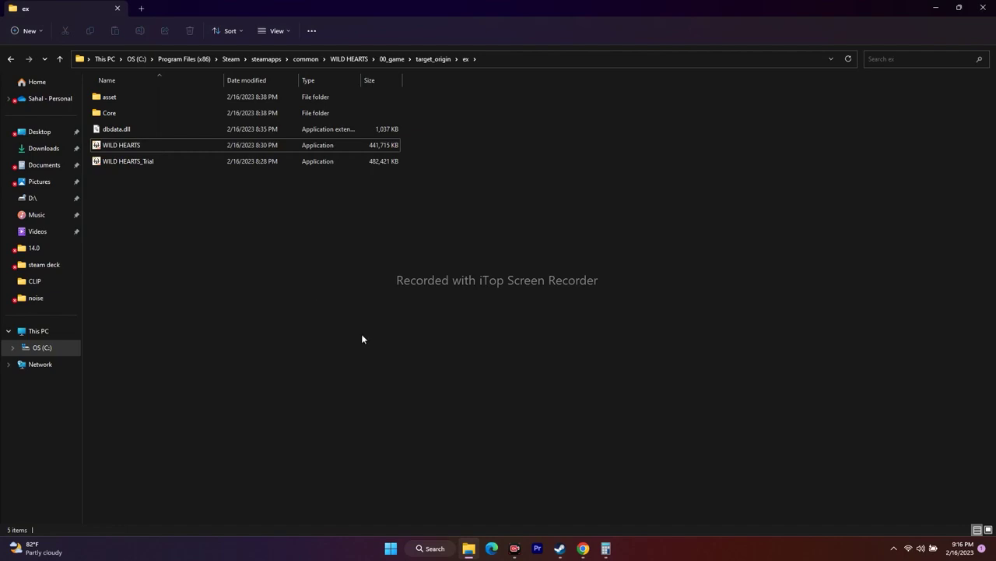
- Minimize the Steam library and close the WILD HEARTS local files properties window
mouse_move(574, 554)
click(509, 475)
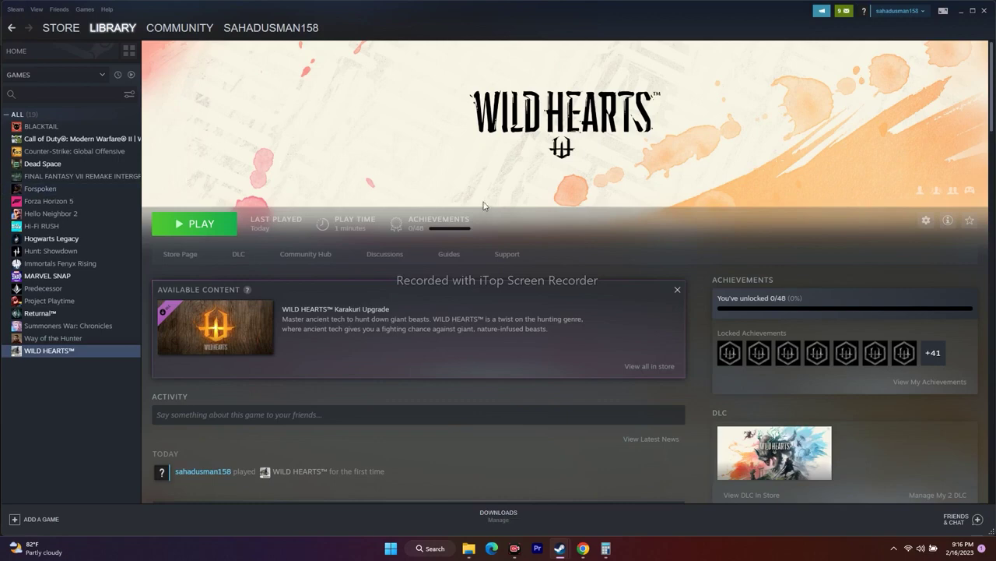
click(469, 548)
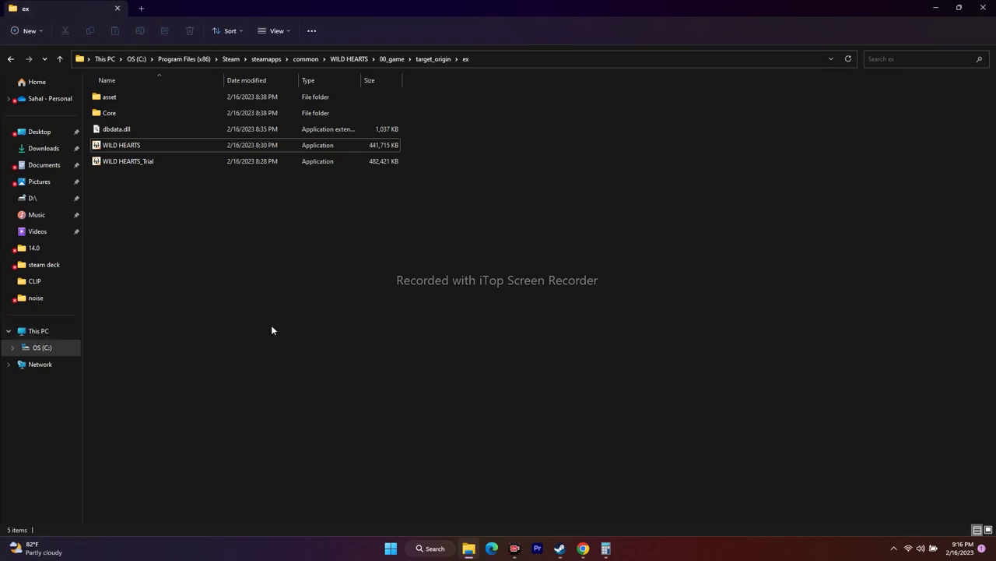
double_click(145, 147)
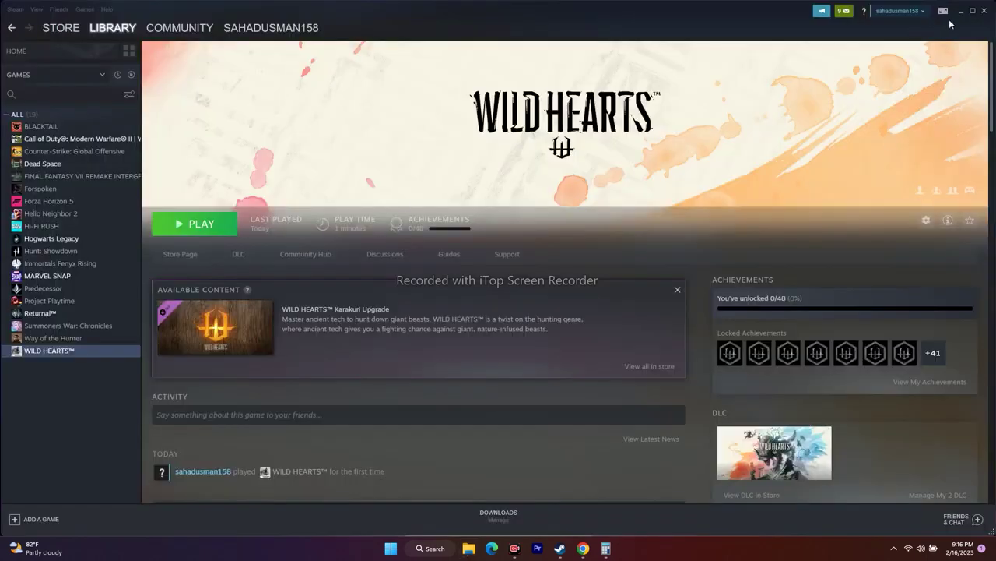
click(961, 11)
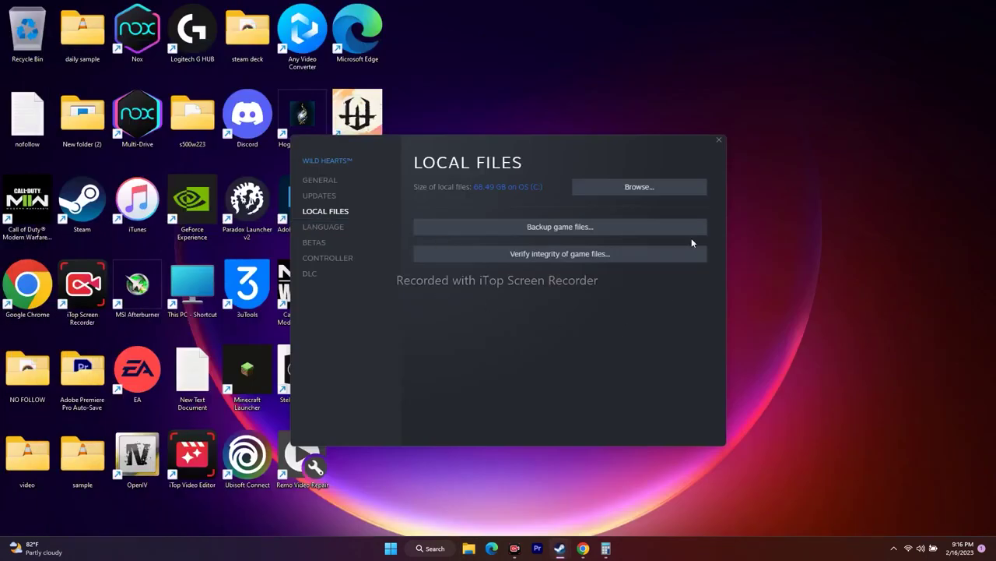
click(719, 141)
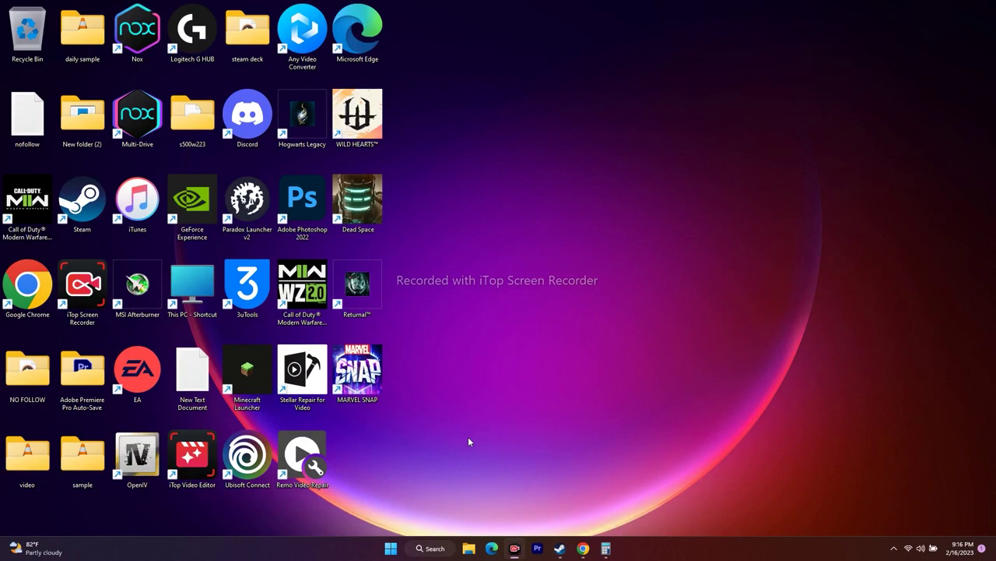
- Open the Program Files (x86) folder on drive C from This PC in File Explorer
click(468, 550)
click(35, 331)
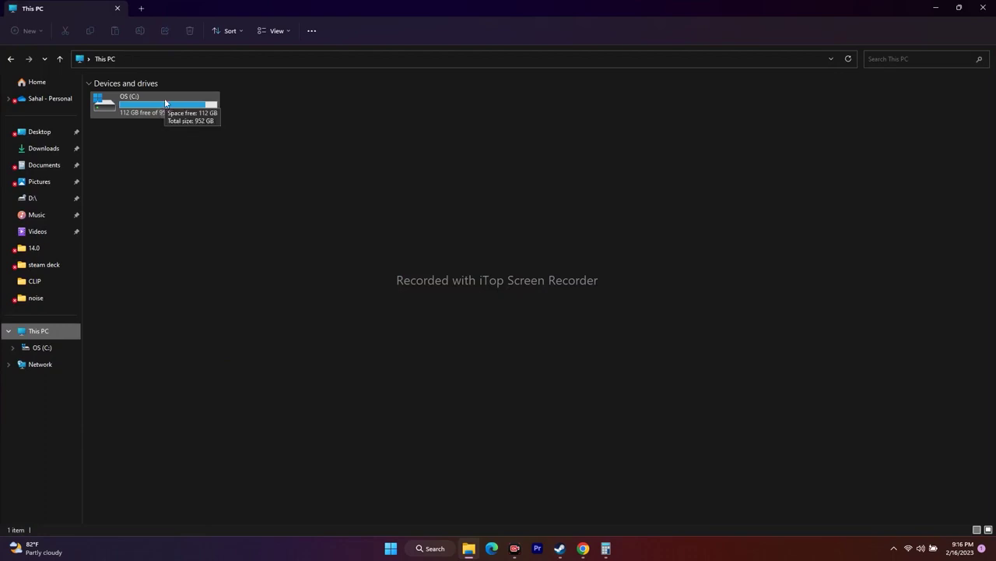
double_click(164, 98)
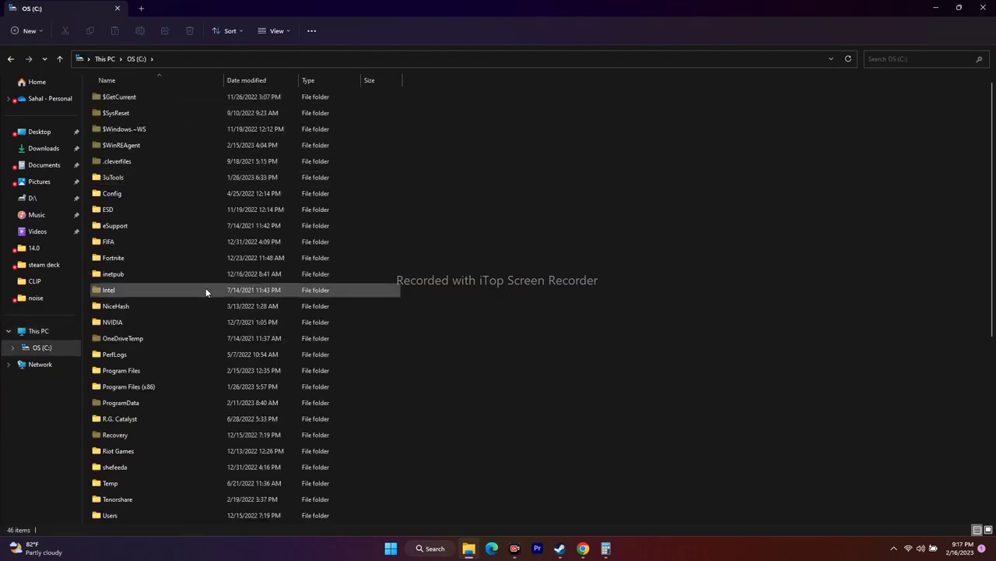
scroll(194, 280, down, 4)
double_click(159, 196)
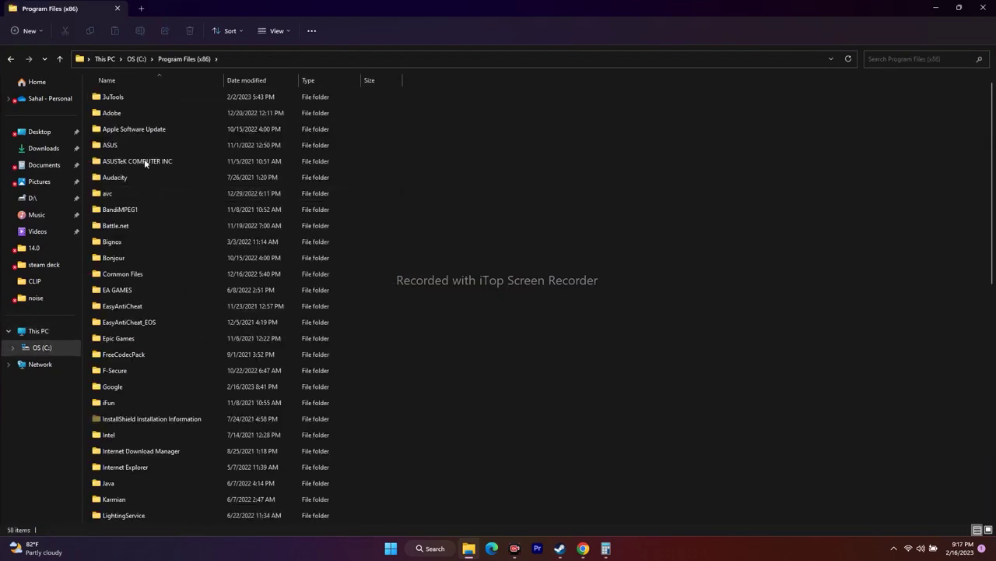
- Open the WILD HEARTS game folder under Steam\steamapps\common
scroll(162, 264, down, 4)
scroll(155, 296, down, 6)
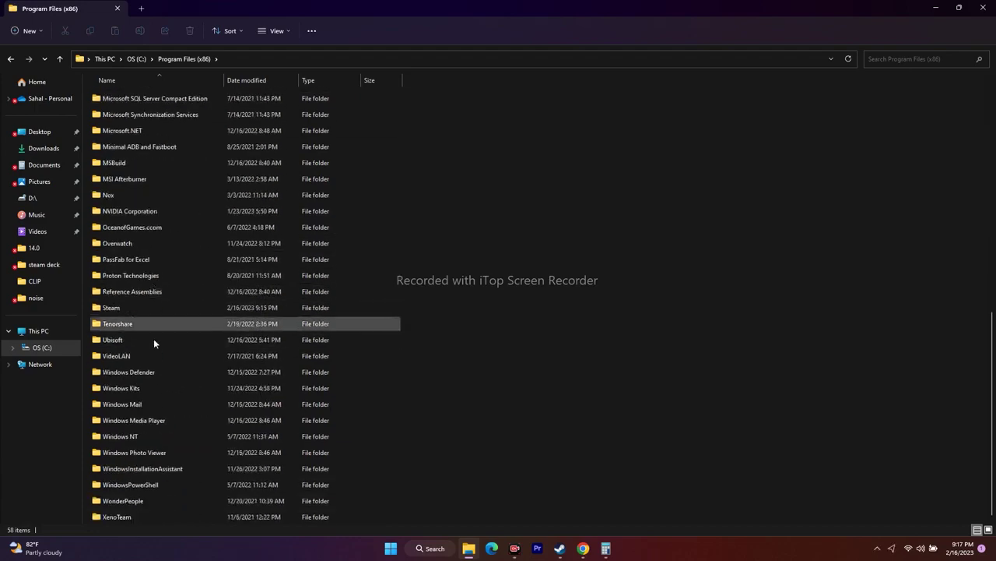
double_click(121, 307)
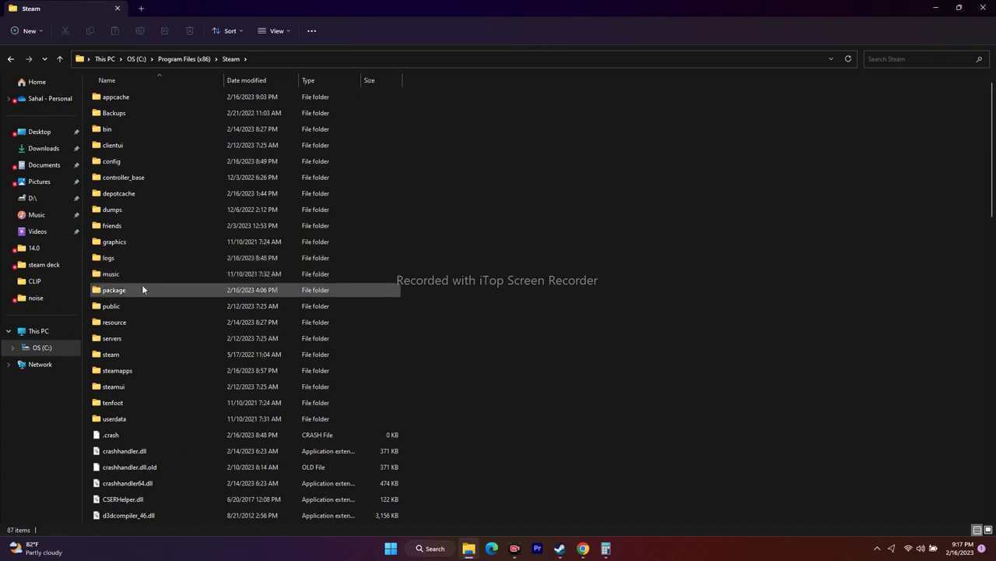
double_click(149, 368)
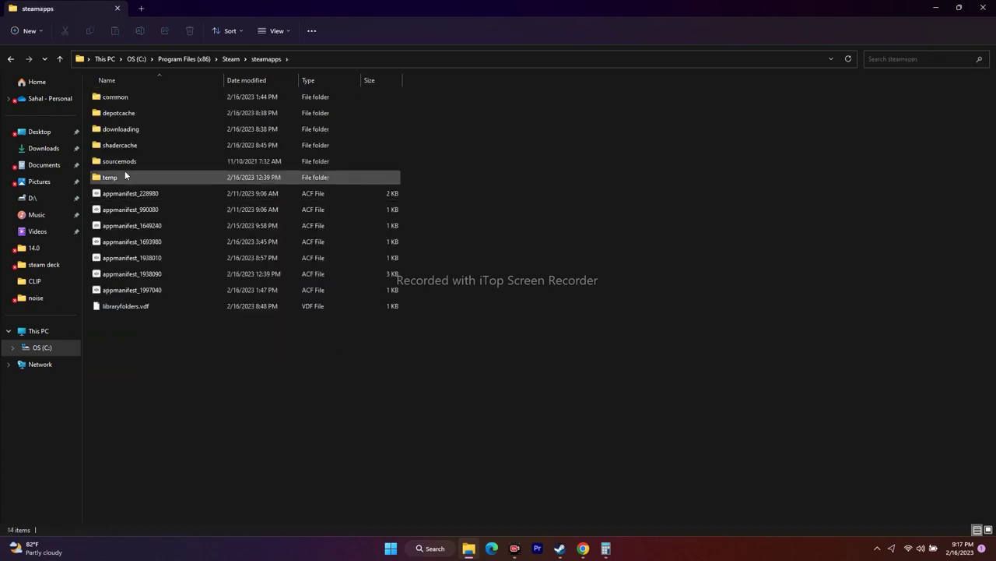
double_click(130, 96)
click(129, 355)
double_click(130, 354)
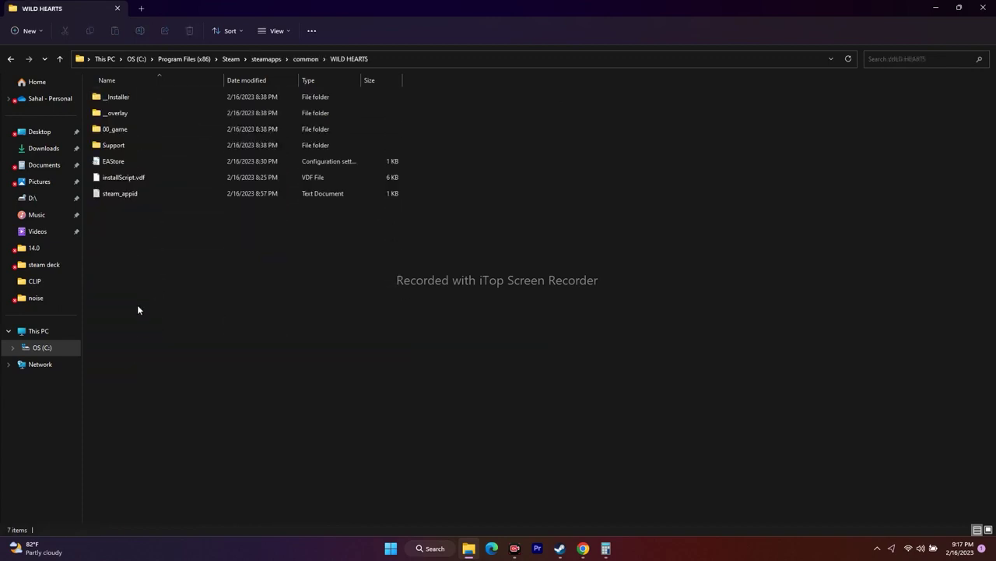
- Look inside the 00_game, __overlay and Support folders of the WILD HEARTS folder
double_click(123, 131)
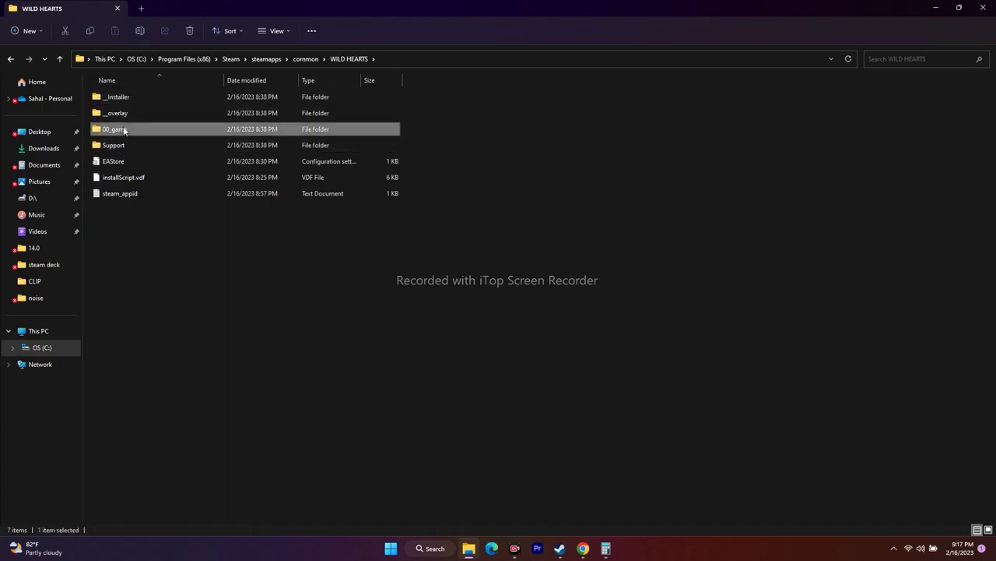
click(11, 58)
double_click(131, 114)
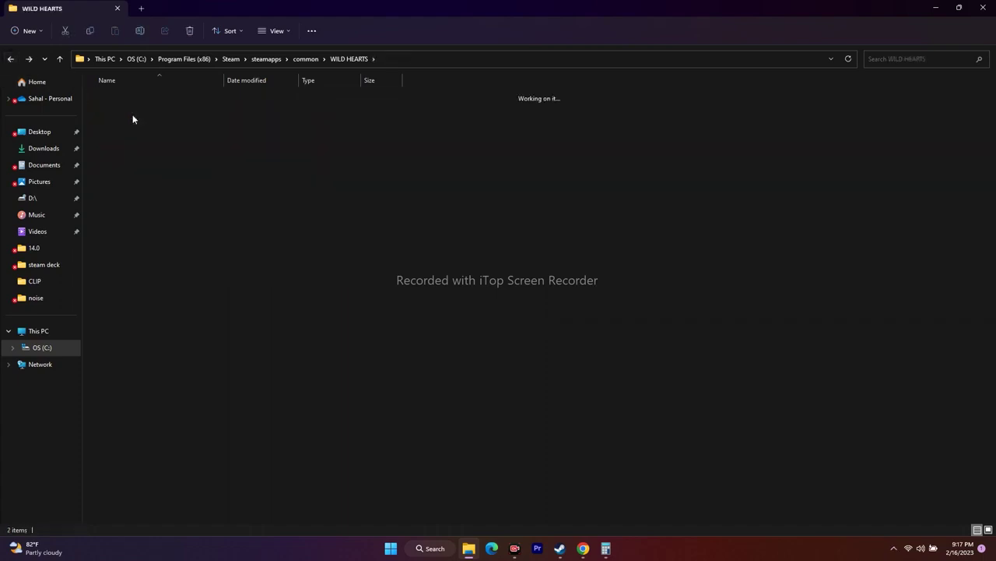
key(alt+Left)
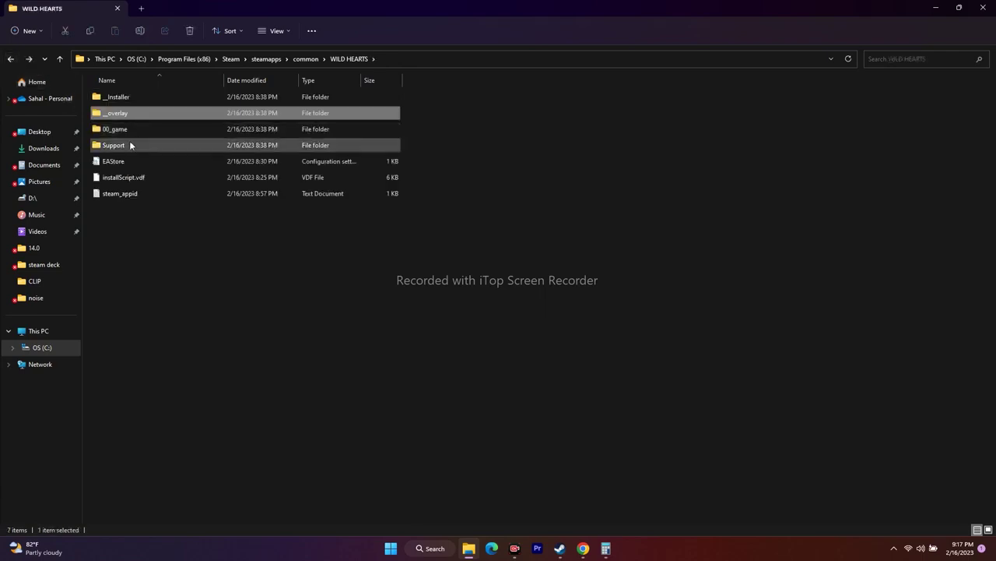
double_click(125, 146)
double_click(122, 99)
click(11, 58)
click(11, 59)
- Open the 00_game\target_origin\ex folder, select the WILD HEARTS application and close the folder window
double_click(122, 99)
double_click(126, 100)
double_click(120, 101)
click(124, 147)
right_click(146, 146)
click(314, 247)
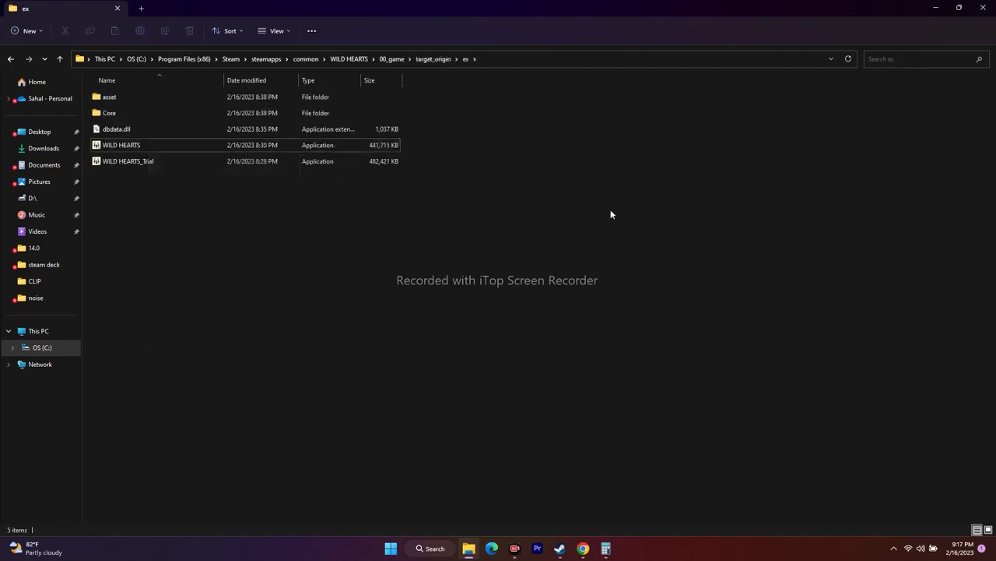
click(983, 7)
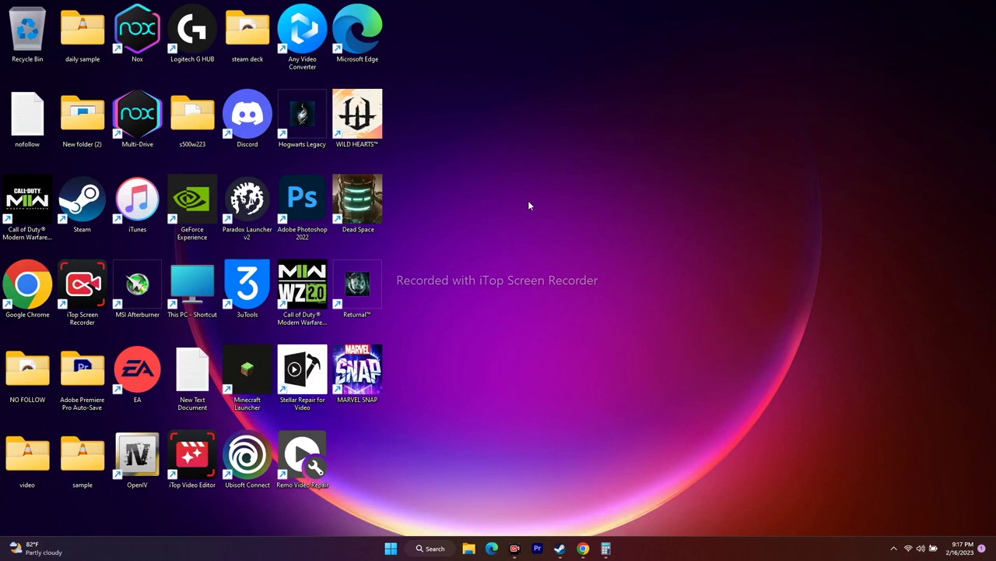
- Switch to the incognito Chrome window, view the NVIDIA and AMD sites and decline NVIDIA's push notifications
mouse_move(583, 548)
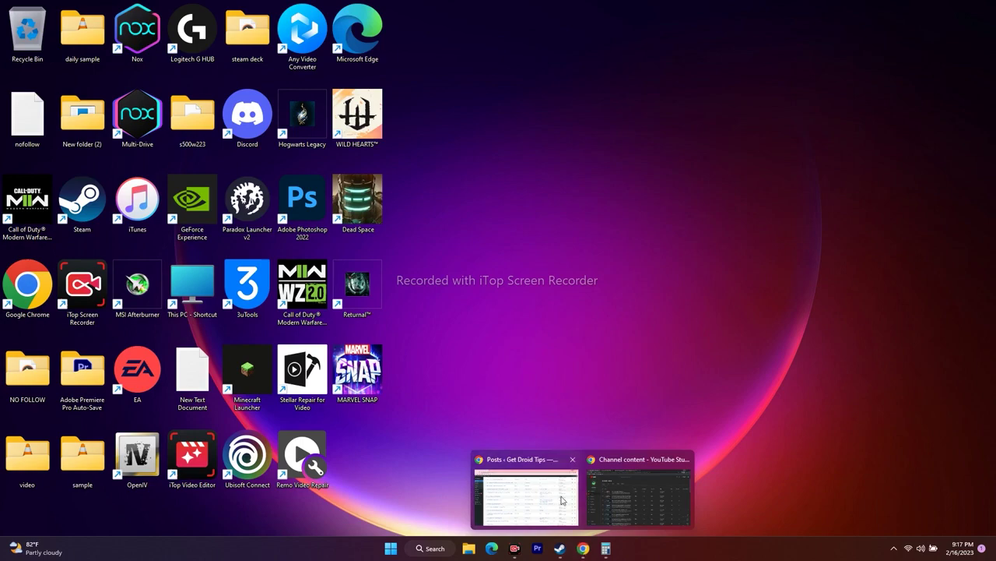
click(638, 490)
click(186, 8)
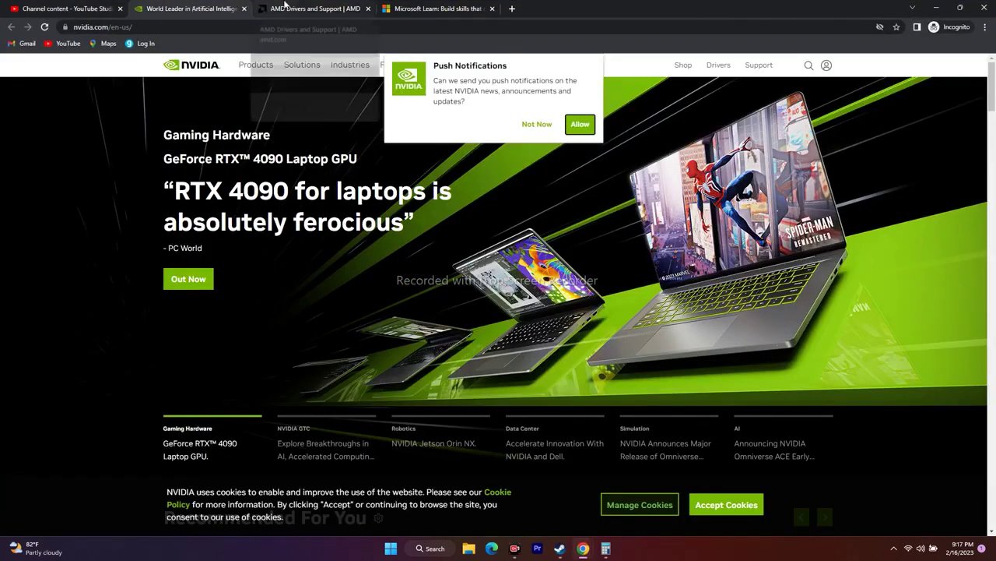
click(286, 7)
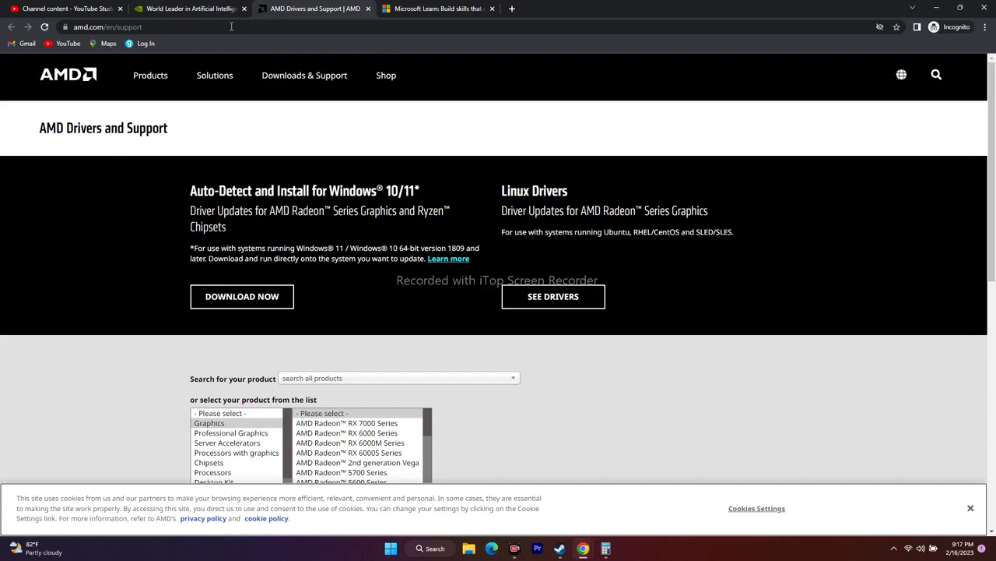
click(166, 7)
click(533, 125)
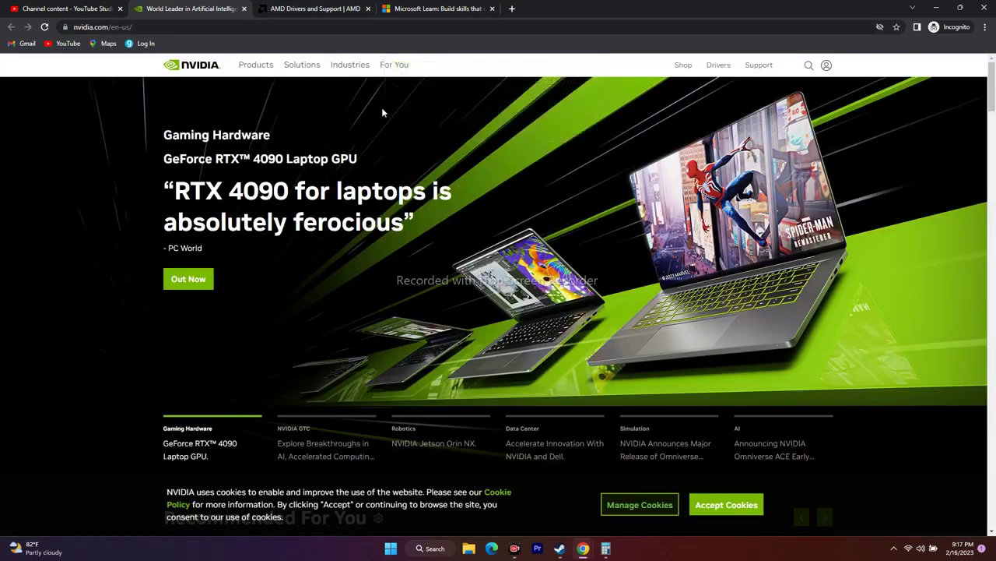
- Open NVIDIA's driver downloads, set the operating system to Windows 11 and search for the driver
click(718, 67)
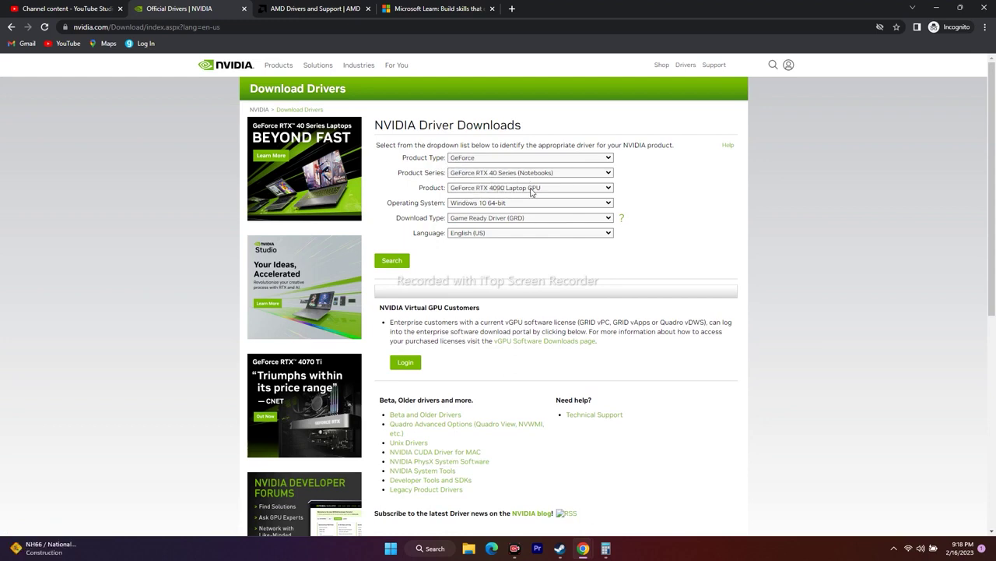
click(470, 204)
click(476, 222)
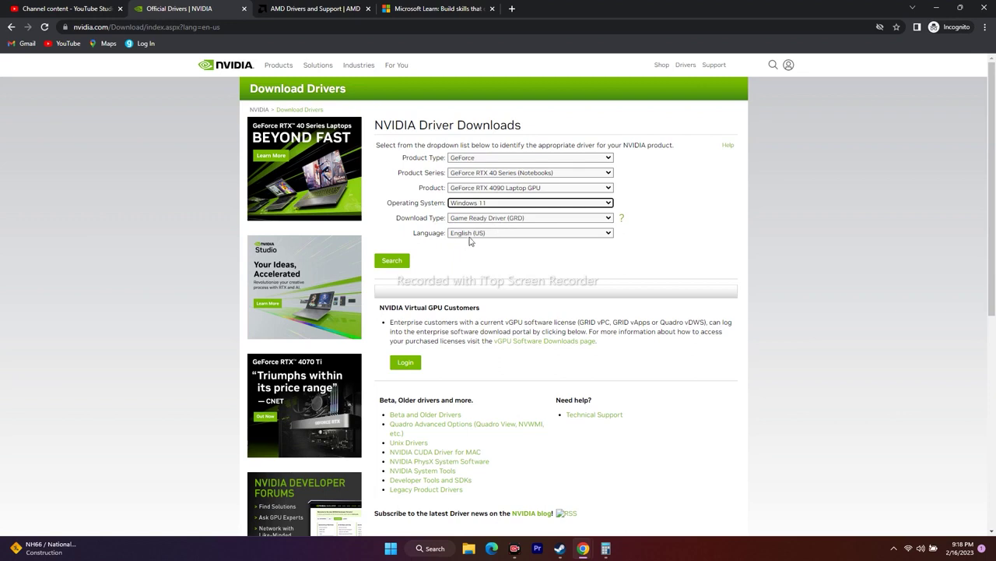
click(394, 261)
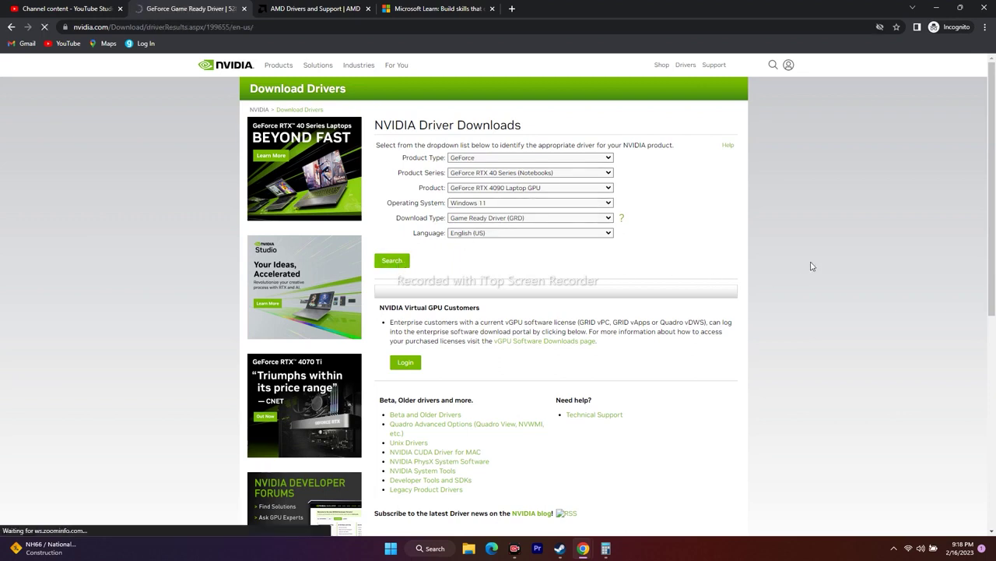
- Examine the version, release date, supported operating systems and file size of the GeForce Game Ready Driver
drag(438, 147, 455, 146)
click(460, 148)
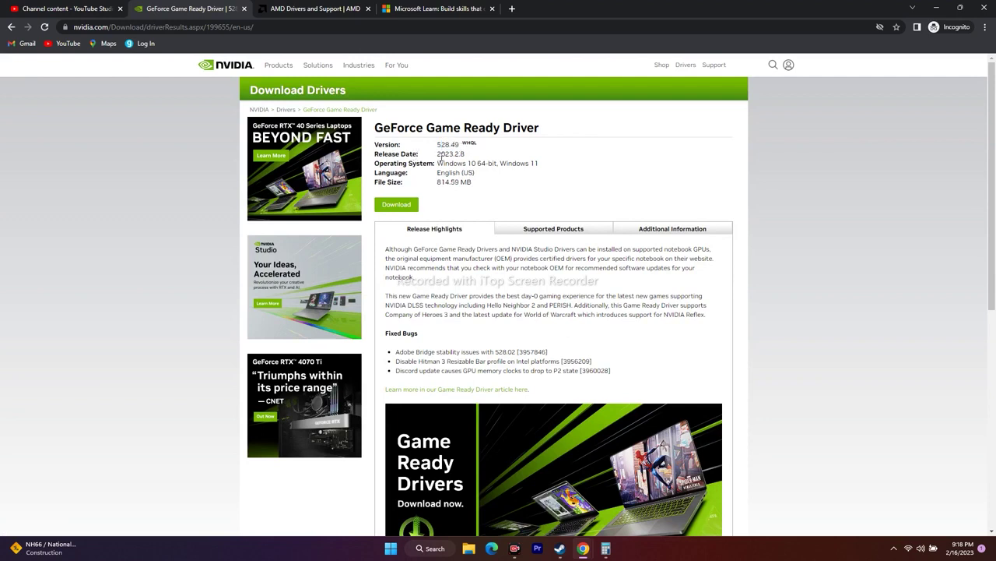
double_click(446, 154)
click(477, 158)
drag(545, 165, 438, 165)
click(499, 167)
drag(438, 183, 476, 186)
click(480, 185)
- Find AMD's drivers for the Radeon RX 6700 XT in the RX 6000 Series and expand the Windows 11 64-bit edition list
click(266, 8)
scroll(351, 277, down, 3)
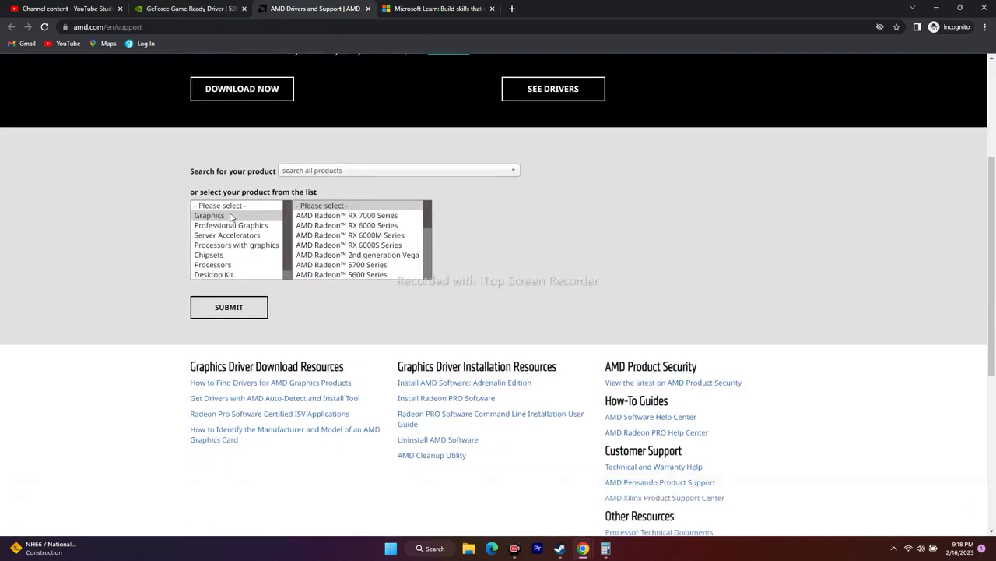
click(346, 225)
click(490, 235)
click(599, 225)
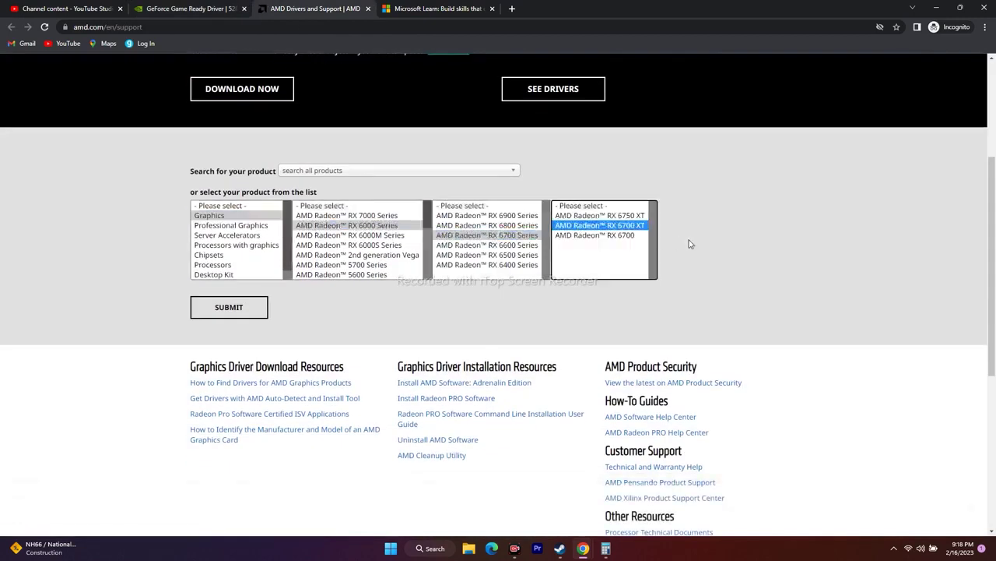
click(228, 307)
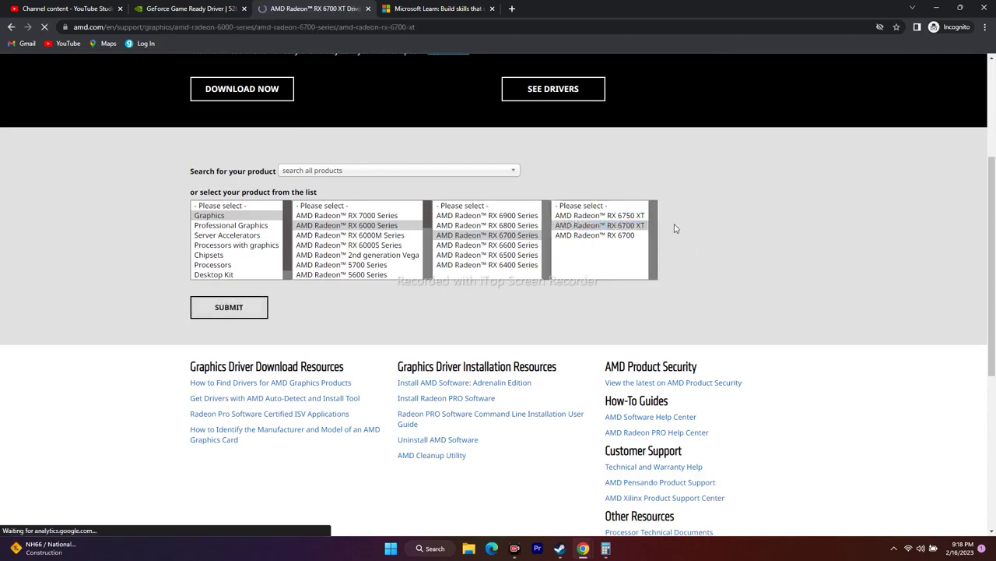
scroll(290, 236, down, 2)
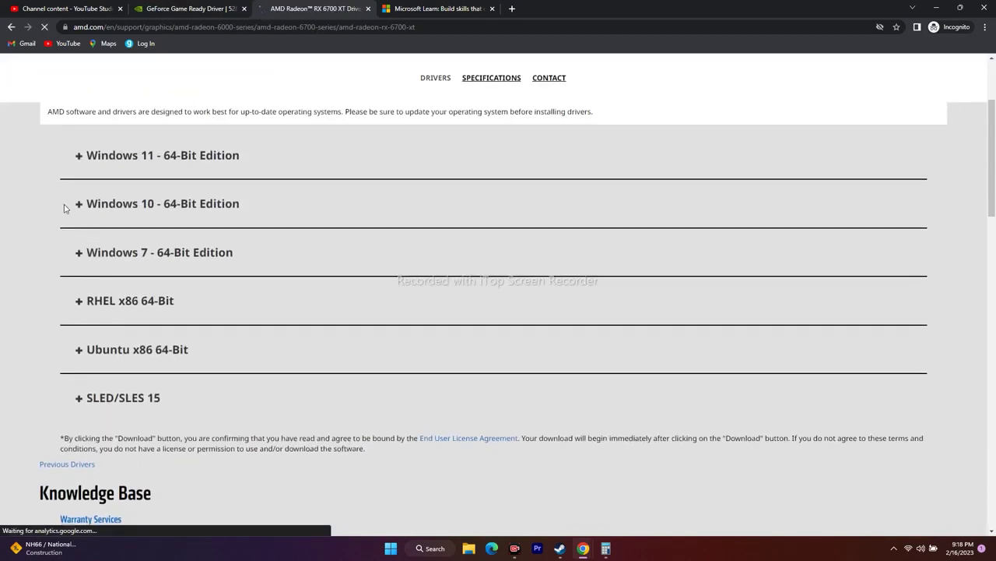
click(81, 157)
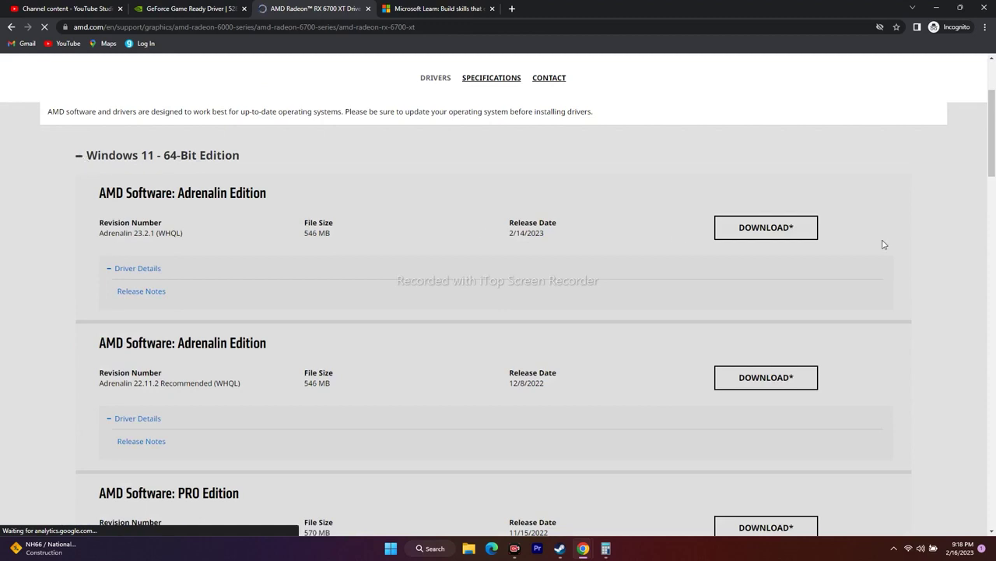
- View the Windows 10 64-bit drivers for the Radeon RX 6700 XT and revisit NVIDIA's GeForce Game Ready Driver page
click(89, 159)
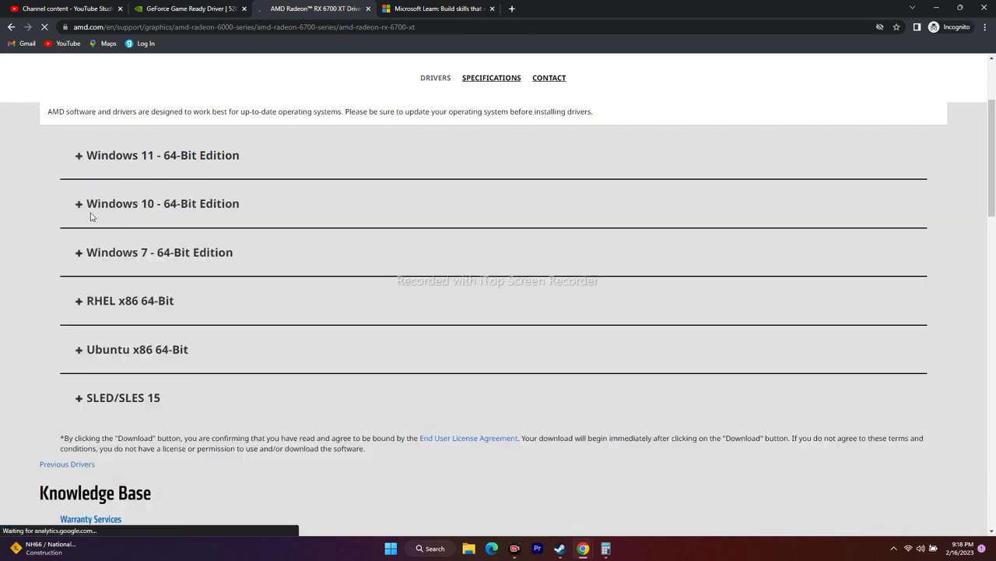
click(80, 206)
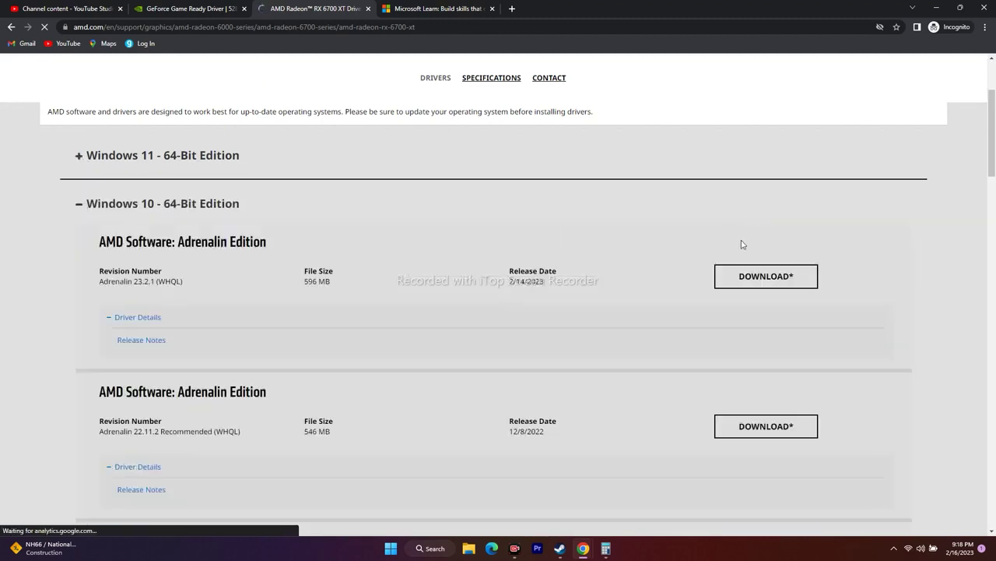
click(76, 210)
scroll(592, 234, up, 2)
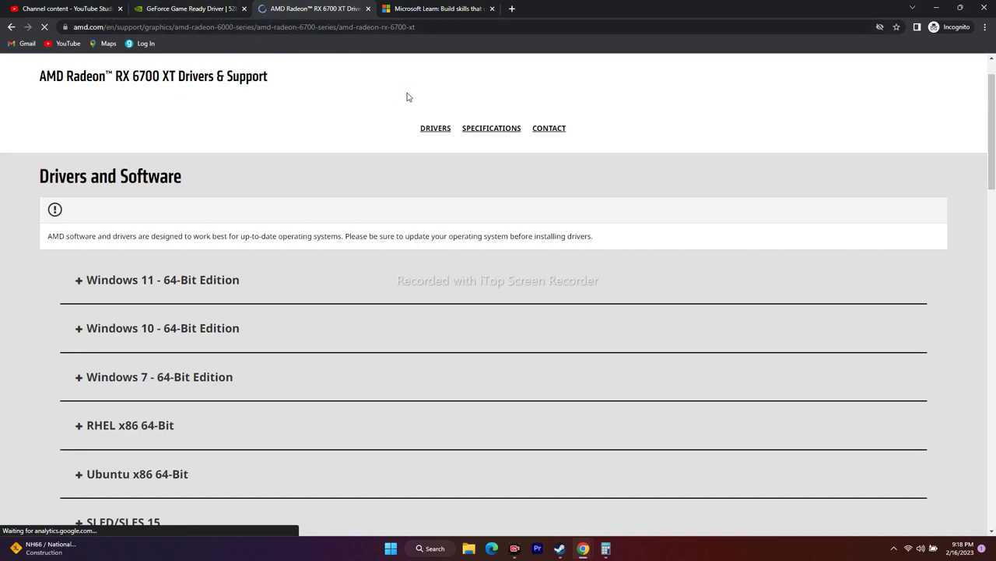
click(169, 8)
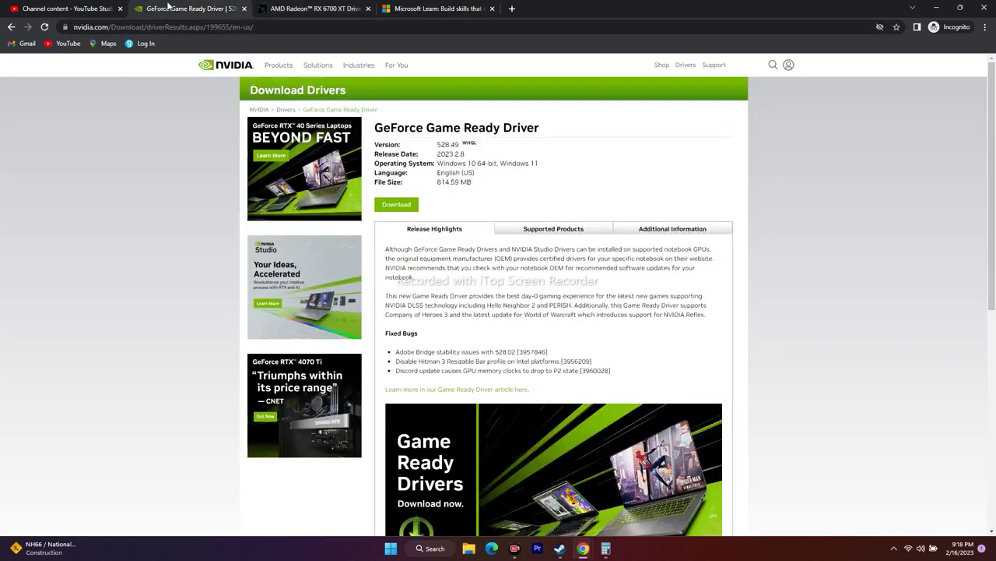
click(288, 8)
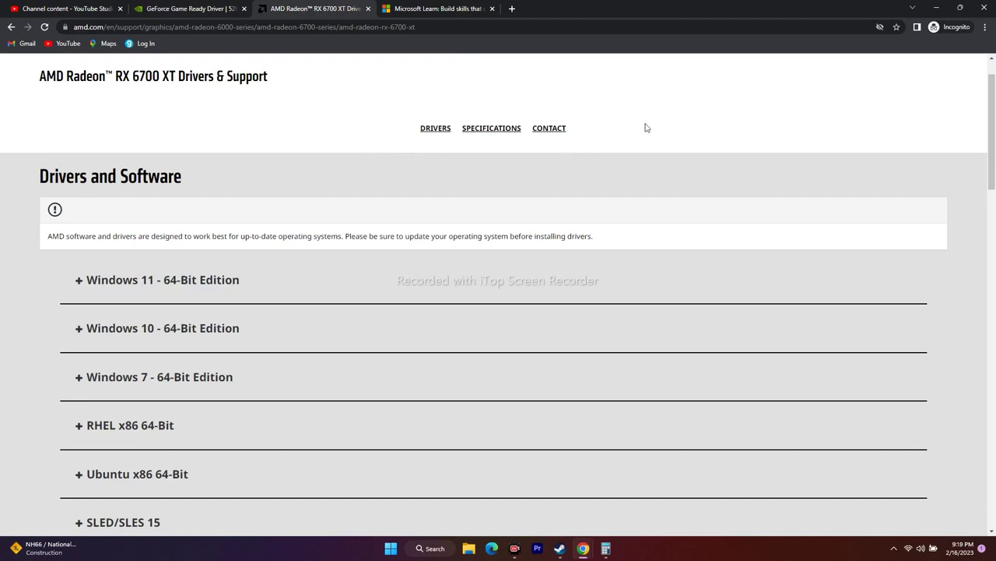
- Use Google in the Microsoft Learn tab to open Microsoft's latest supported Visual C++ Redistributable downloads and find the Visual Studio 2015–2022 links
click(439, 8)
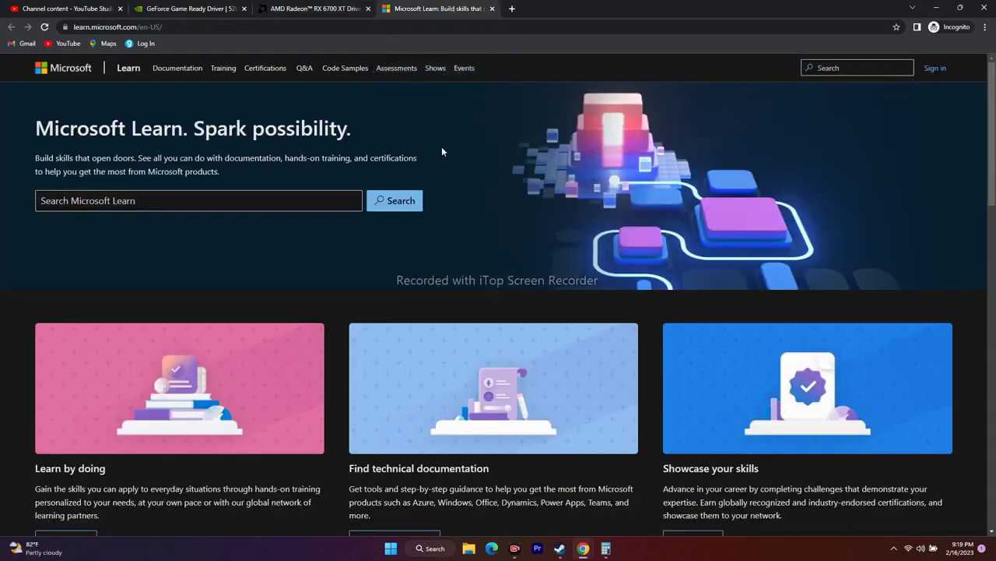
click(216, 32)
text(google)
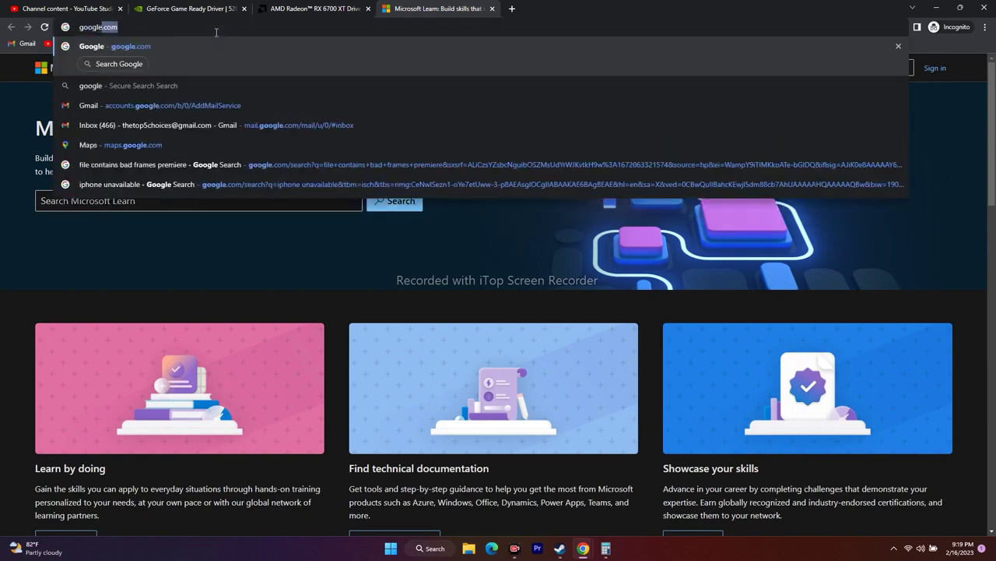
key(Return)
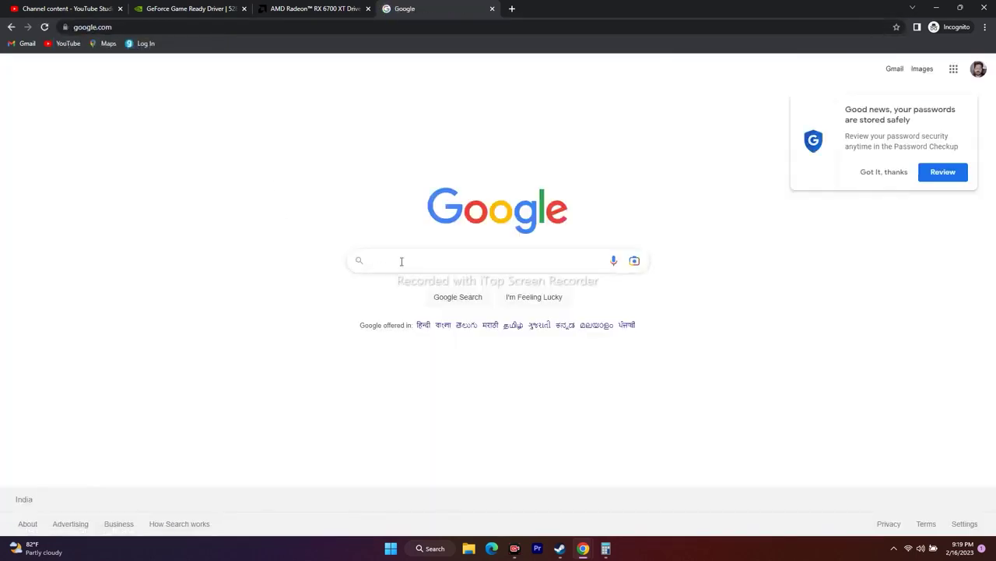
click(401, 260)
text(micr)
key(Down)
key(Return)
click(233, 172)
scroll(834, 216, down, 3)
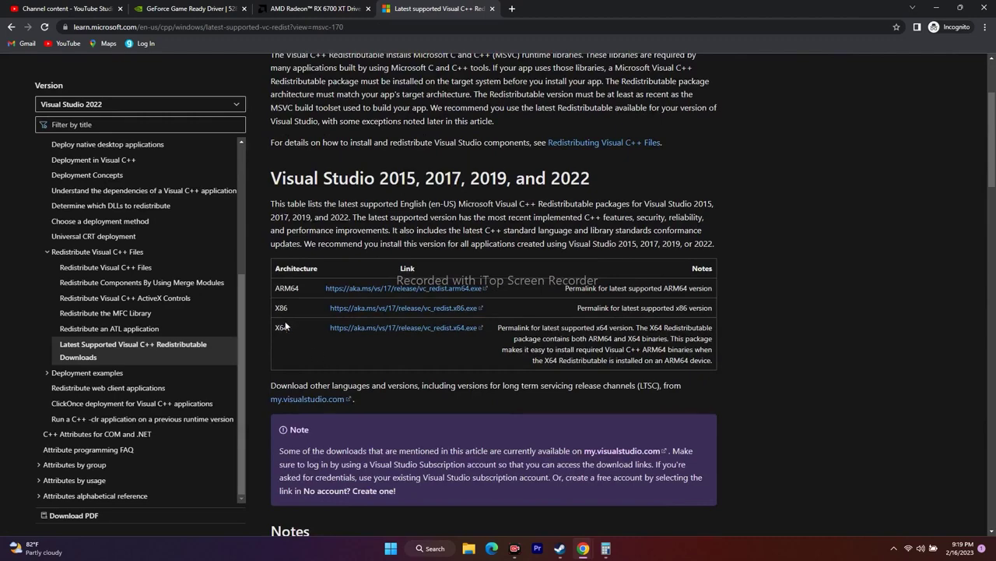
click(288, 329)
- Check the PC's system type in the device specifications of the Windows About settings
click(937, 8)
click(432, 549)
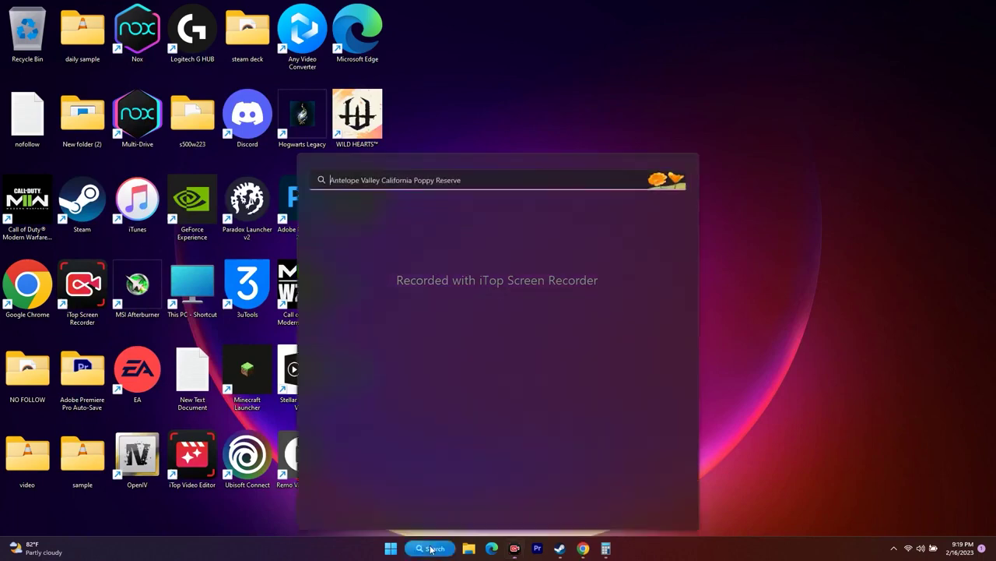
click(371, 235)
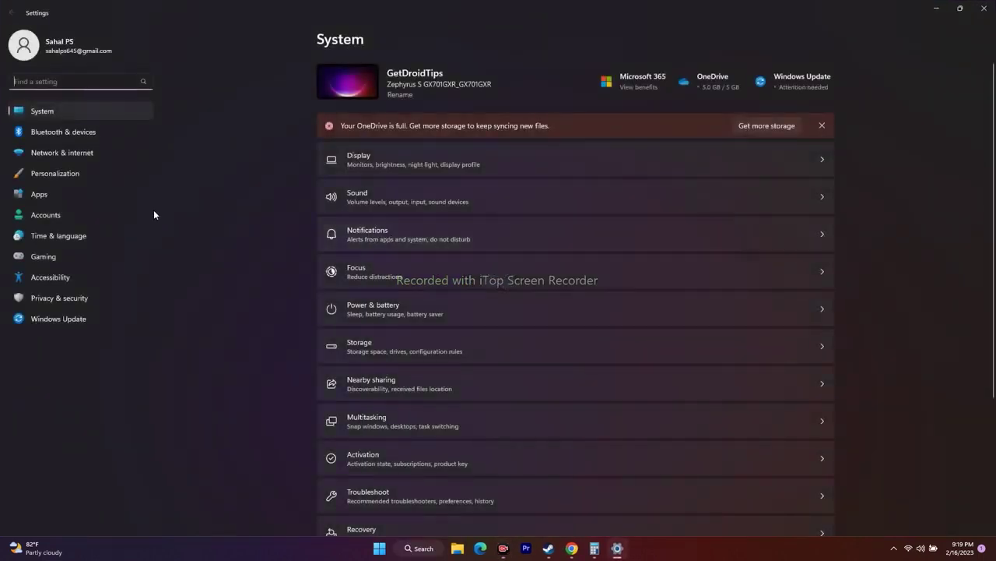
click(46, 115)
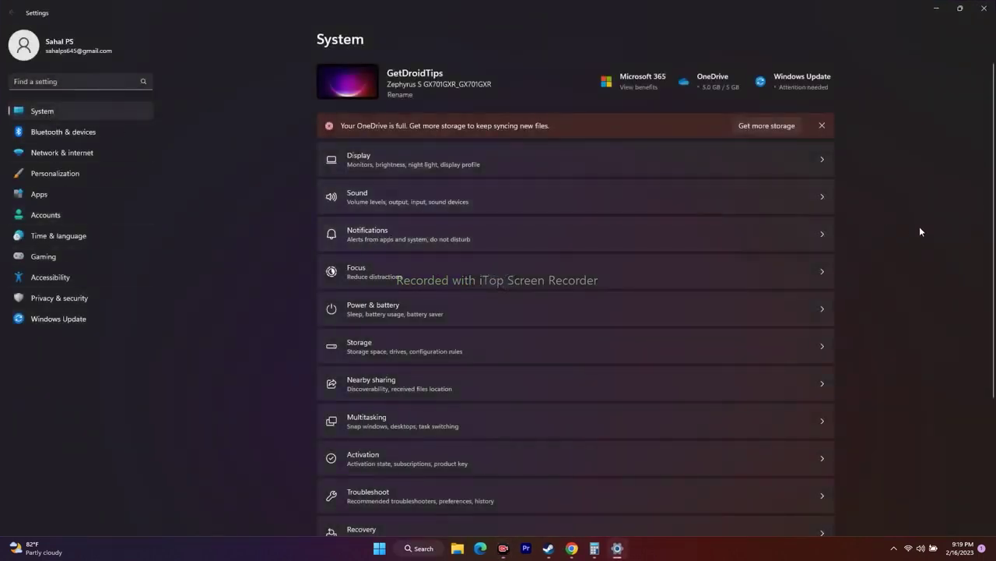
scroll(934, 254, down, 5)
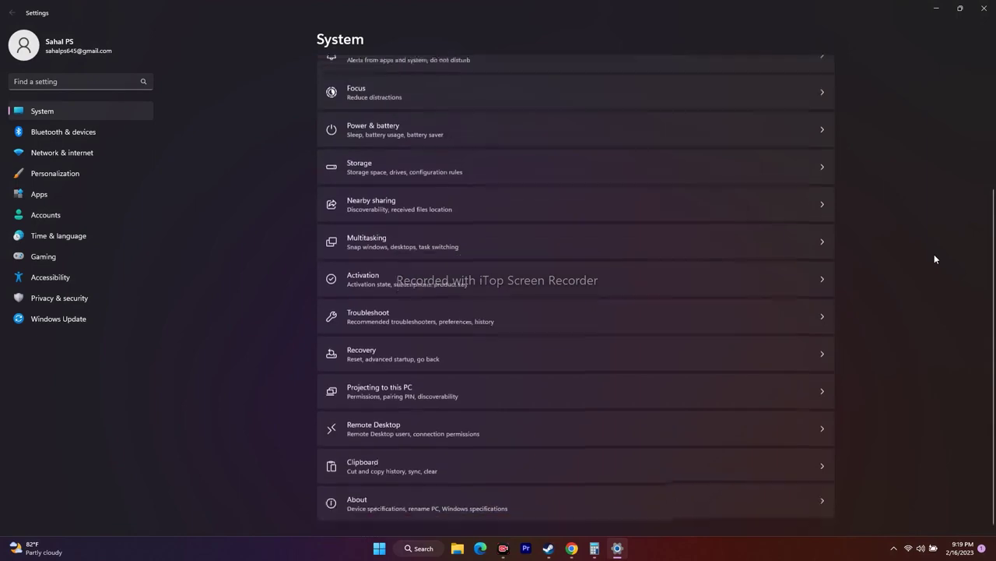
click(356, 496)
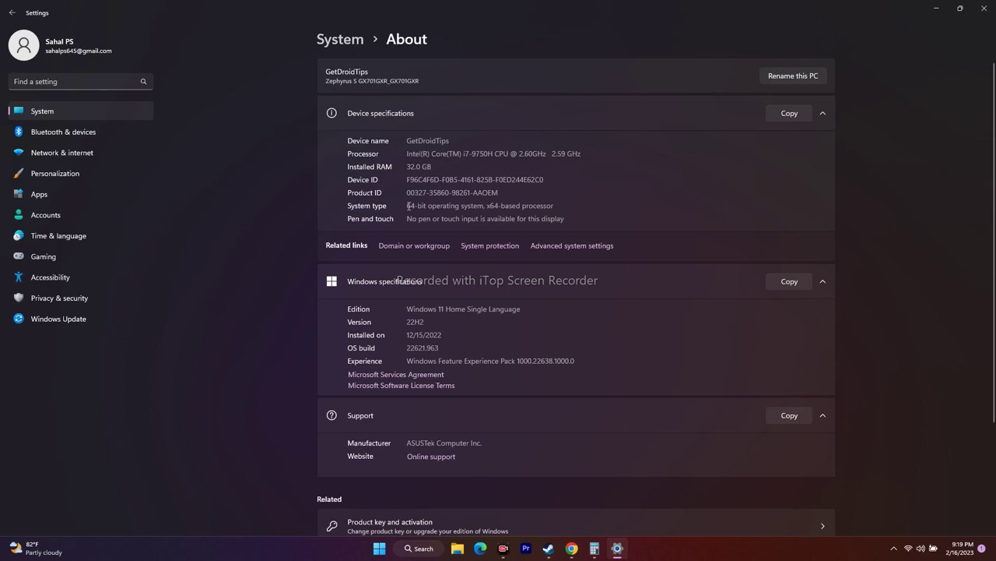
drag(407, 206, 596, 205)
click(597, 205)
- Close Settings, return to Chrome's Visual C++ Redistributable page and locate the X64 download link
click(984, 7)
mouse_move(584, 548)
click(636, 492)
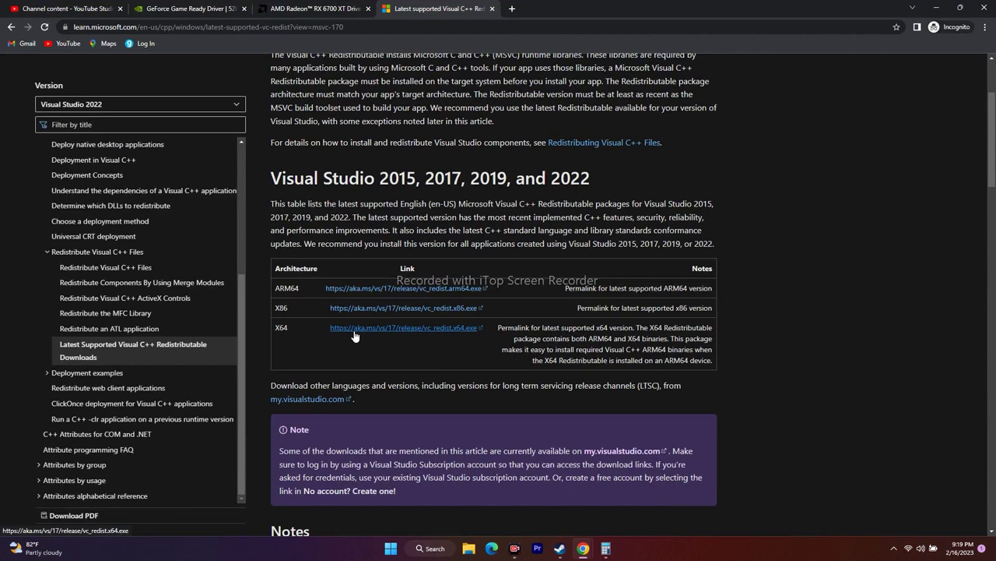
click(936, 6)
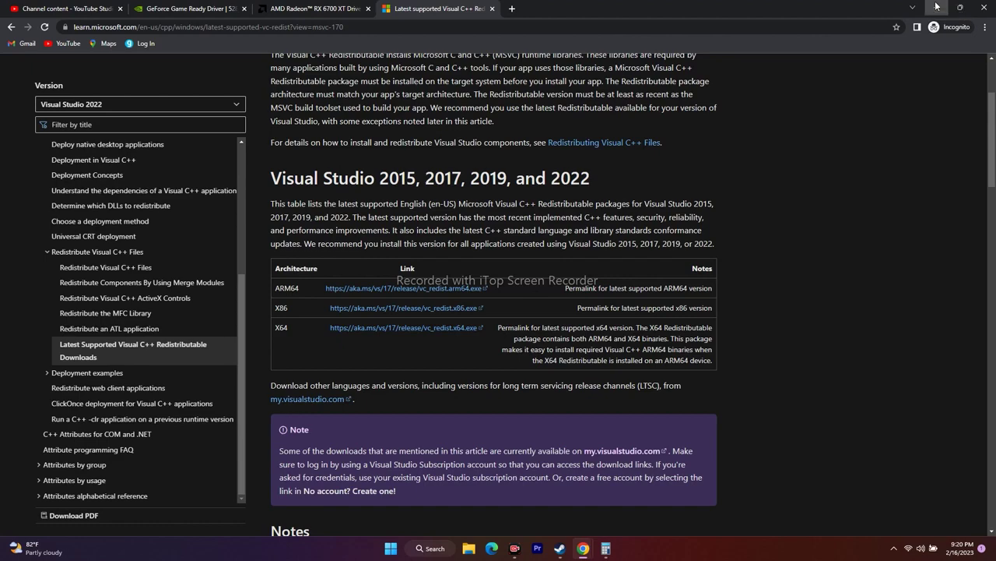
- Check Windows Update in Settings for available updates and view the WILD HEARTS library page in Steam
click(433, 548)
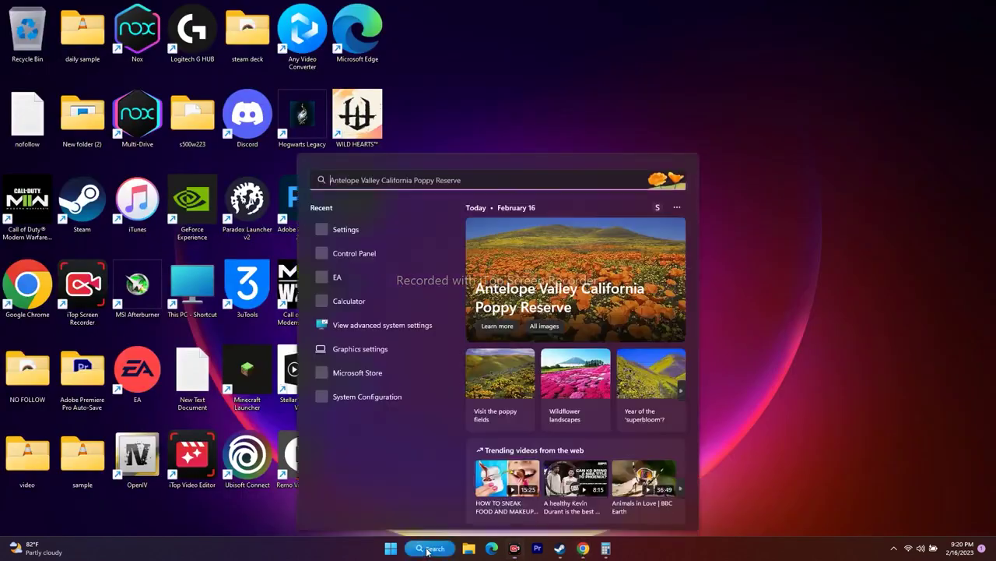
click(344, 230)
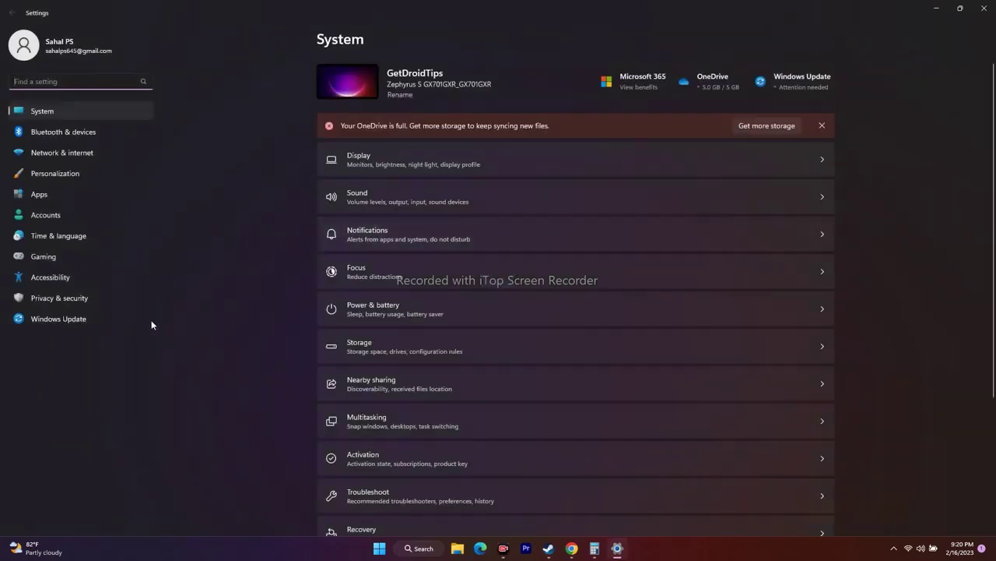
click(73, 319)
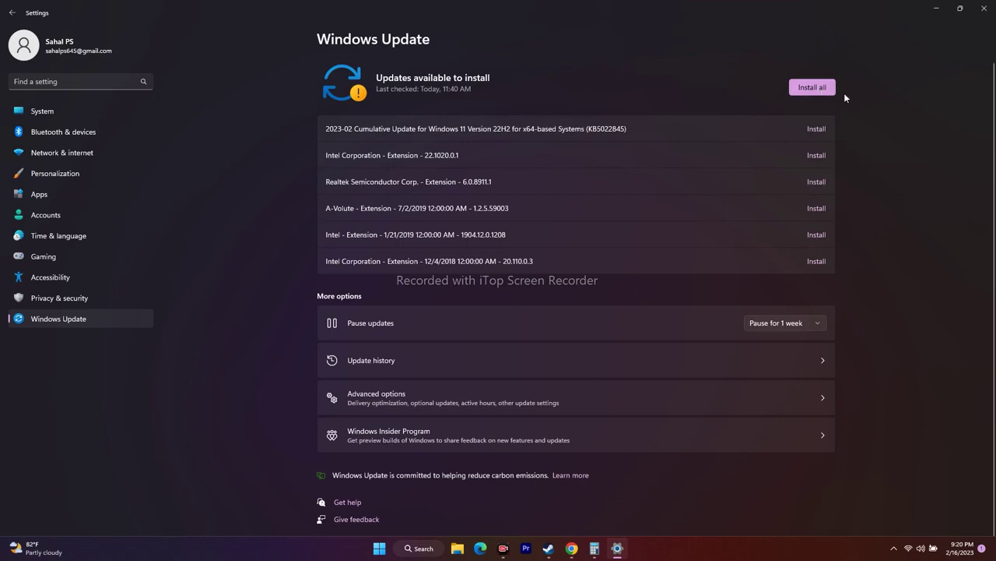
click(984, 8)
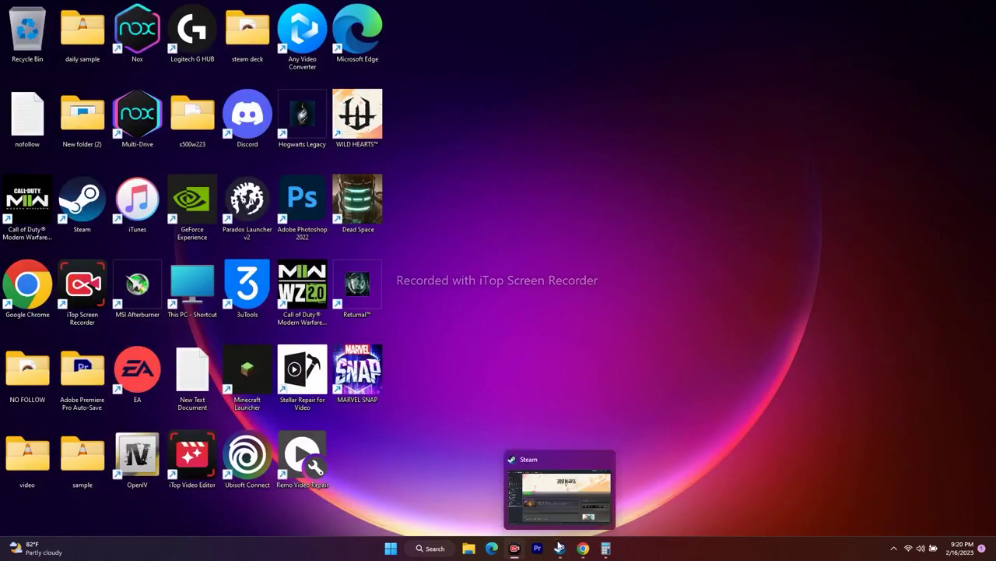
click(558, 548)
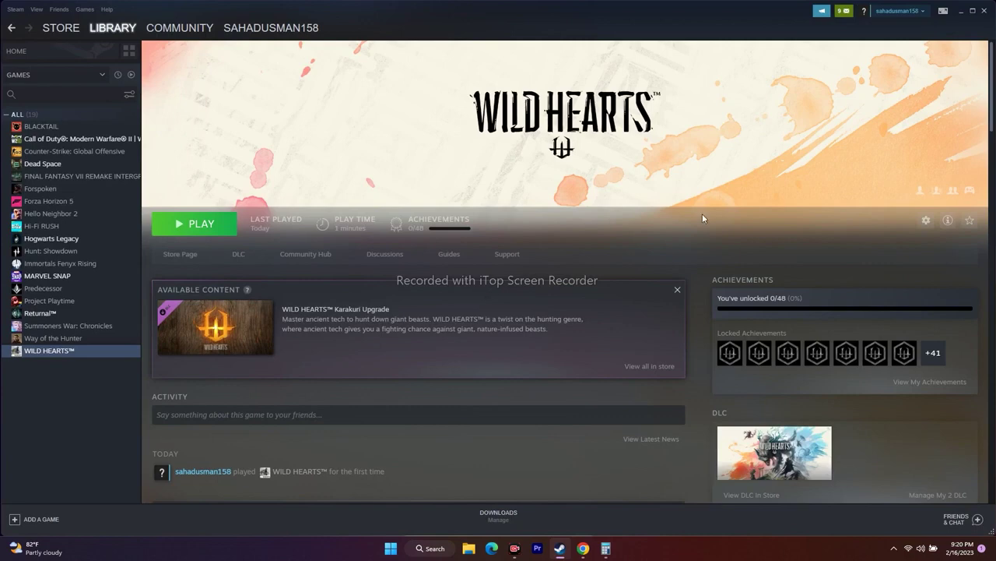
click(961, 11)
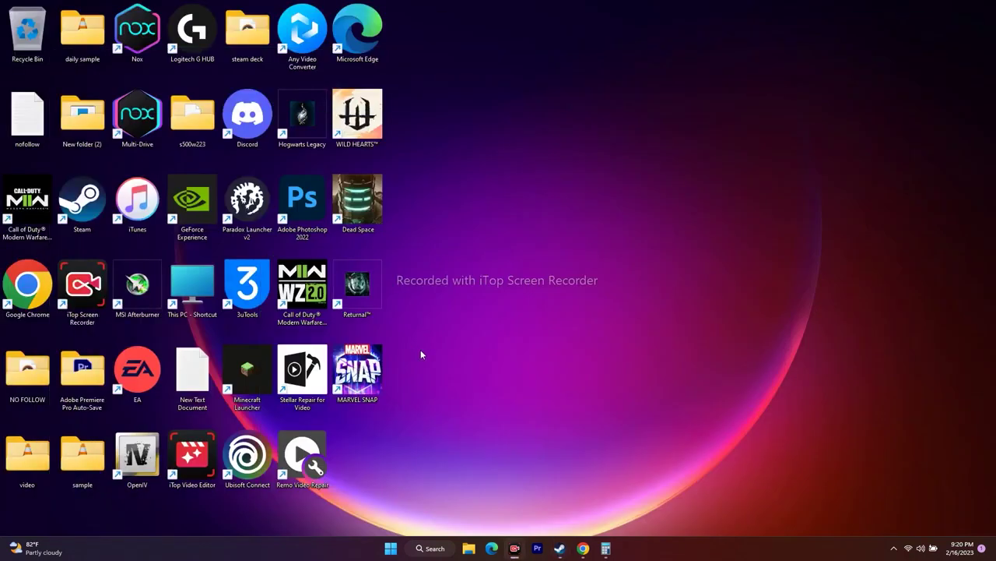
- Open System Configuration, toggle hiding all Microsoft services in the services list and confirm the dialog
click(433, 548)
text(system)
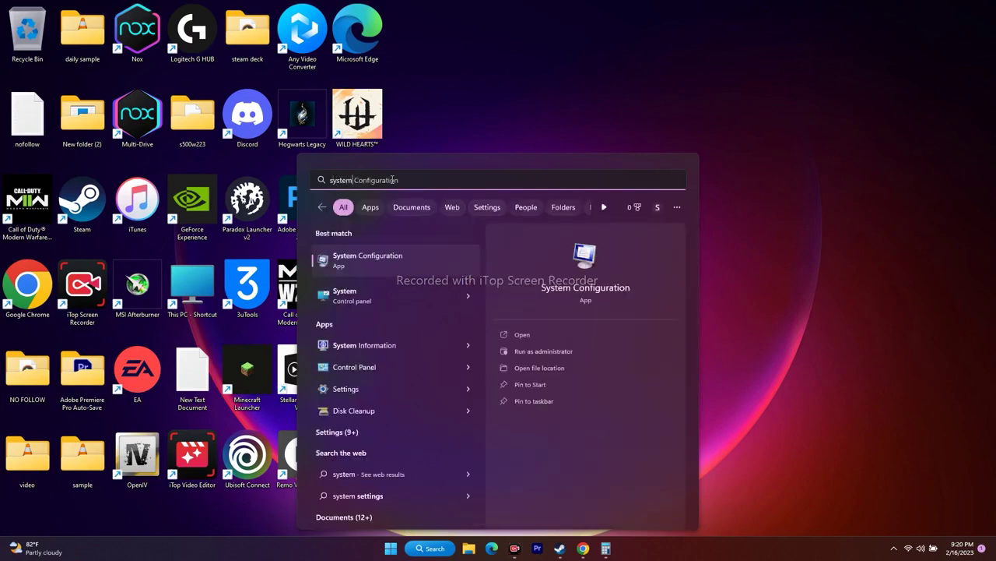
click(396, 260)
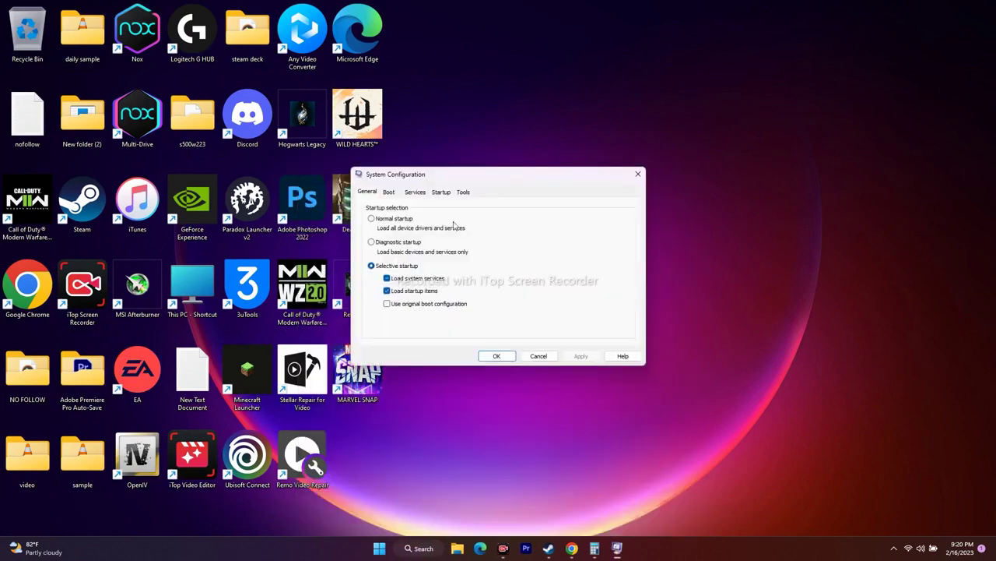
click(416, 193)
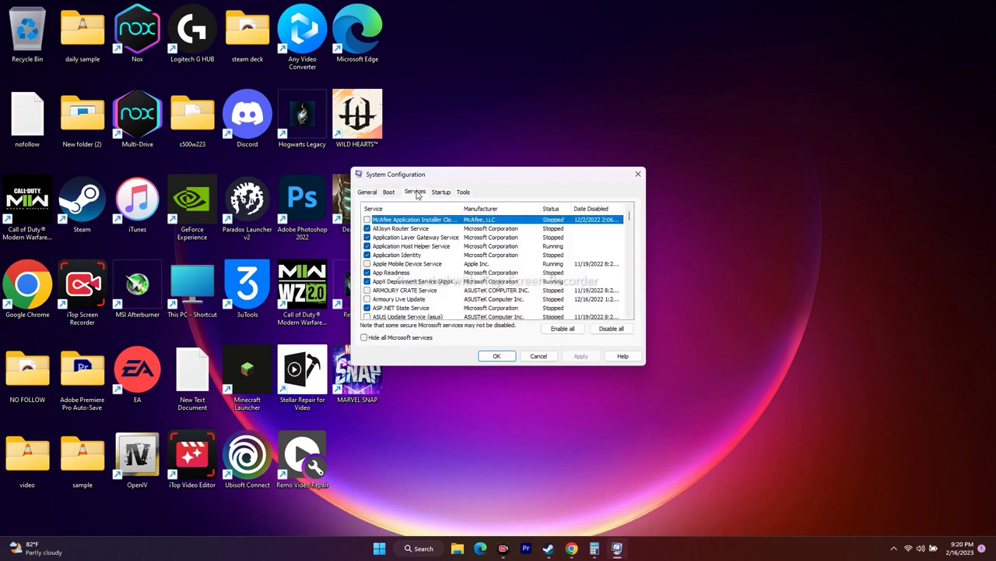
click(364, 338)
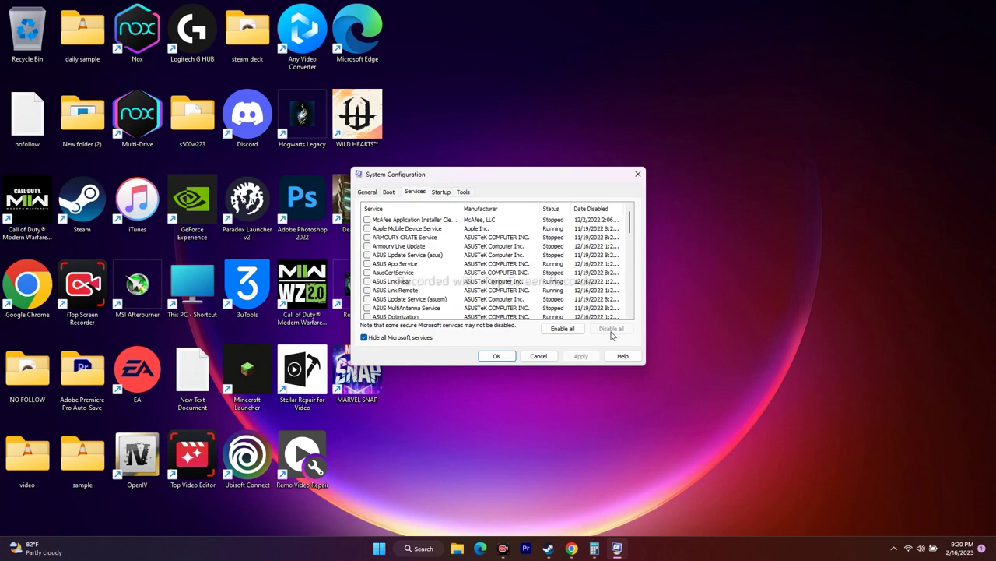
click(364, 338)
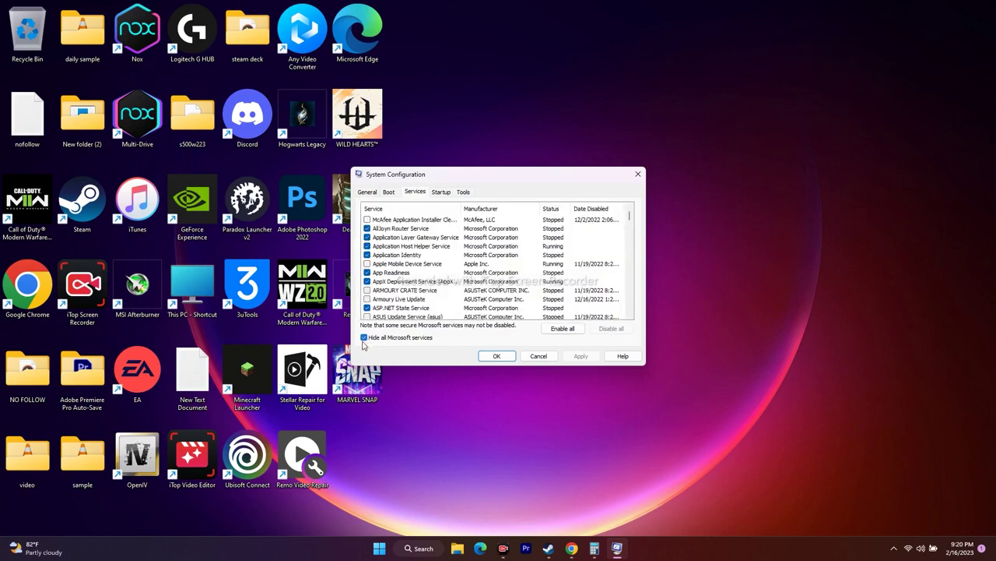
click(365, 338)
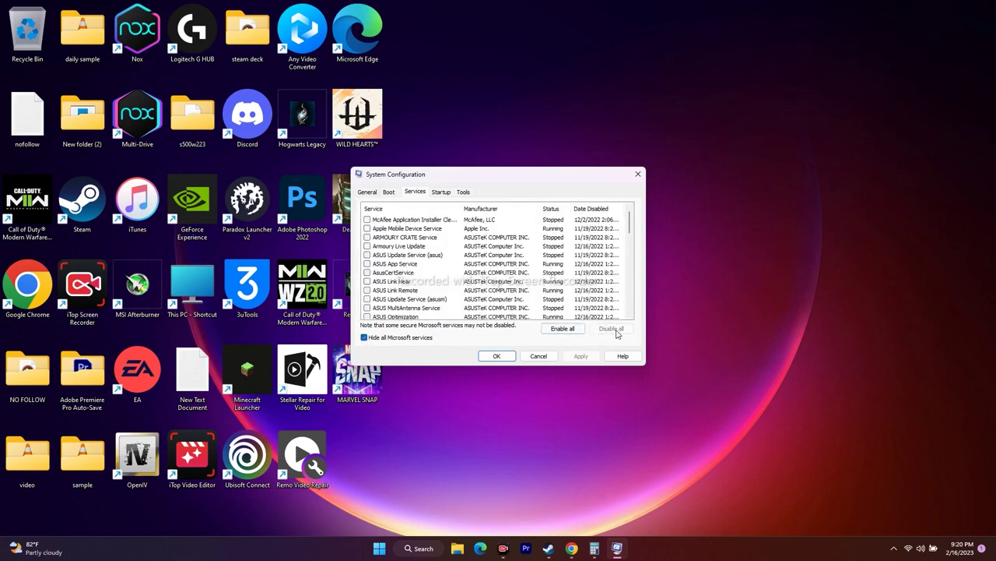
click(365, 338)
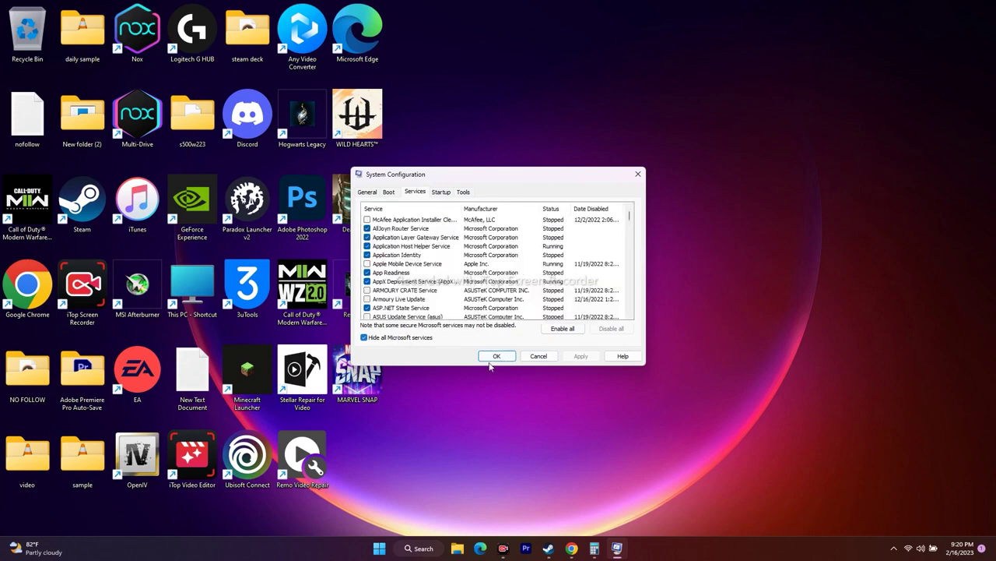
click(496, 356)
right_click(645, 359)
click(684, 241)
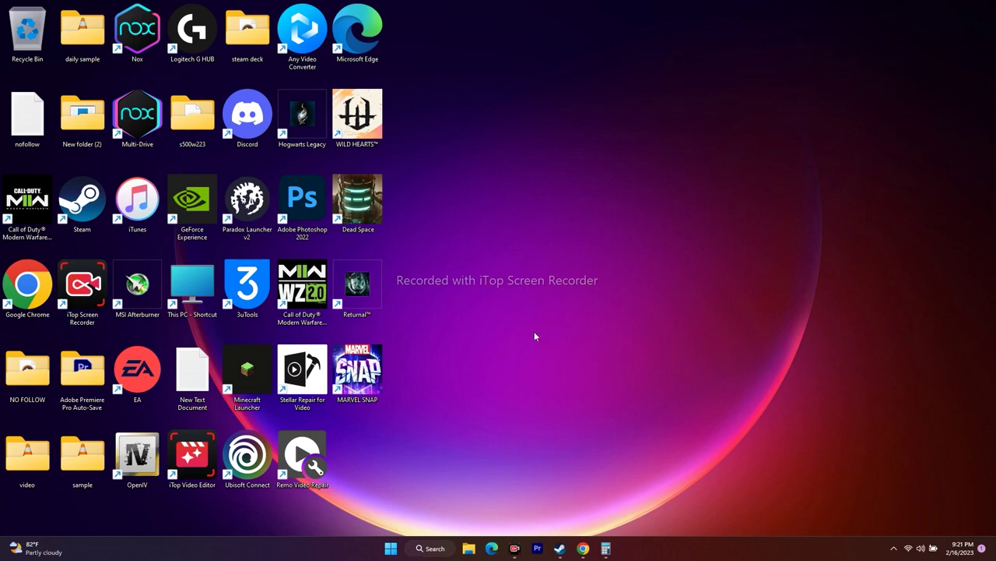
- Open Device Manager and show the driver properties of the NVIDIA GeForce RTX 2080 with Max-Q Design display adapter
right_click(390, 548)
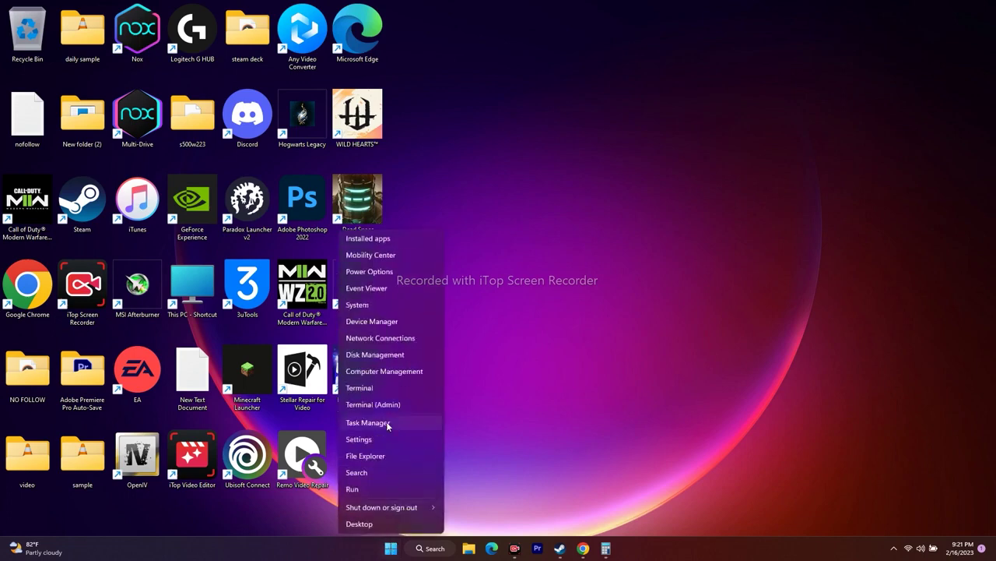
click(393, 321)
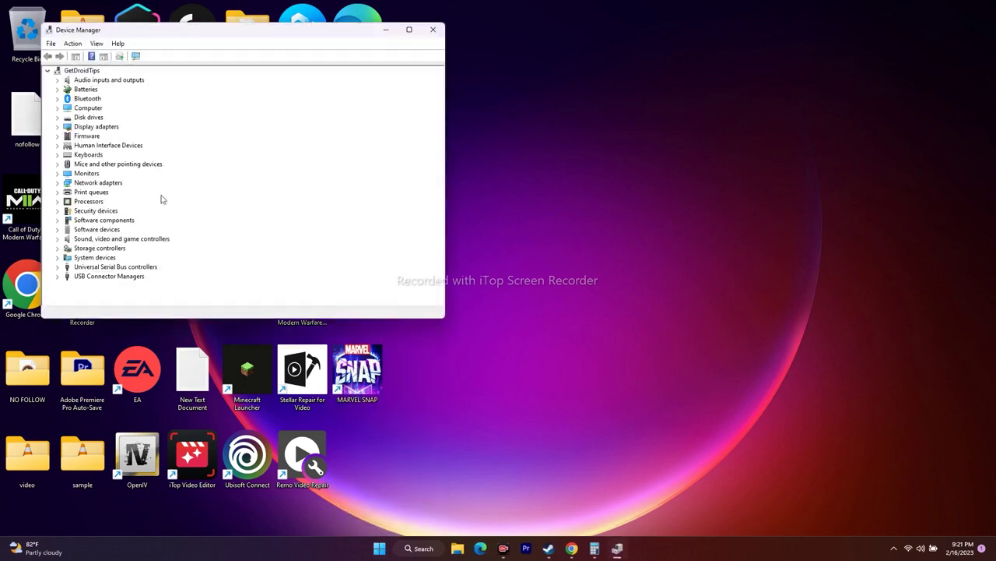
click(58, 127)
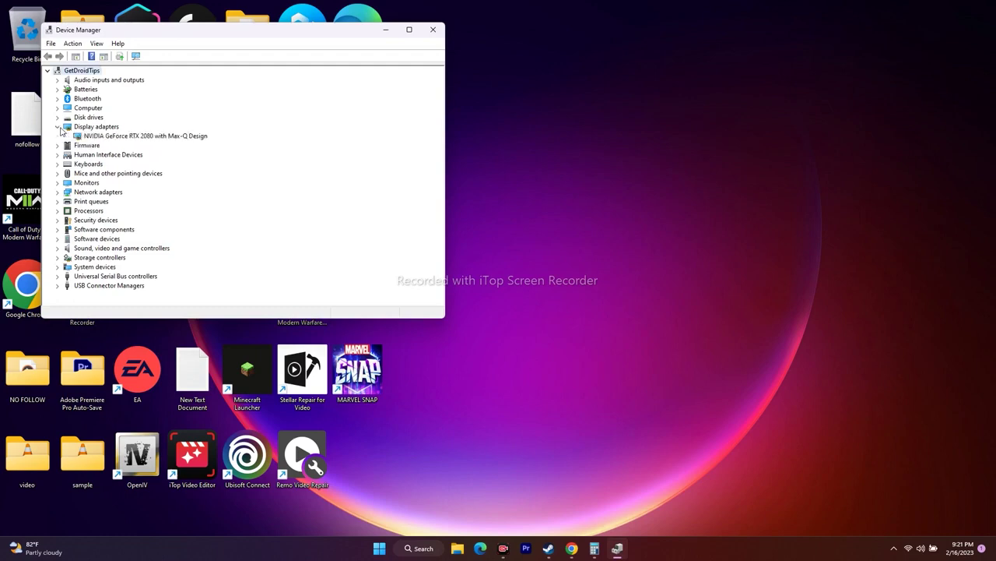
click(142, 139)
right_click(155, 139)
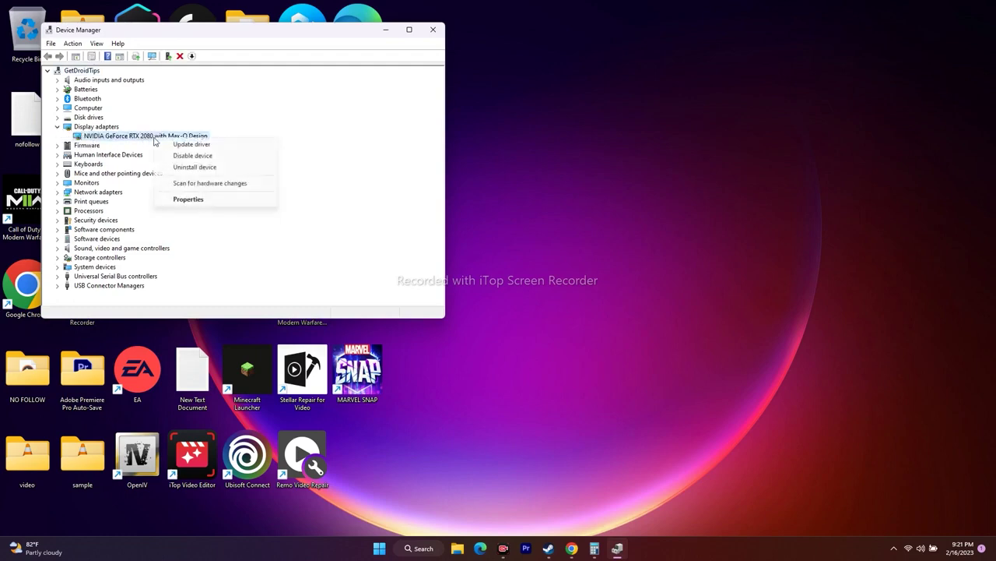
click(188, 199)
click(179, 79)
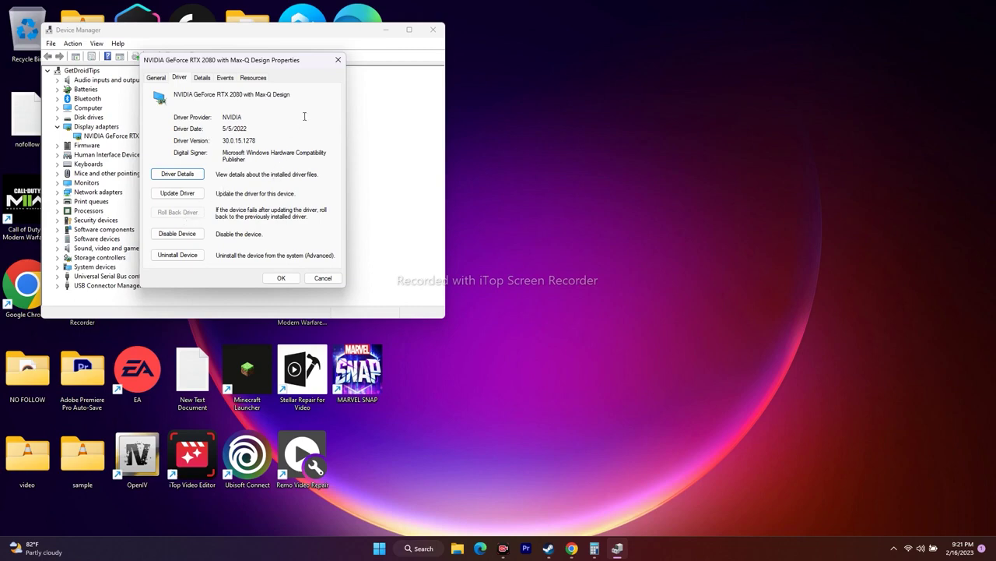
- Close the NVIDIA adapter's properties, collapse the Display adapters category and close Device Manager
click(338, 60)
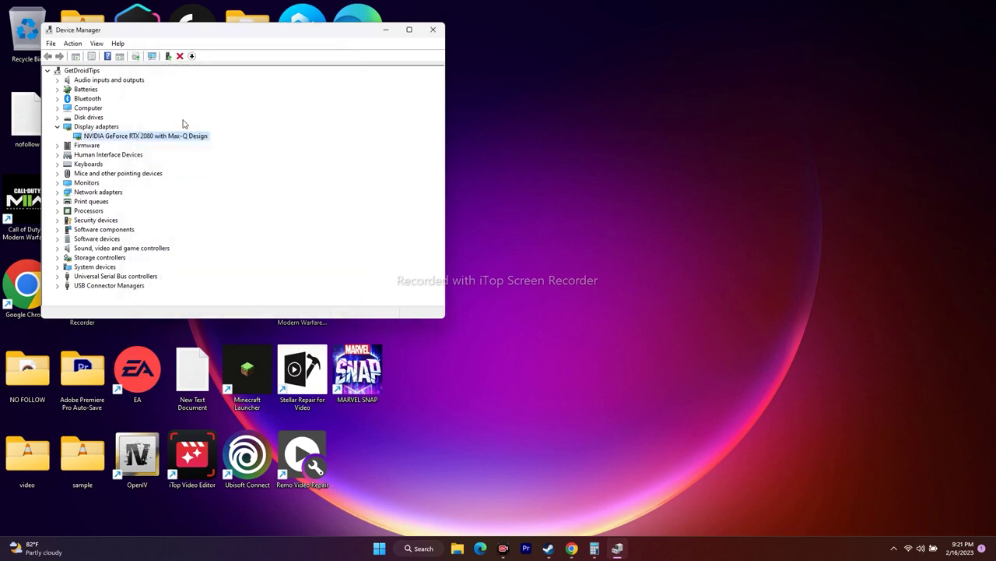
click(57, 126)
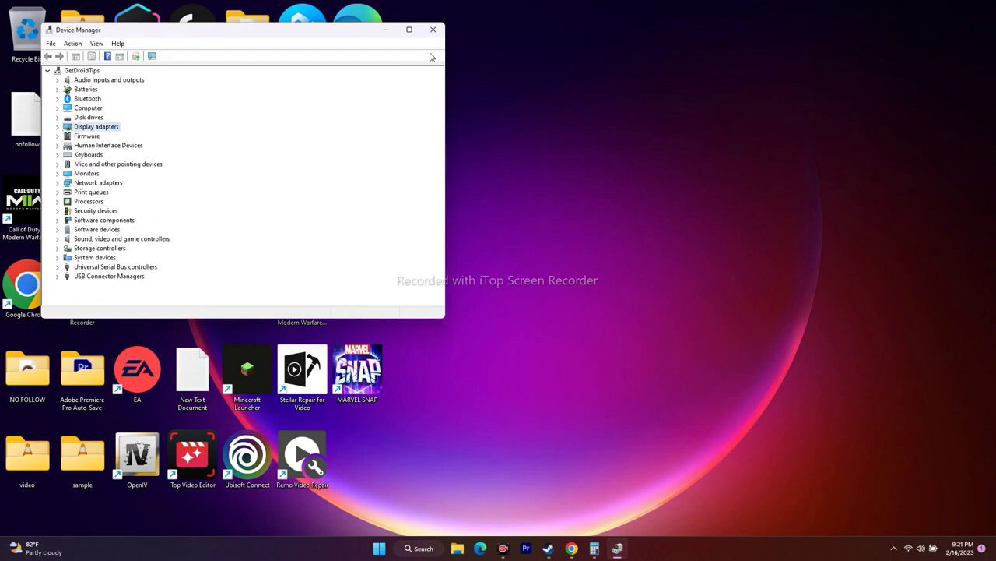
click(433, 30)
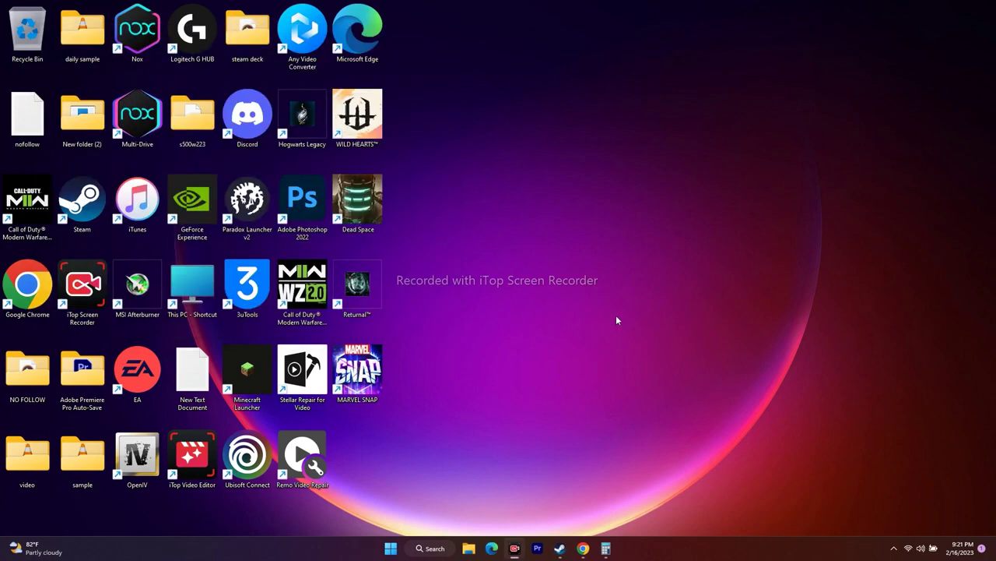
- Switch to Steam, view the management options for WILD HEARTS in the library, dismiss them and minimize Steam
mouse_move(560, 548)
click(592, 483)
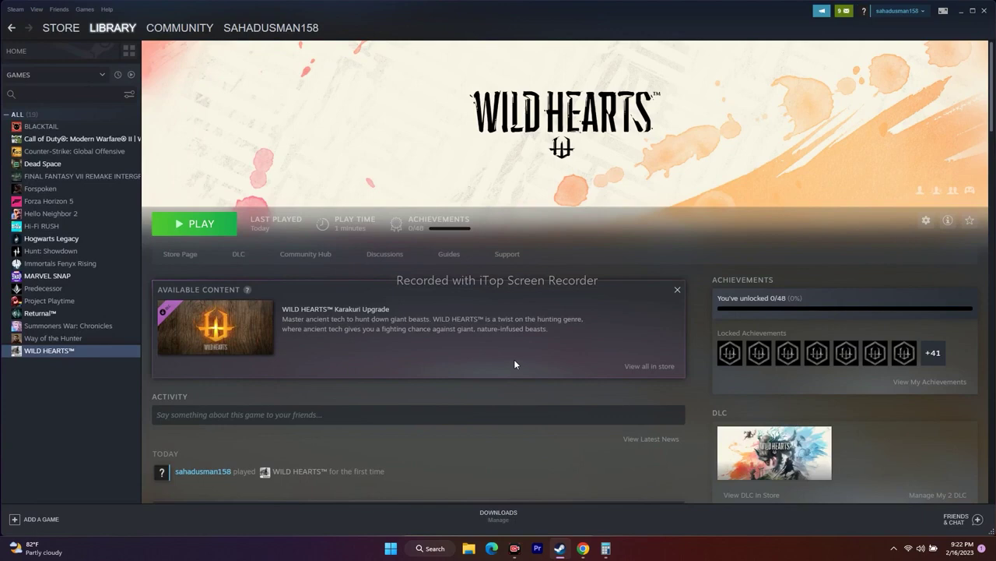
click(62, 359)
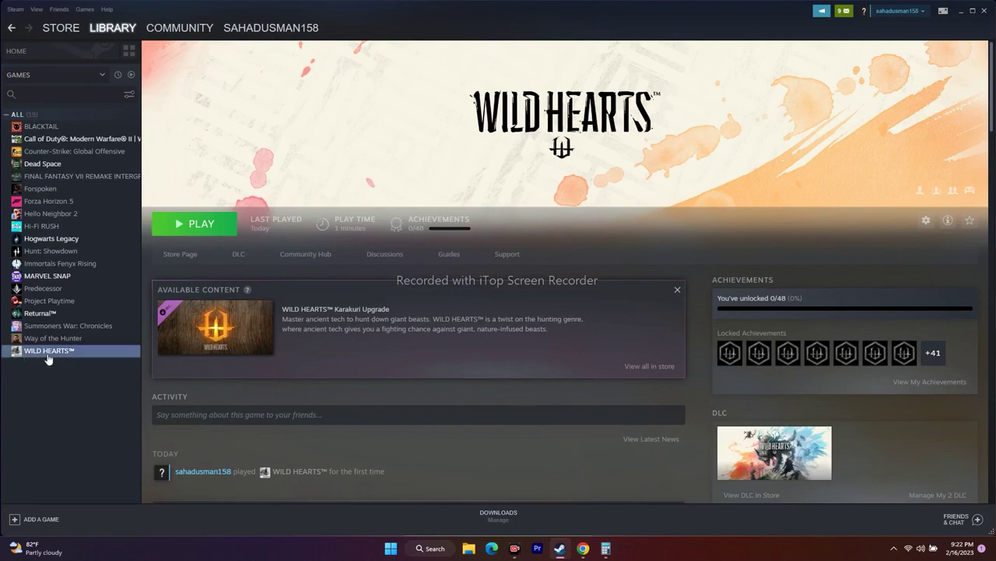
right_click(61, 355)
mouse_move(86, 402)
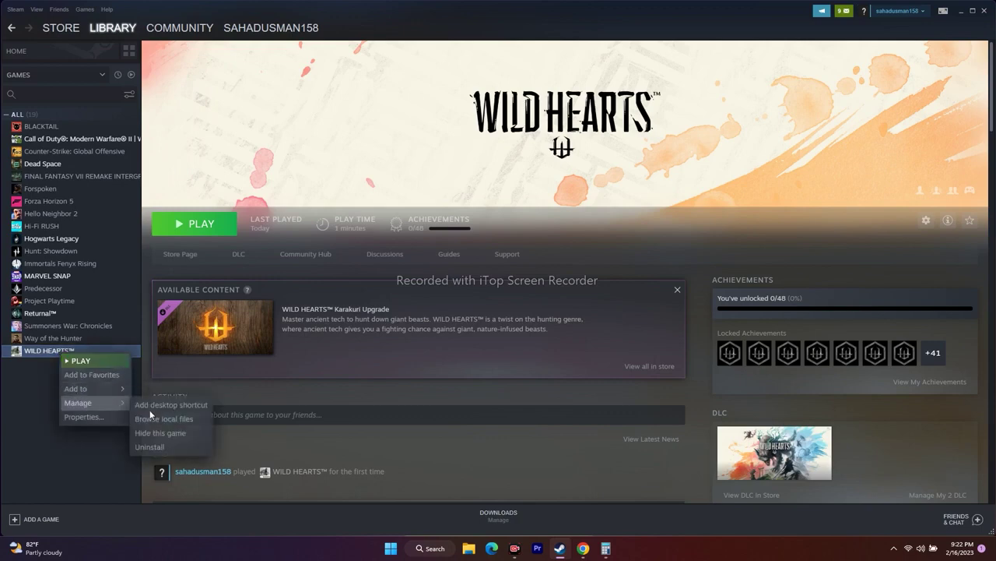
click(91, 455)
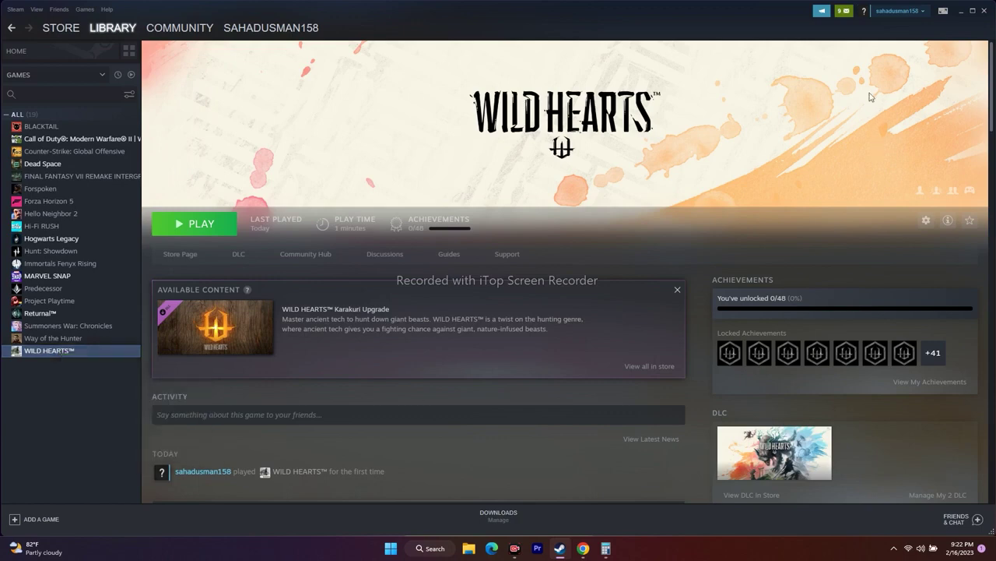
click(959, 11)
- Check the free space on the OS (C:) drive in File Explorer, close it and return to Steam's WILD HEARTS page
click(468, 548)
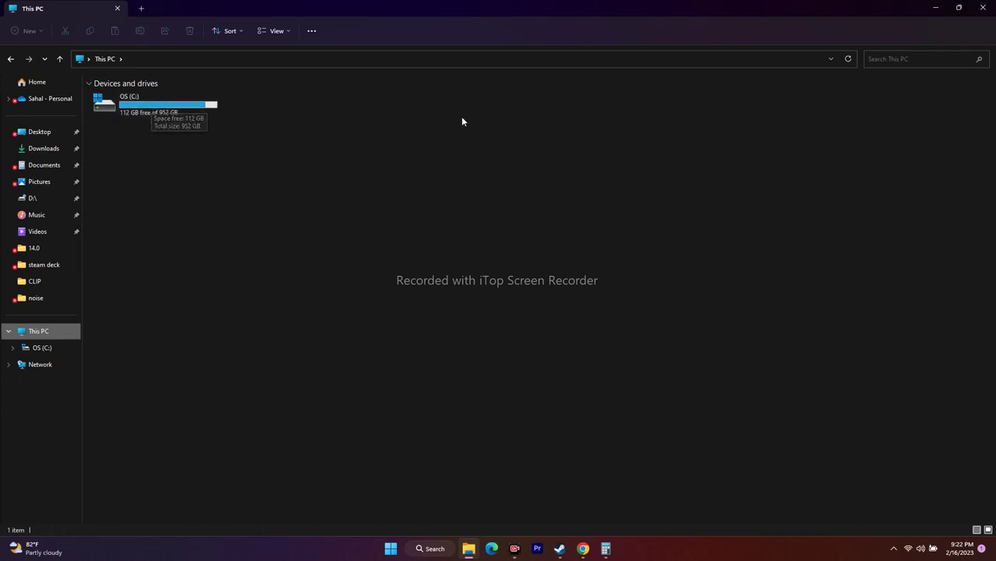
click(982, 8)
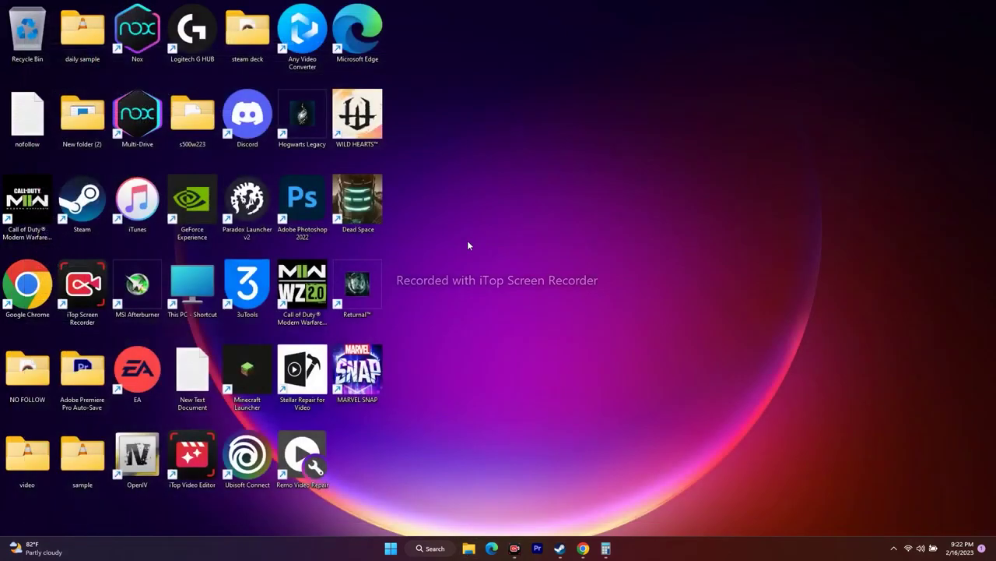
click(560, 548)
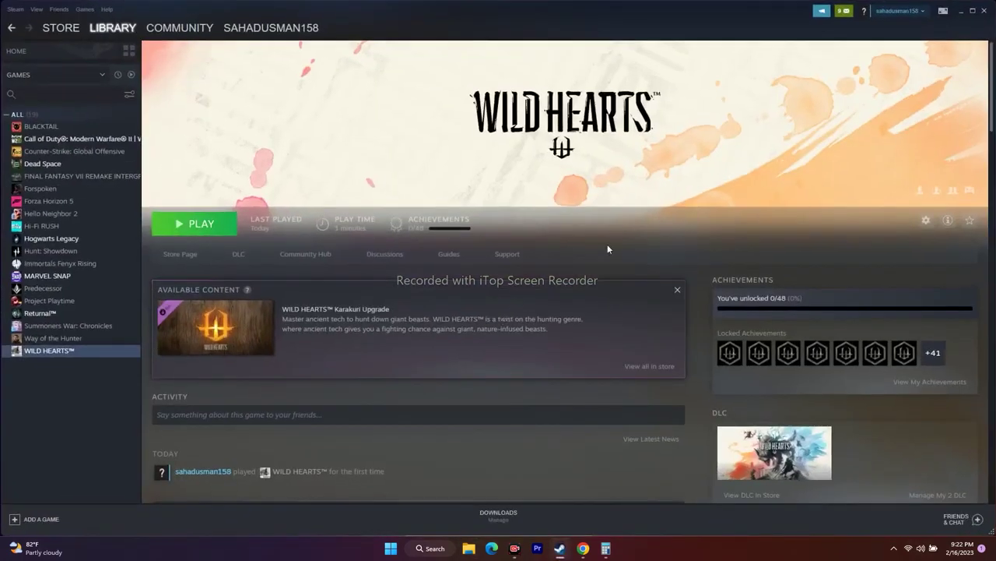